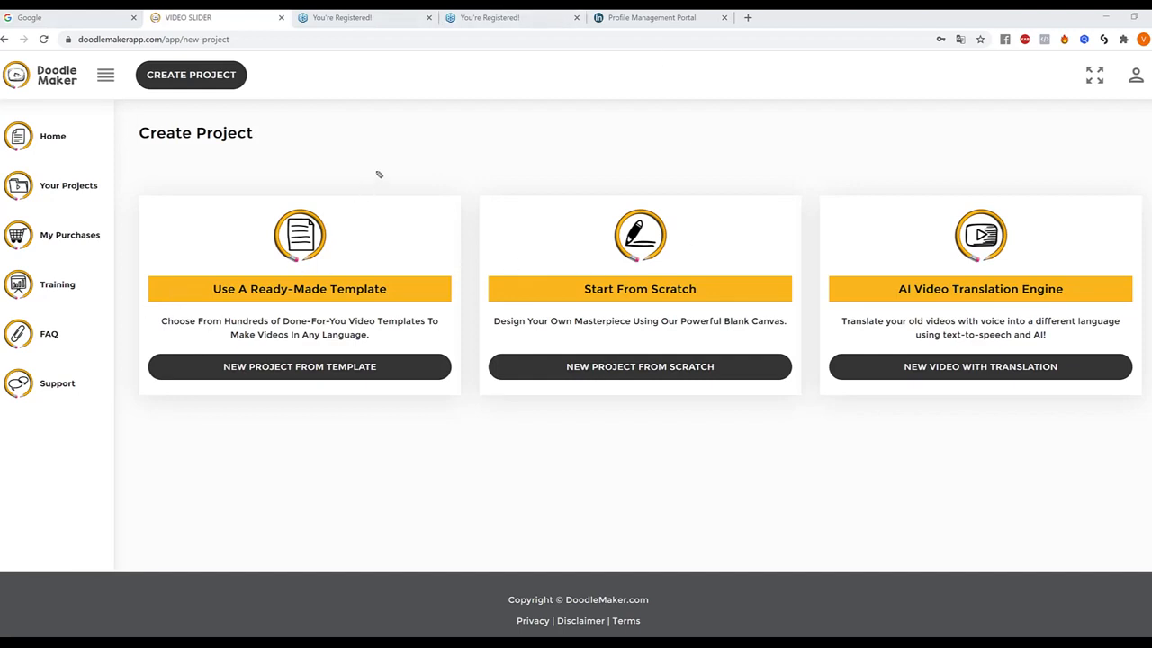
pyautogui.moveTo(388, 150)
pyautogui.mouseDown()
pyautogui.moveTo(326, 231)
pyautogui.moveTo(354, 229)
pyautogui.mouseUp()
pyautogui.moveTo(769, 150)
pyautogui.mouseDown()
pyautogui.moveTo(759, 209)
pyautogui.moveTo(717, 258)
pyautogui.moveTo(747, 252)
pyautogui.mouseUp()
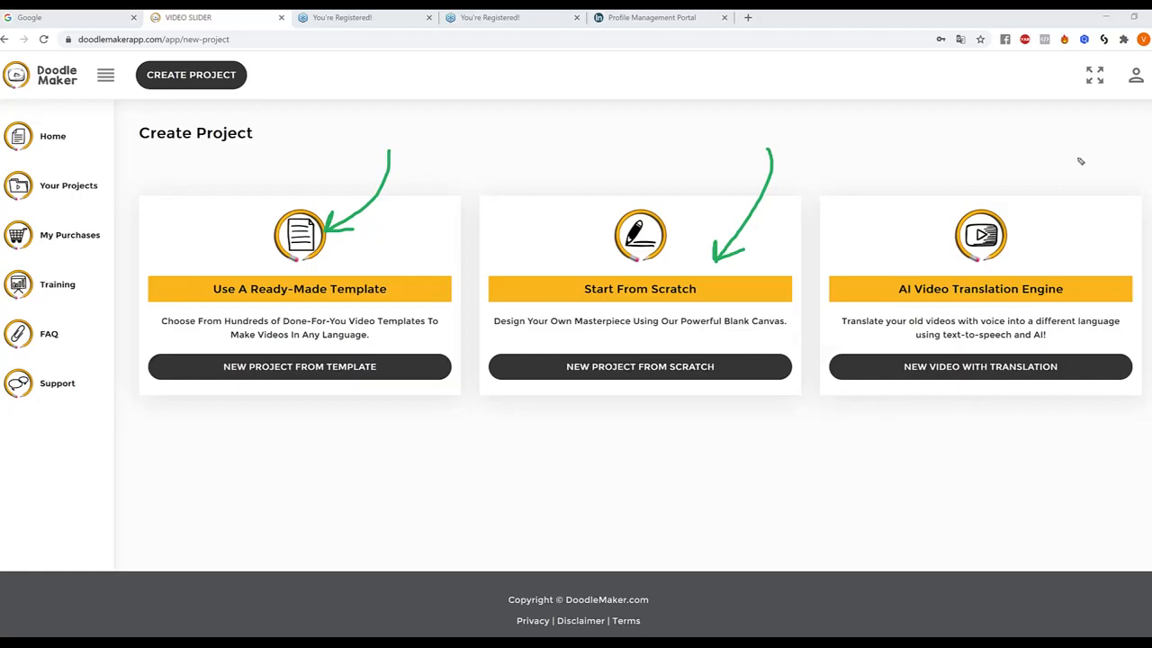
pyautogui.moveTo(1068, 159)
pyautogui.mouseDown()
pyautogui.moveTo(1075, 222)
pyautogui.moveTo(1044, 235)
pyautogui.moveTo(1056, 249)
pyautogui.mouseUp()
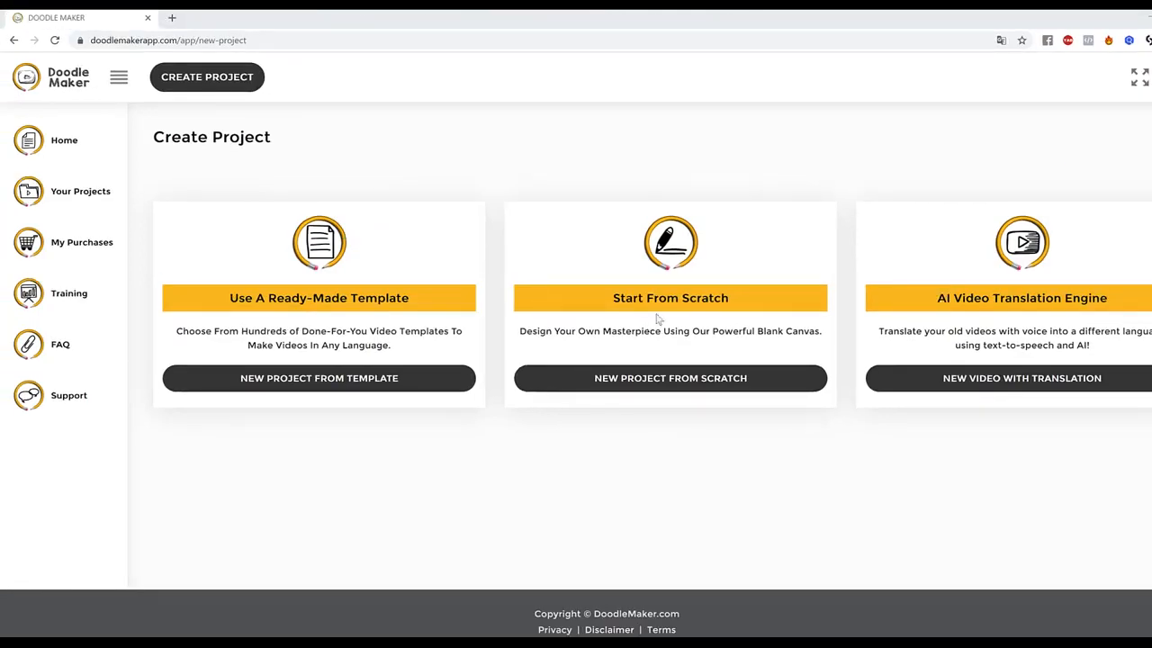
pyautogui.moveTo(230, 299); pyautogui.dragTo(412, 304)
pyautogui.click(412, 304)
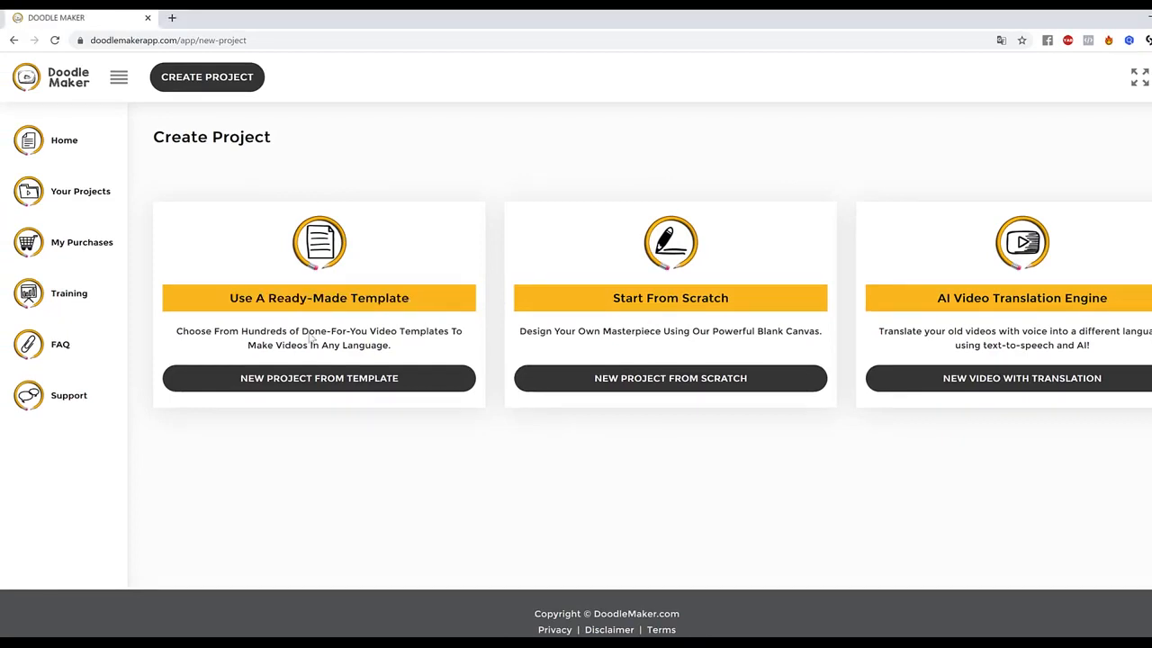
# Step: Open the ready-made template library and browse the whiteboard templates
pyautogui.click(315, 385)
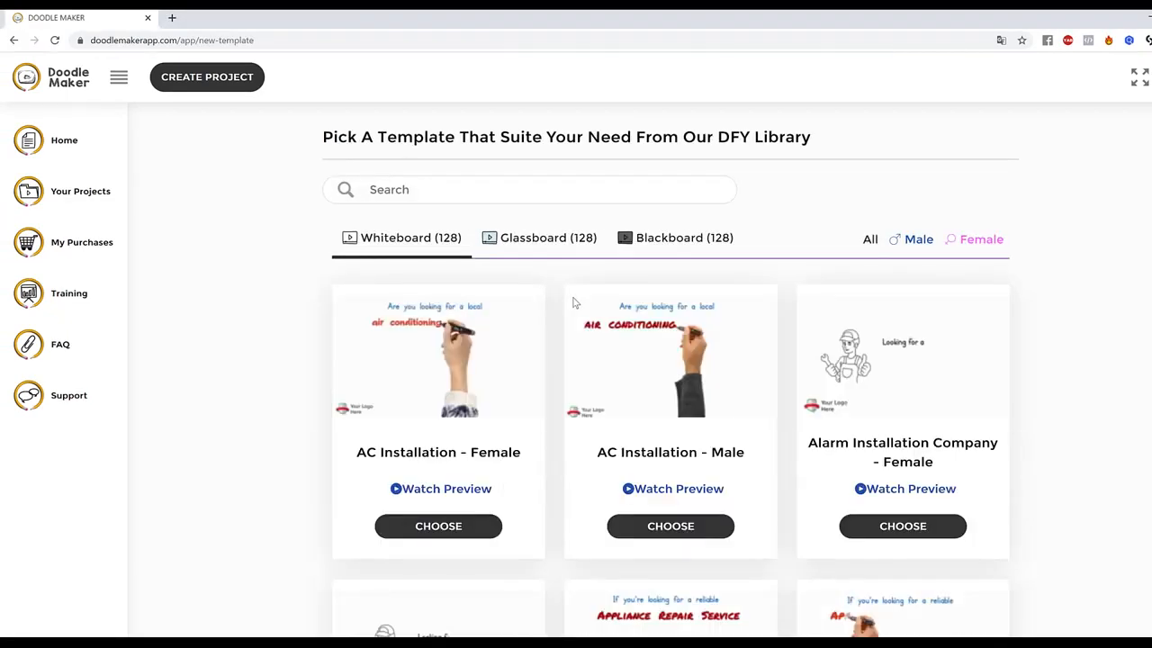
pyautogui.scroll(-15, 574, 303)
pyautogui.scroll(12, 574, 302)
pyautogui.moveTo(70, 146); pyautogui.dragTo(87, 138)
# Step: Create a new project from scratch and title it "8 tips to lose weight"
pyautogui.click(208, 87)
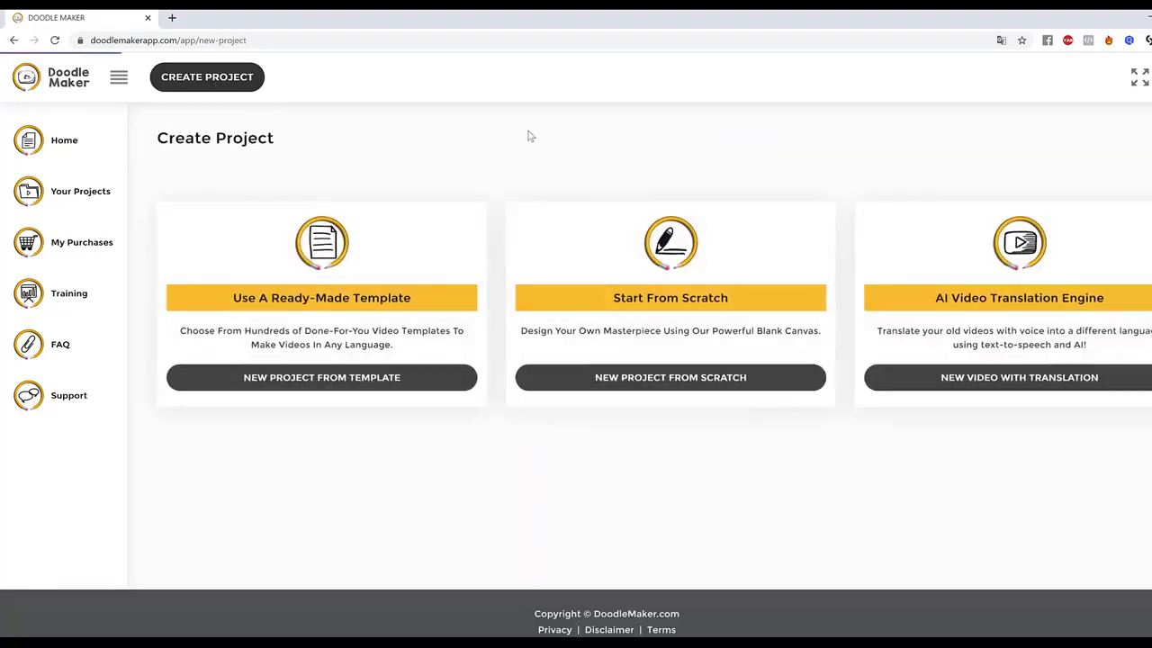
pyautogui.click(673, 379)
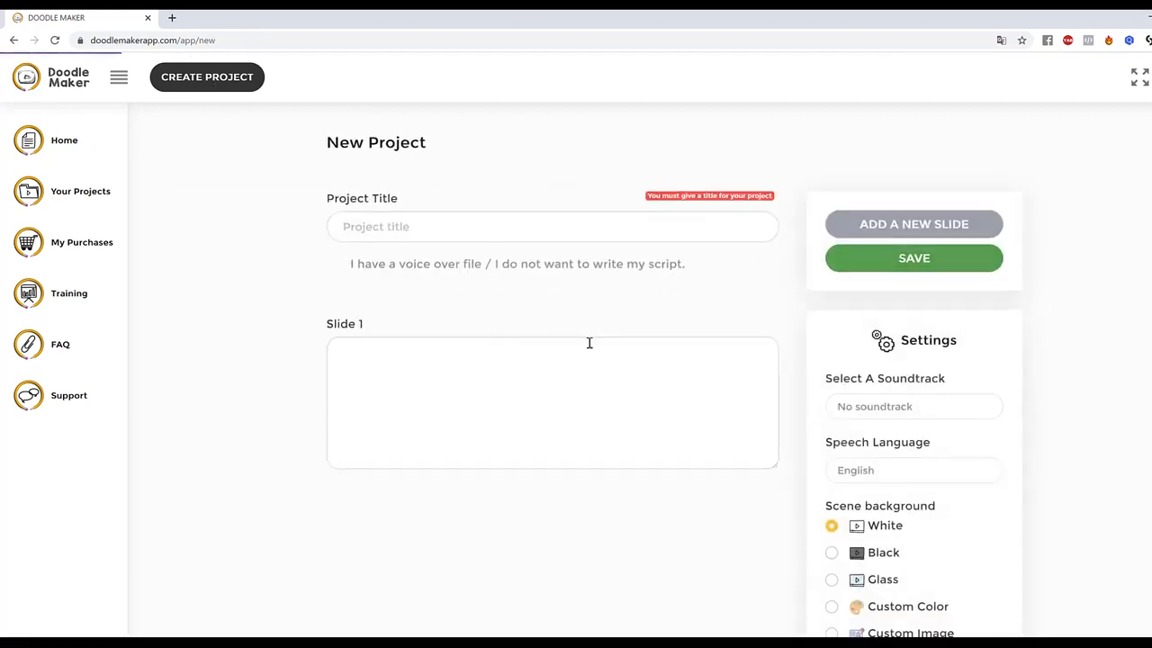
pyautogui.click(467, 209)
pyautogui.write('8 t')
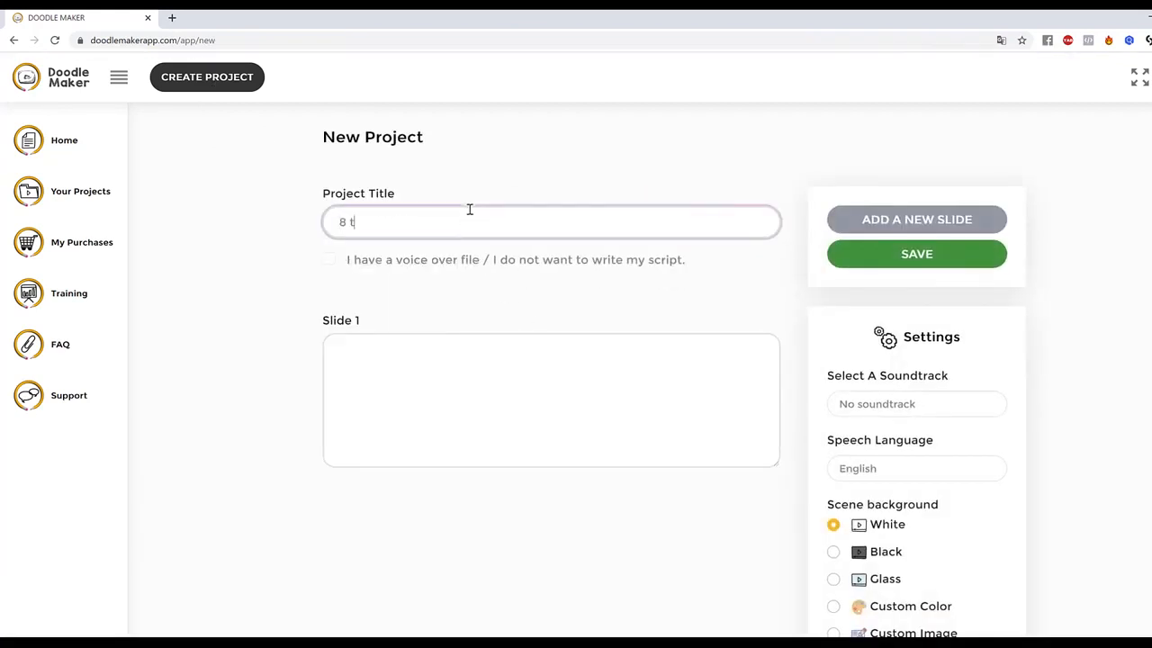
pyautogui.write('ips to lose weight')
# Step: Enter "Eat a high protein breakfast" as the script text of slide 1
pyautogui.click(558, 385)
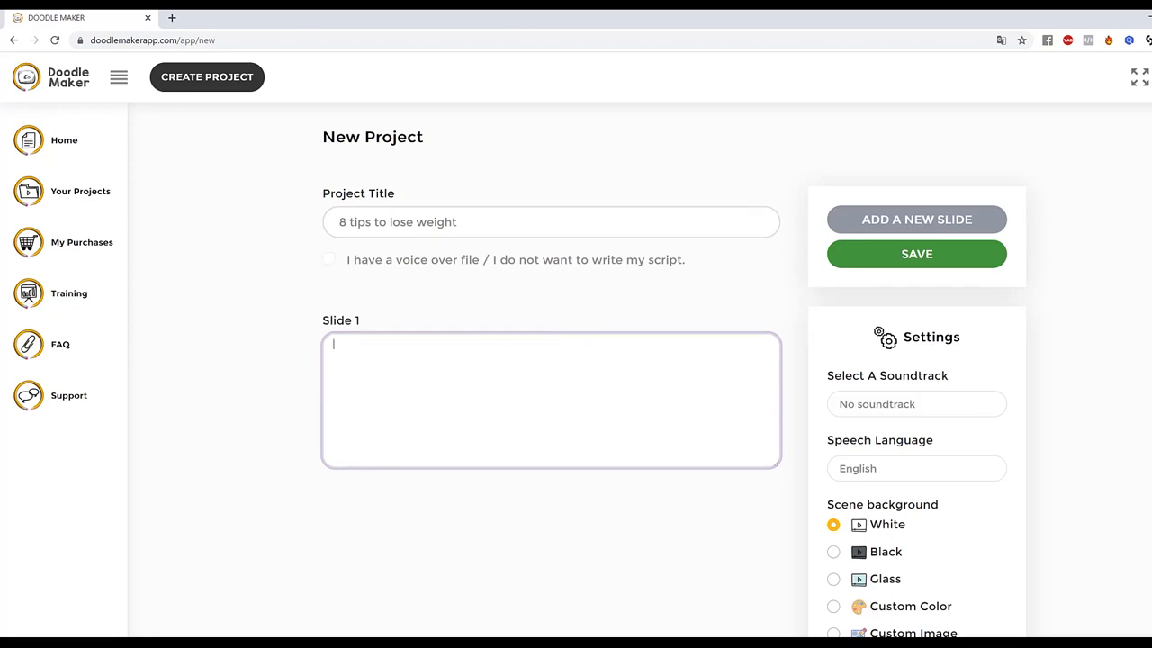
pyautogui.hotkey('alt', 'Tab')
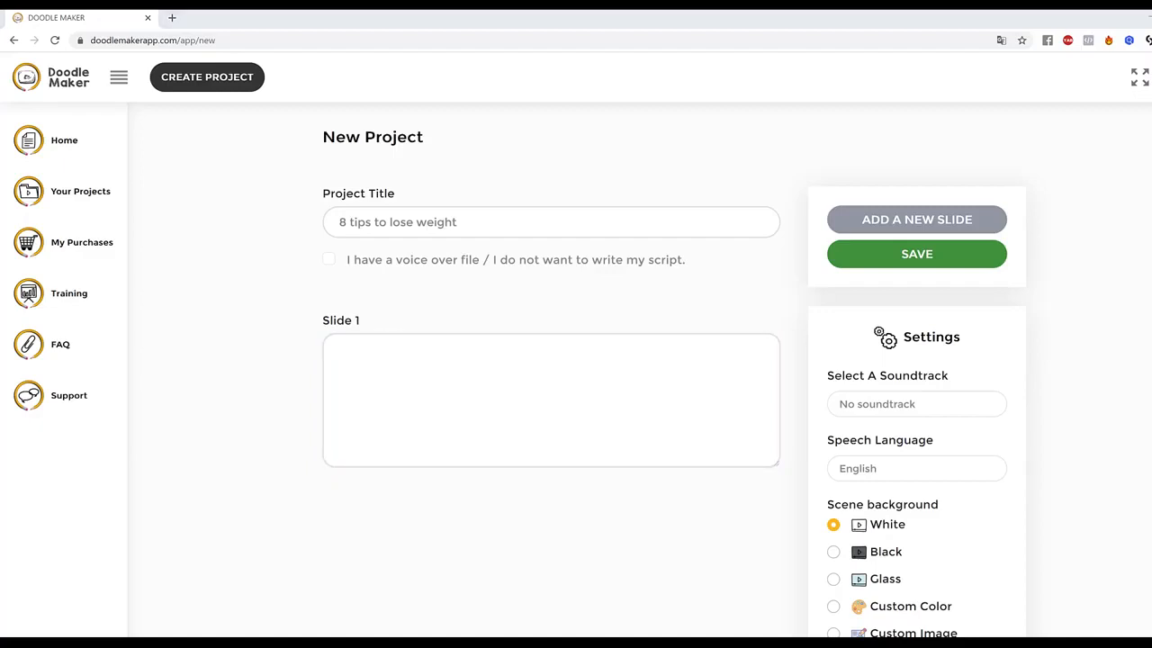
pyautogui.click(648, 370)
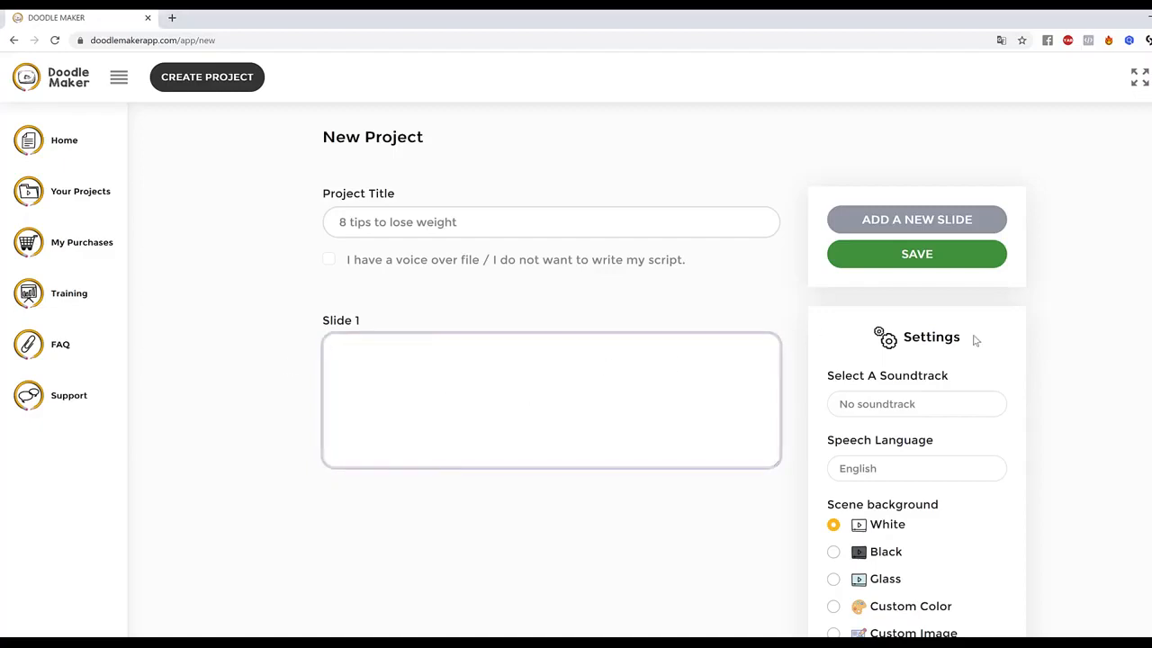
pyautogui.write('Eat a high protein breakfast')
# Step: Add a second slide with the script text "Avoid sugary drinks and fruit juice"
pyautogui.click(933, 221)
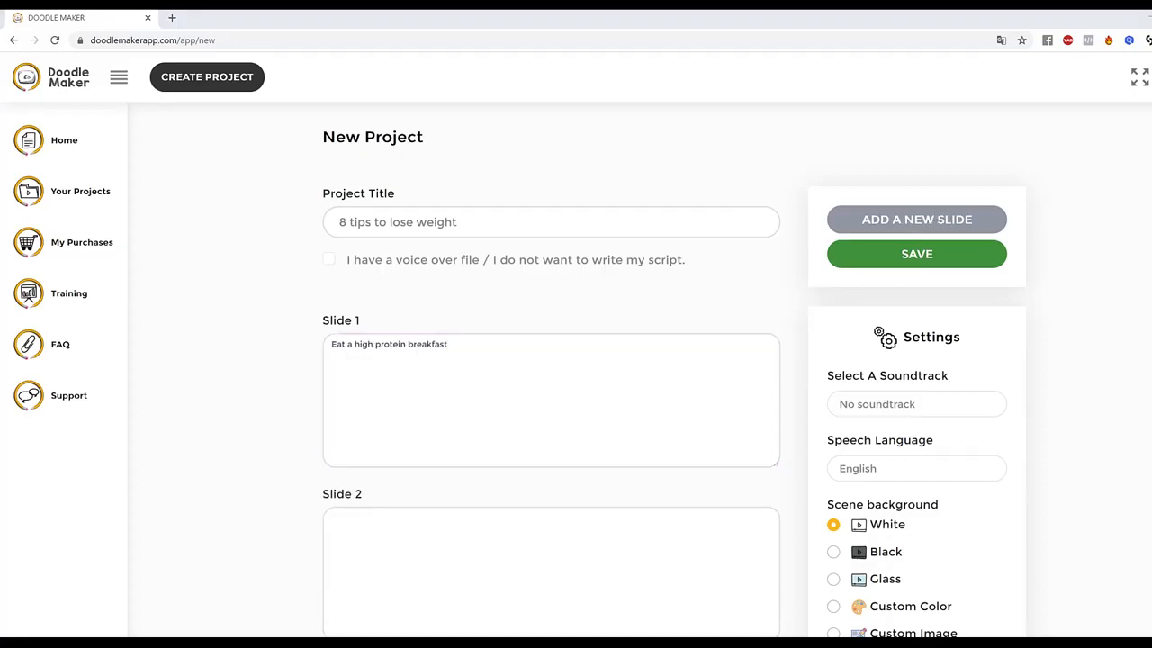
pyautogui.click(466, 545)
pyautogui.write('Avoid sugary drinks and fruit juice')
# Step: Add a third slide with the script text "Drink water before meals"
pyautogui.scroll(-2, 680, 406)
pyautogui.scroll(2, 907, 352)
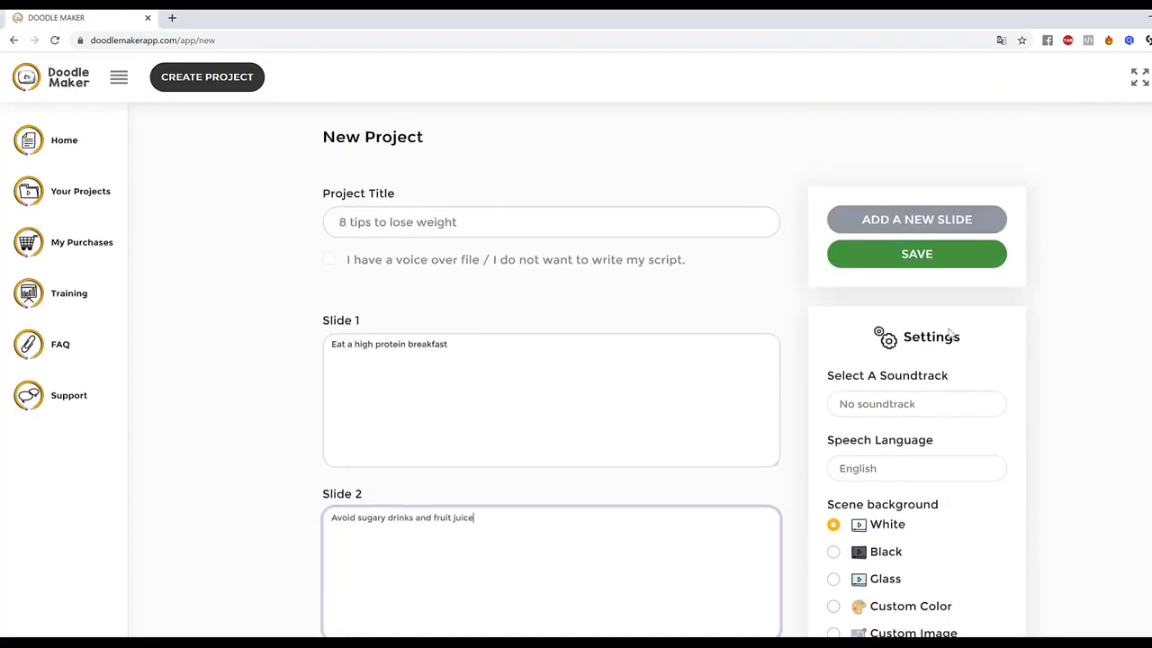
pyautogui.click(918, 224)
pyautogui.scroll(-3, 454, 473)
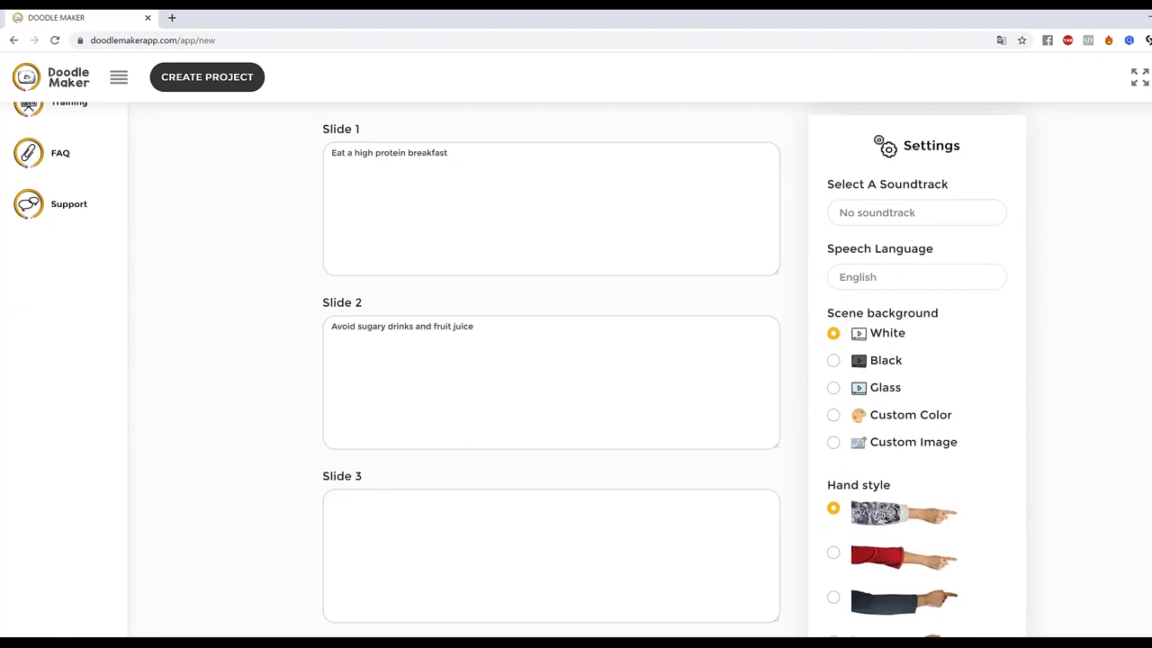
pyautogui.click(482, 558)
pyautogui.write('Drink water before meals')
# Step: Add a fourth slide with the script text "Choose fresh organic food"
pyautogui.scroll(-1, 558, 477)
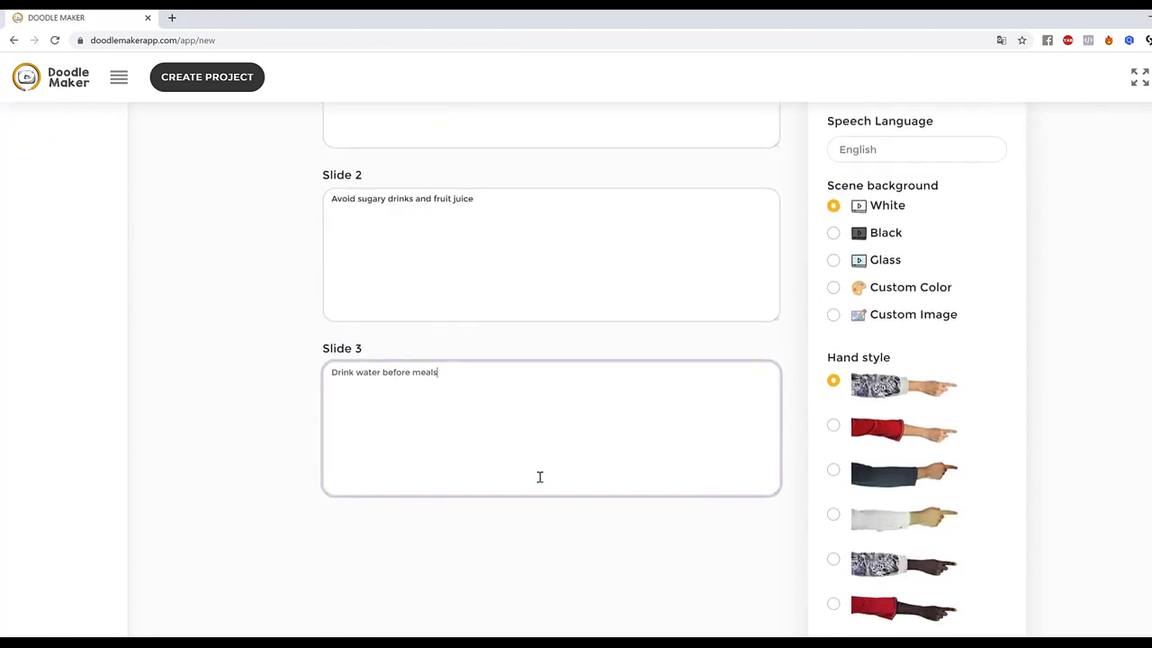
pyautogui.scroll(2, 1044, 349)
pyautogui.scroll(3, 891, 138)
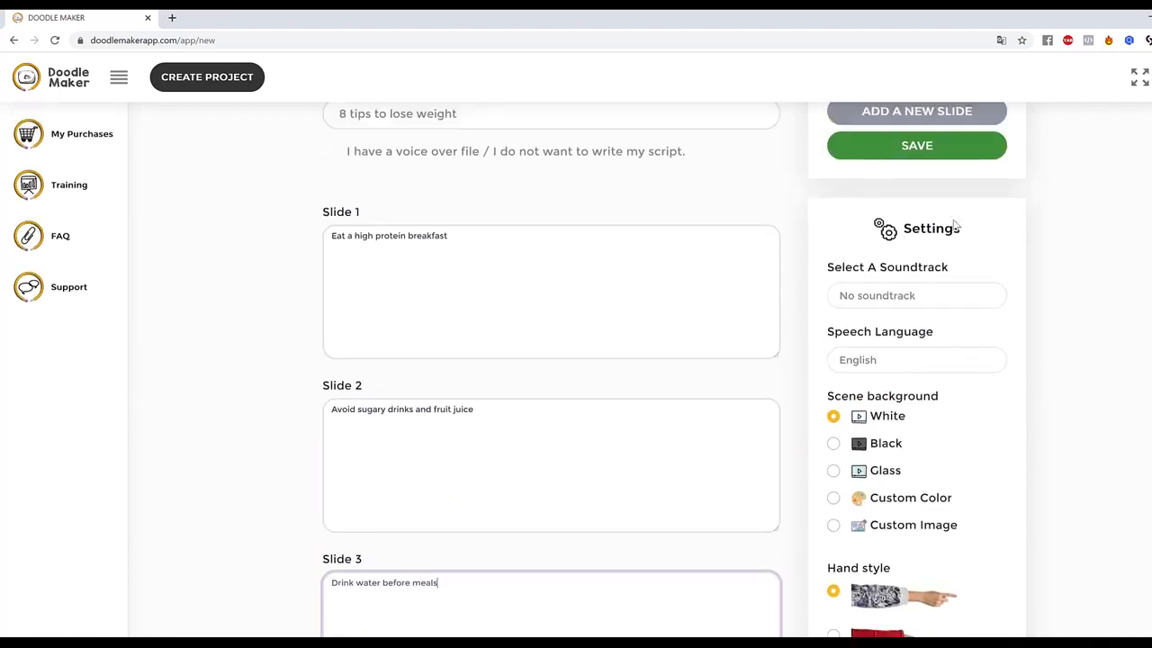
pyautogui.scroll(-6, 682, 329)
pyautogui.scroll(5, 977, 141)
pyautogui.click(907, 154)
pyautogui.scroll(-5, 630, 342)
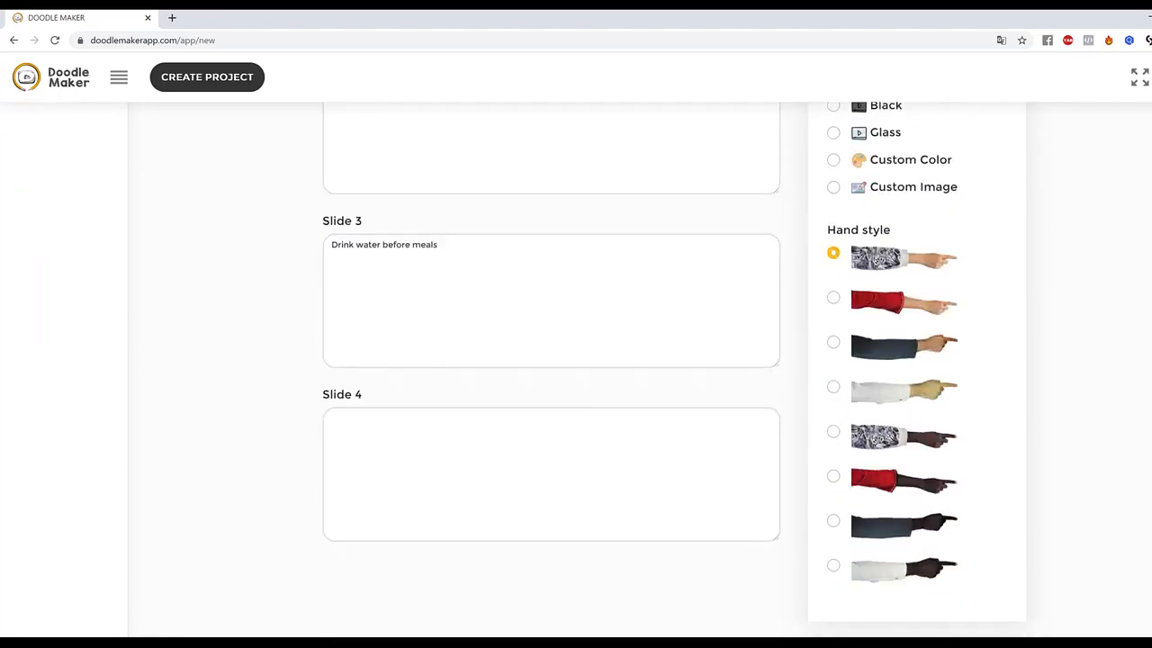
pyautogui.click(646, 433)
pyautogui.write('Choose fresh organic food')
# Step: Add a fifth slide with the script text "Eat soluble fiber"
pyautogui.scroll(5, 646, 433)
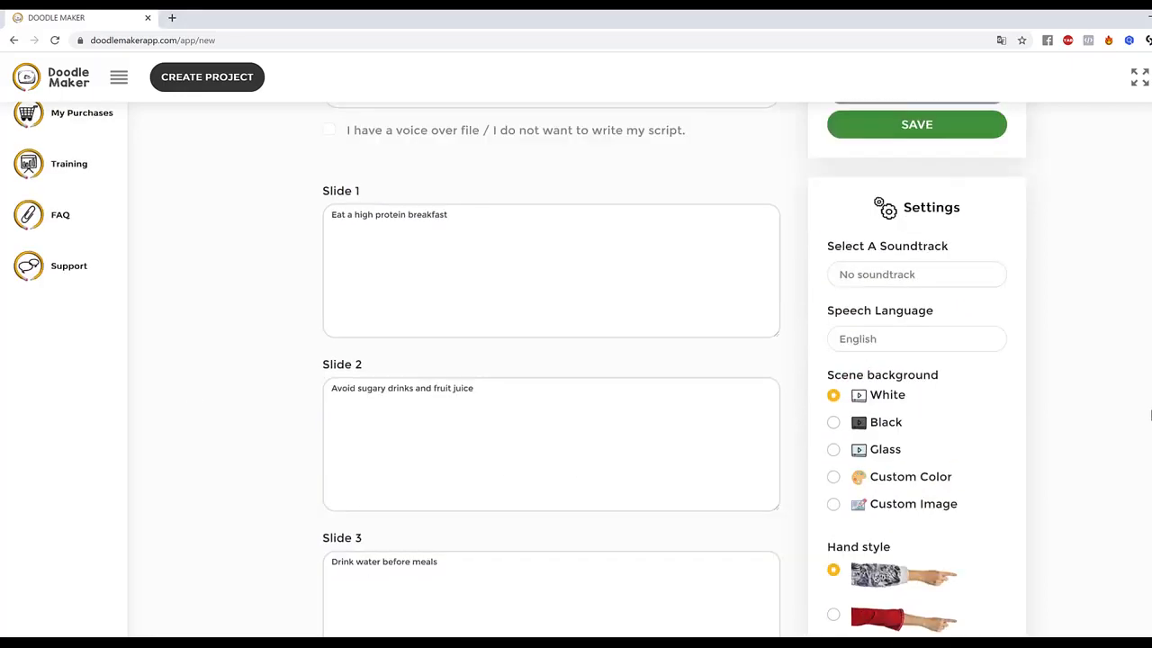
pyautogui.scroll(-4, 629, 324)
pyautogui.scroll(-2, 556, 317)
pyautogui.click(426, 540)
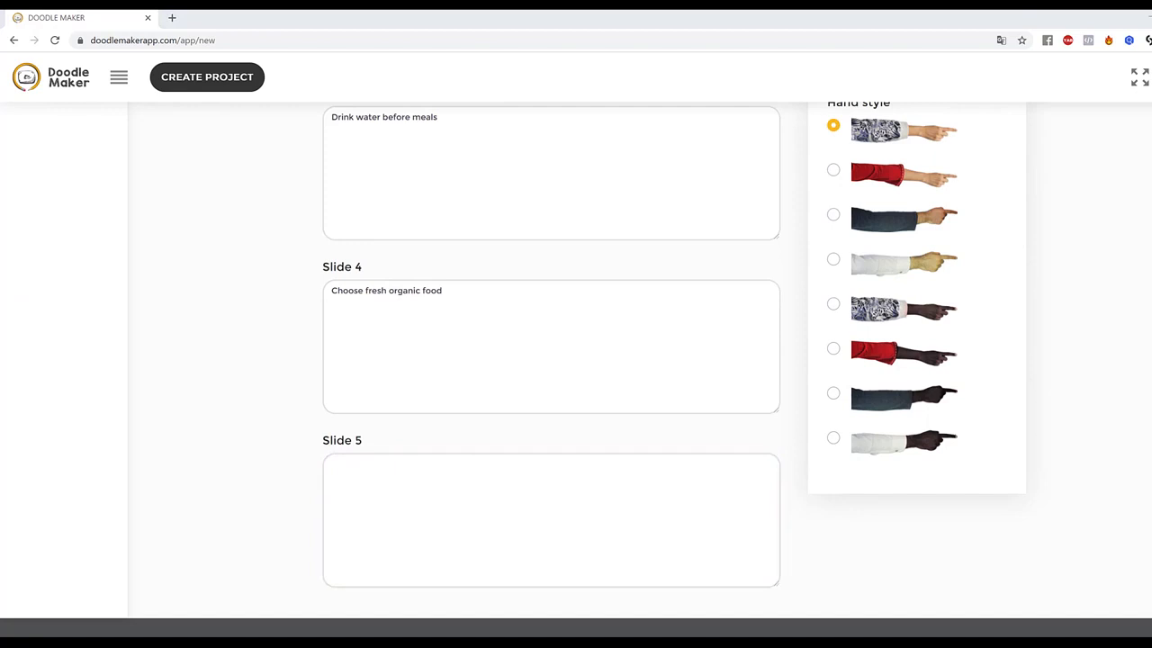
pyautogui.click(609, 504)
pyautogui.write('Eat soluble fiber')
# Step: Add a sixth slide with the script text "Drink tea"
pyautogui.scroll(6, 1101, 388)
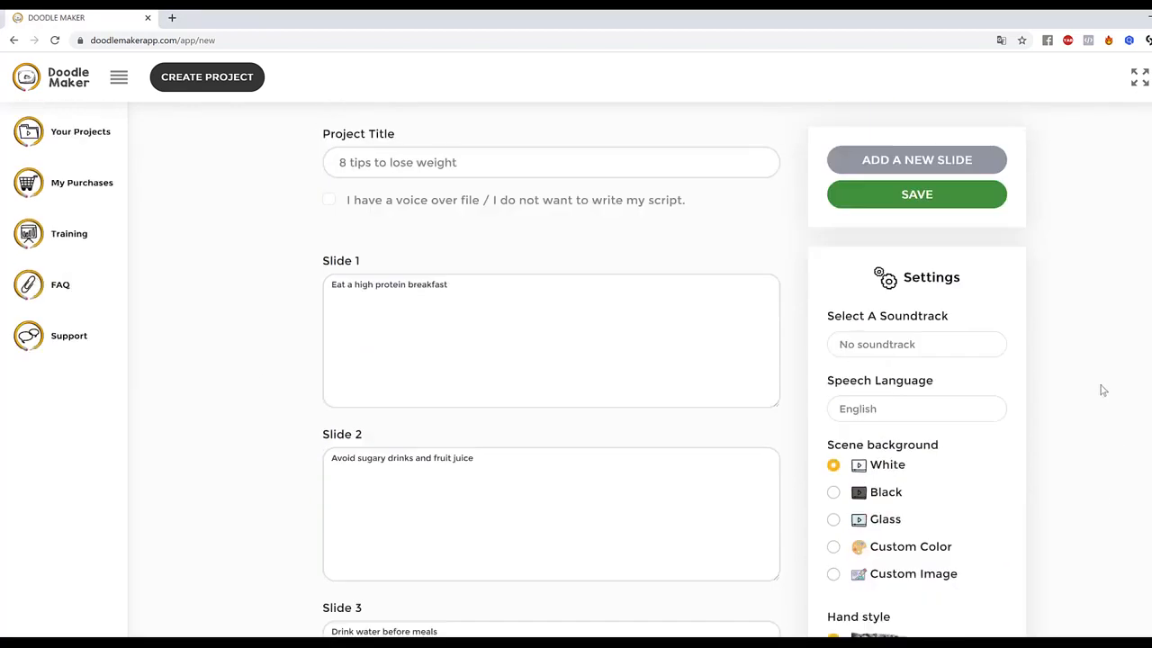
pyautogui.click(931, 229)
pyautogui.scroll(-9, 510, 362)
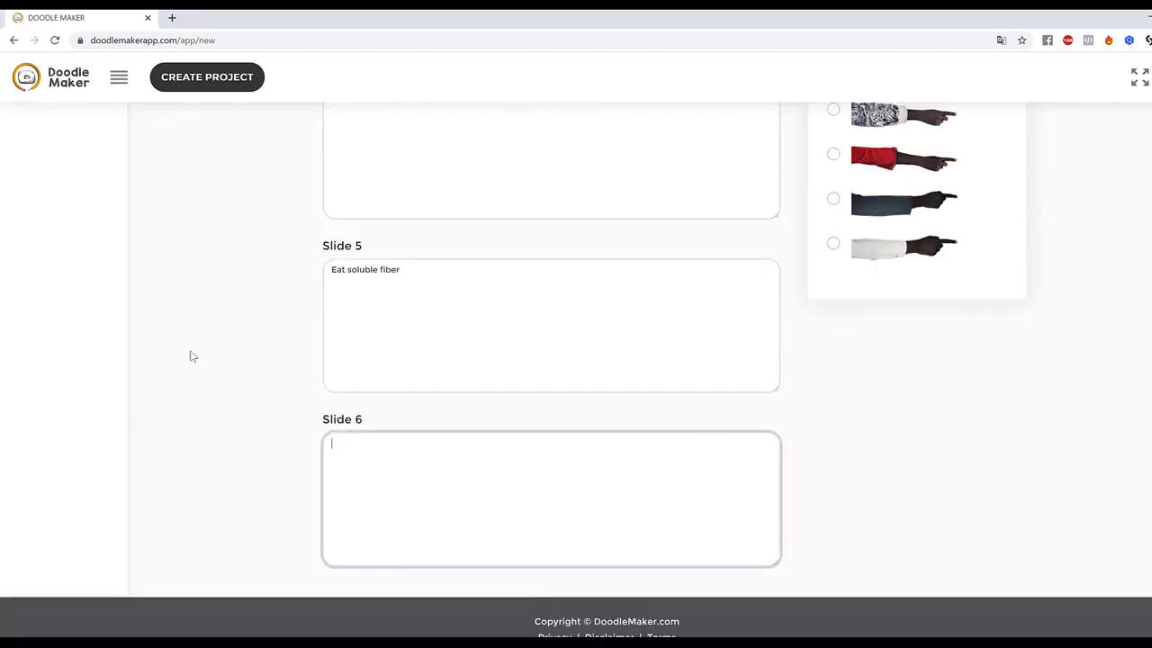
pyautogui.click(426, 563)
pyautogui.write('Drink tea')
# Step: Add a seventh slide with the script text "Base your diet on whole foods"
pyautogui.scroll(8, 876, 429)
pyautogui.scroll(2, 896, 297)
pyautogui.click(915, 152)
pyautogui.scroll(-9, 723, 265)
pyautogui.click(536, 536)
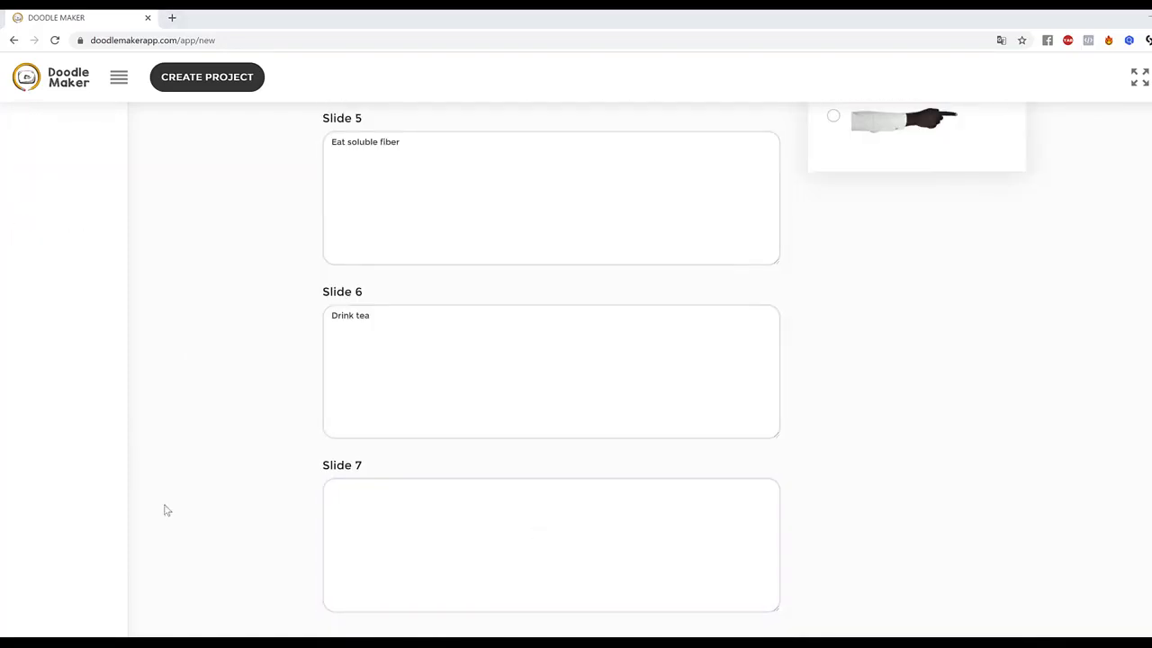
pyautogui.click(592, 533)
pyautogui.hotkey('ctrl', 'v')
# Step: Add an eighth slide with the script text "Eat slowly"
pyautogui.scroll(10, 1106, 514)
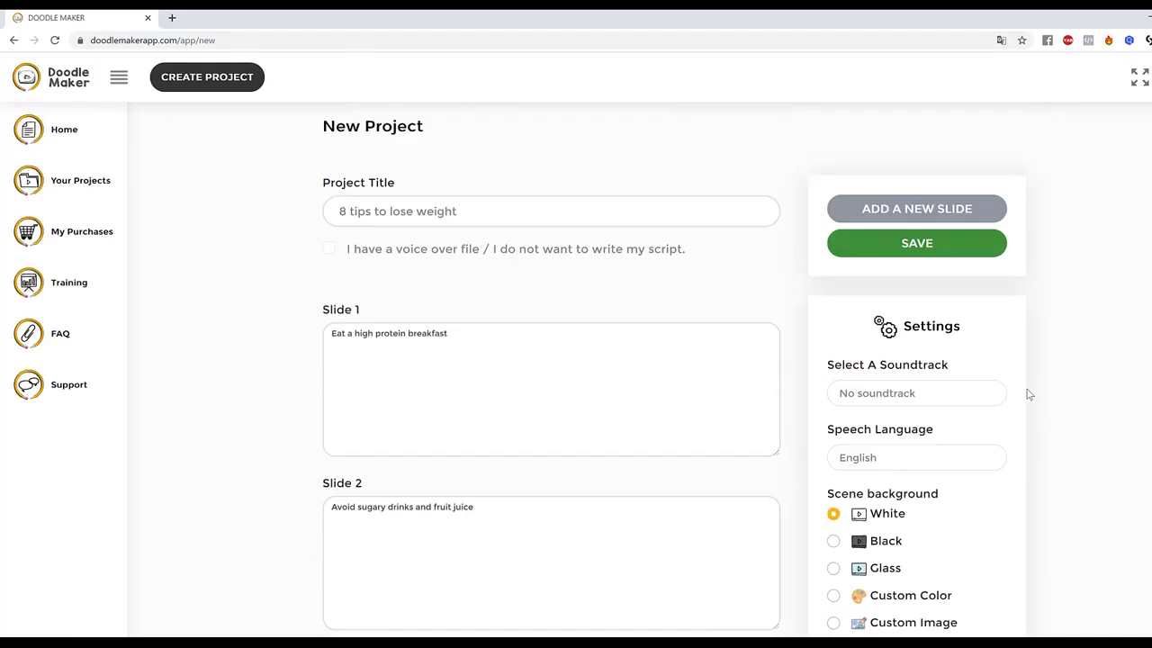
pyautogui.click(928, 225)
pyautogui.scroll(-2, 717, 510)
pyautogui.scroll(-10, 566, 530)
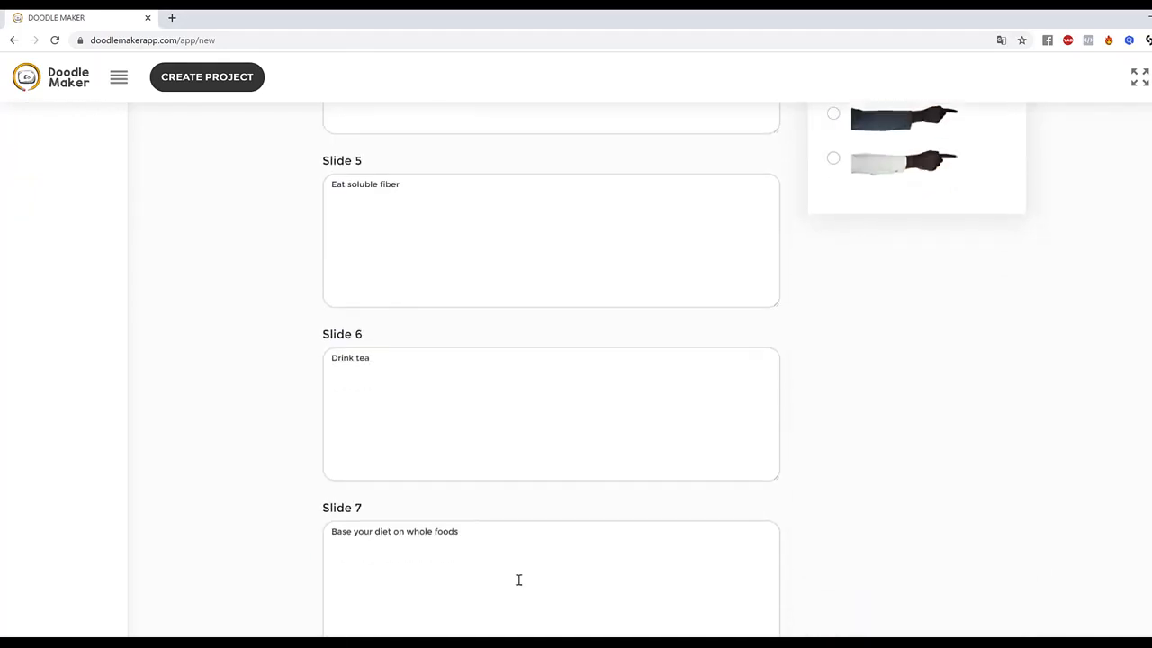
pyautogui.click(527, 471)
pyautogui.click(607, 525)
pyautogui.write('Eat slowly')
# Step: Look through the scene background and hand style options in the project settings
pyautogui.scroll(9, 1015, 520)
pyautogui.scroll(6, 1008, 494)
pyautogui.scroll(-1, 994, 336)
pyautogui.scroll(-2, 1114, 419)
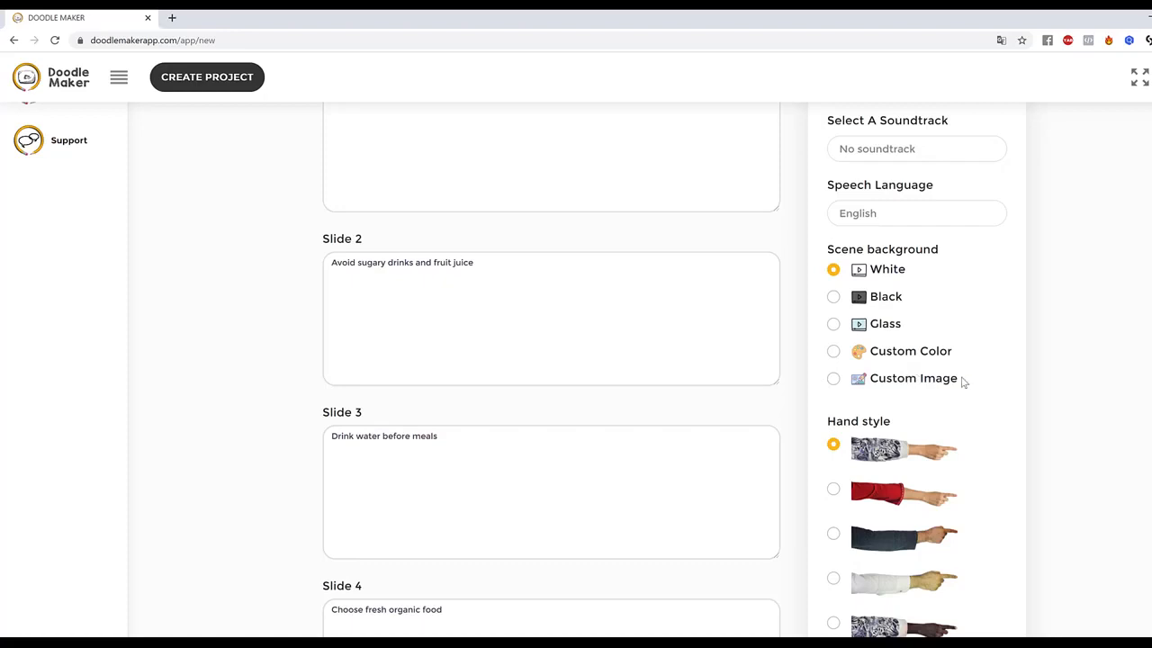
pyautogui.scroll(-4, 1085, 390)
pyautogui.scroll(2, 1085, 391)
pyautogui.scroll(-2, 921, 335)
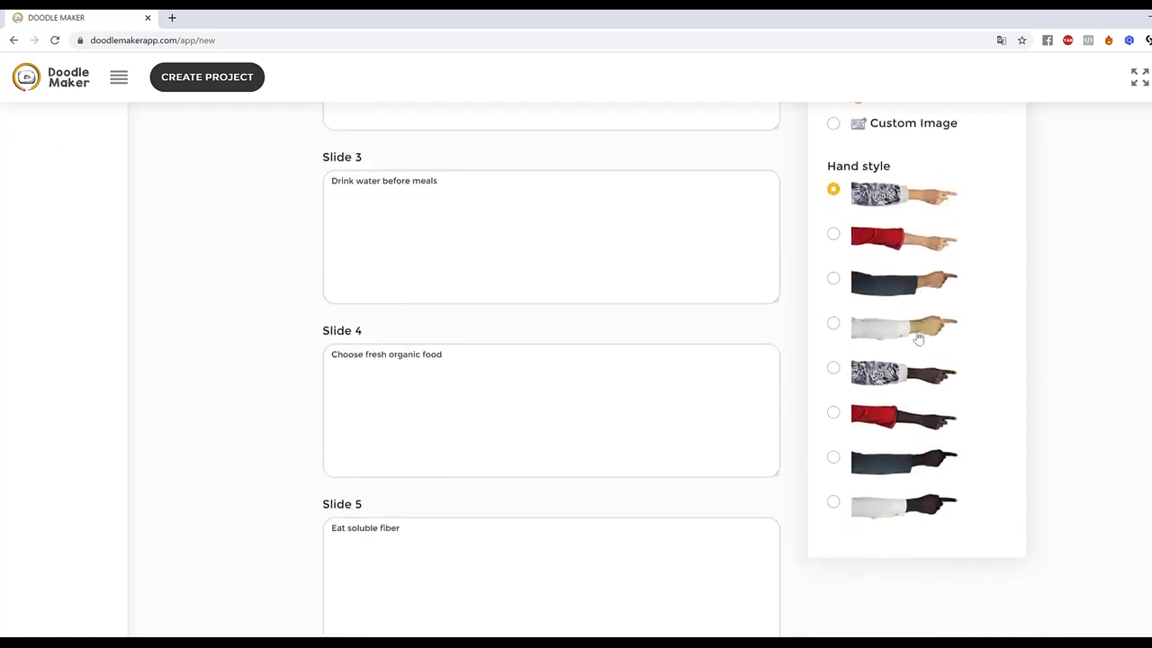
pyautogui.scroll(2, 922, 509)
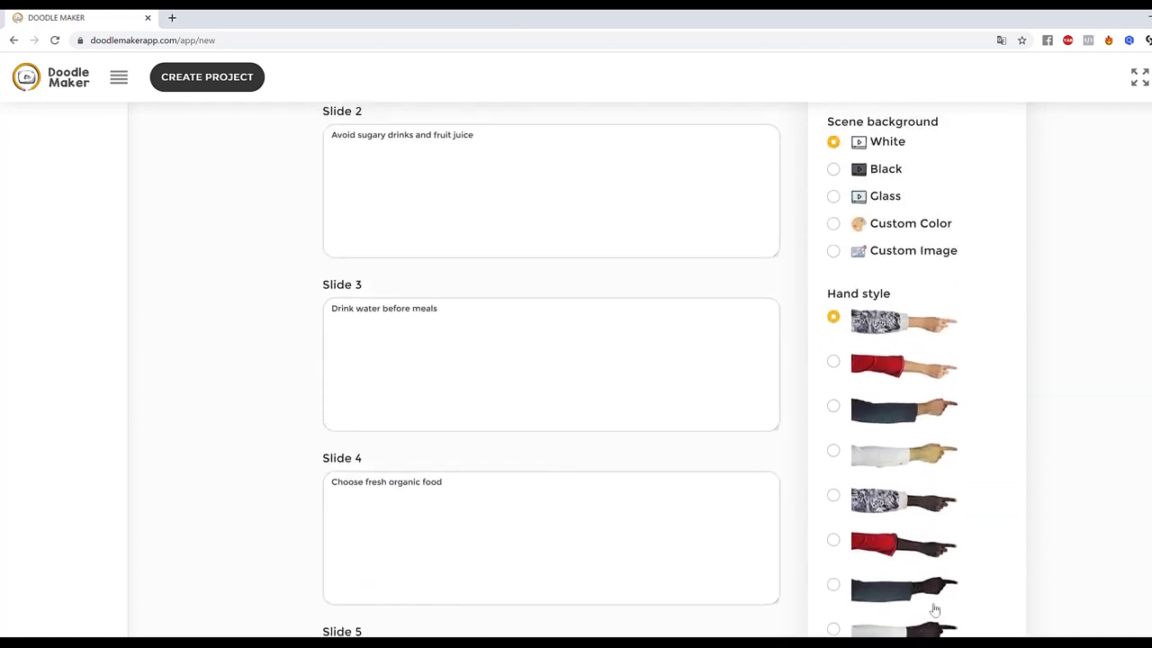
pyautogui.scroll(5, 1041, 373)
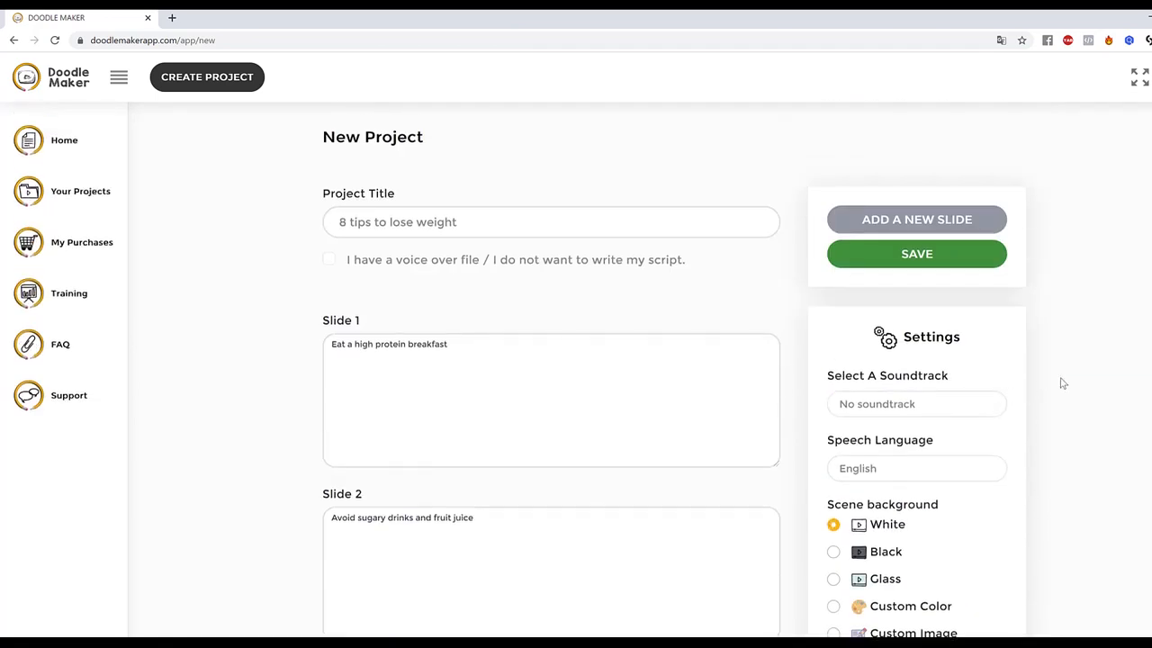
# Step: Check the soundtrack setting and the available speech languages without changing the selection
pyautogui.moveTo(844, 374); pyautogui.dragTo(1113, 370)
pyautogui.click(1116, 371)
pyautogui.moveTo(865, 441); pyautogui.dragTo(958, 446)
pyautogui.click(888, 472)
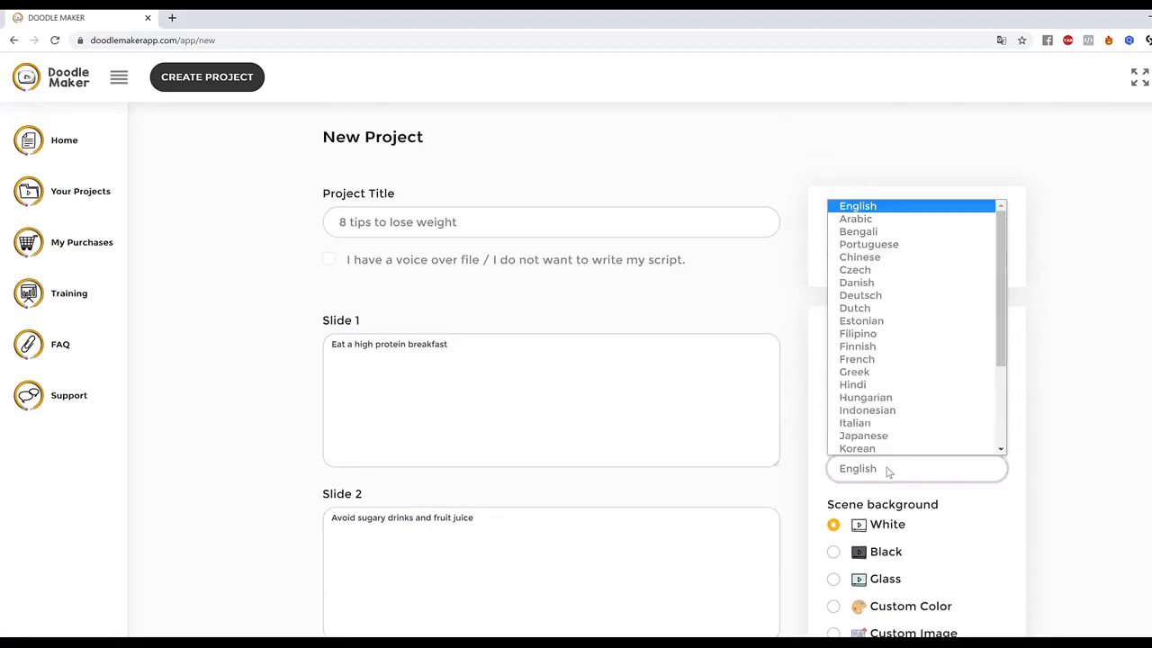
pyautogui.moveTo(1003, 299); pyautogui.dragTo(1006, 404)
pyautogui.scroll(10, 899, 282)
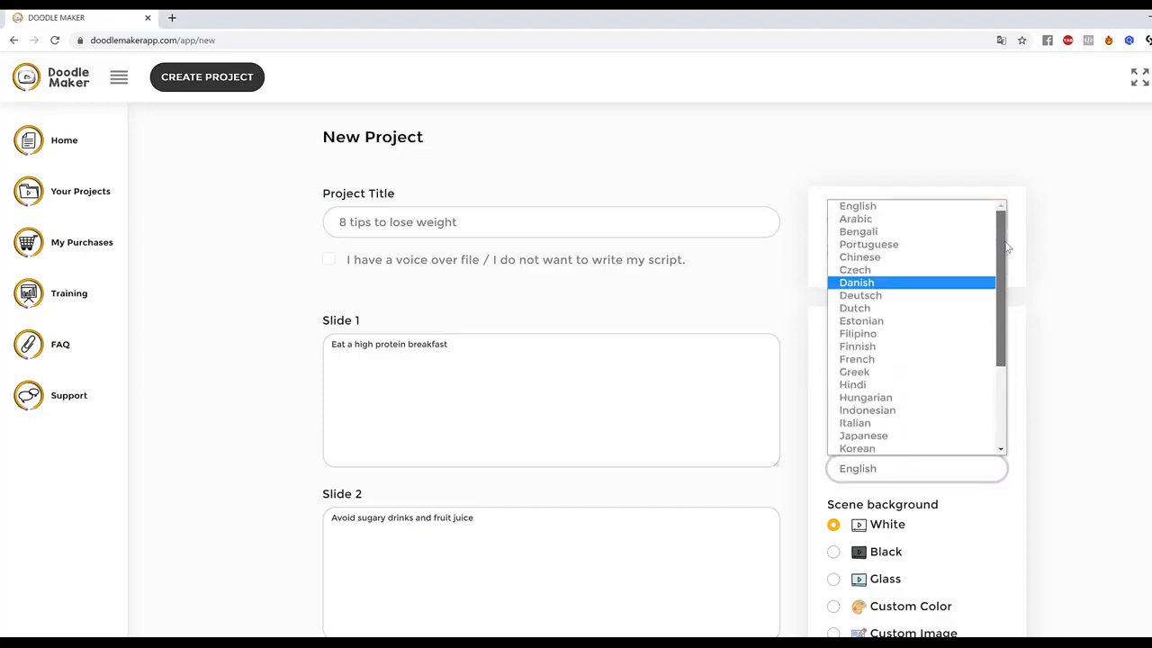
pyautogui.click(1130, 333)
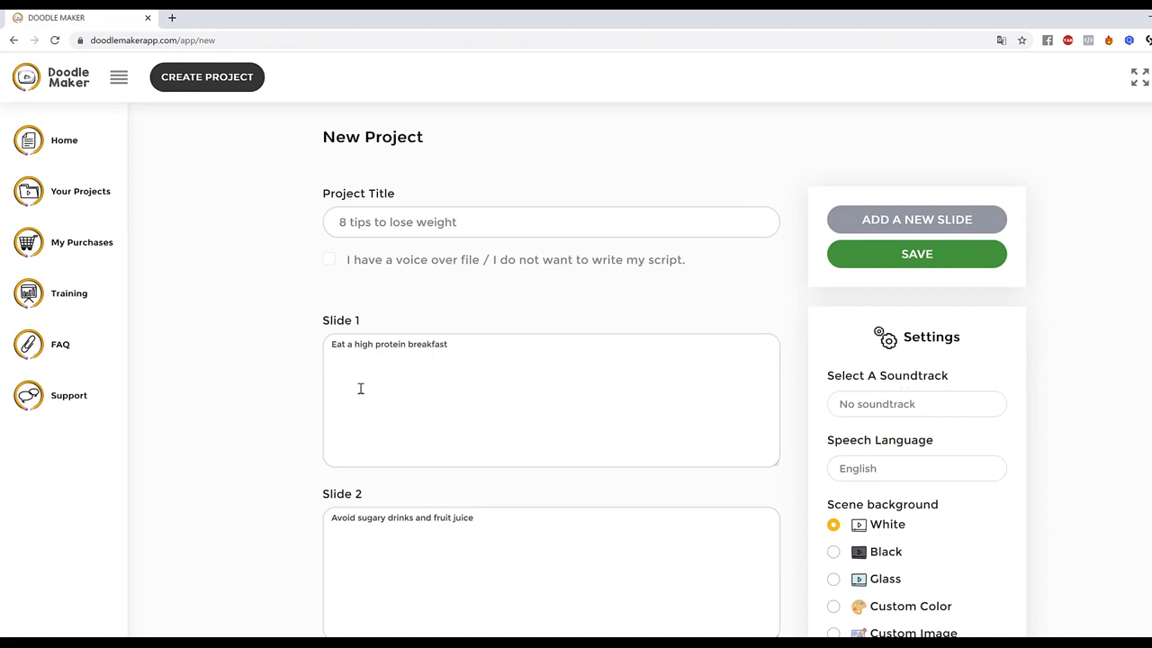
# Step: Review the script texts of all eight slides from first to last
pyautogui.moveTo(491, 353); pyautogui.dragTo(236, 358)
pyautogui.scroll(-8, 607, 518)
pyautogui.scroll(8, 607, 517)
pyautogui.click(1143, 457)
pyautogui.scroll(-12, 1139, 453)
pyautogui.scroll(5, 1135, 450)
pyautogui.scroll(7, 1137, 448)
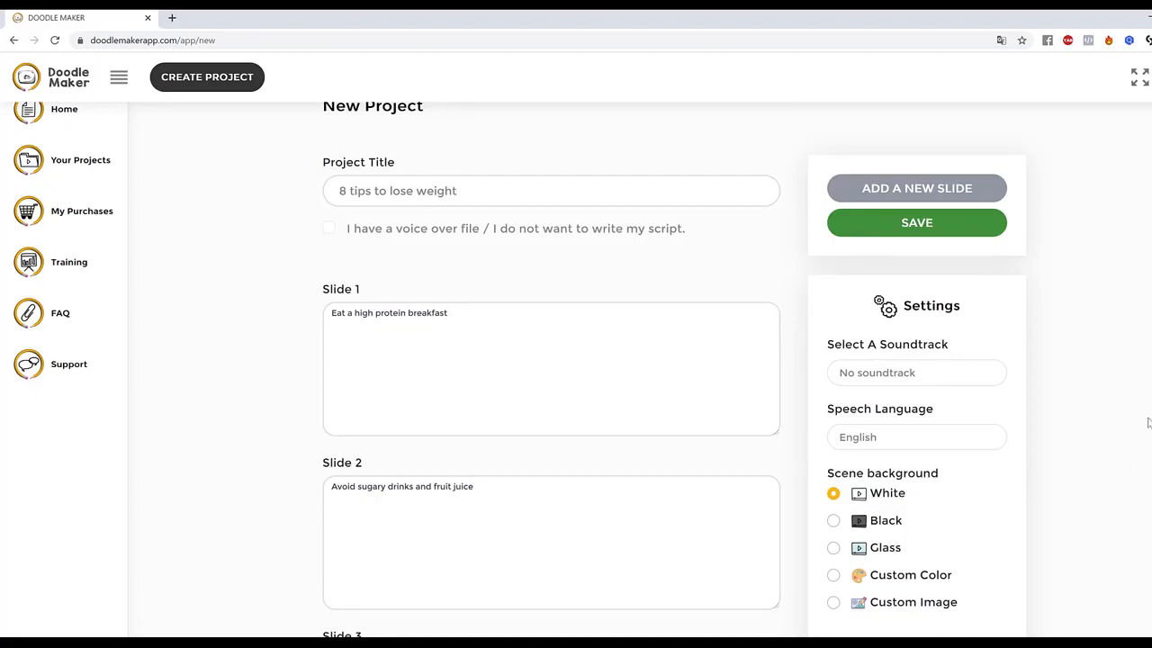
pyautogui.scroll(-12, 810, 256)
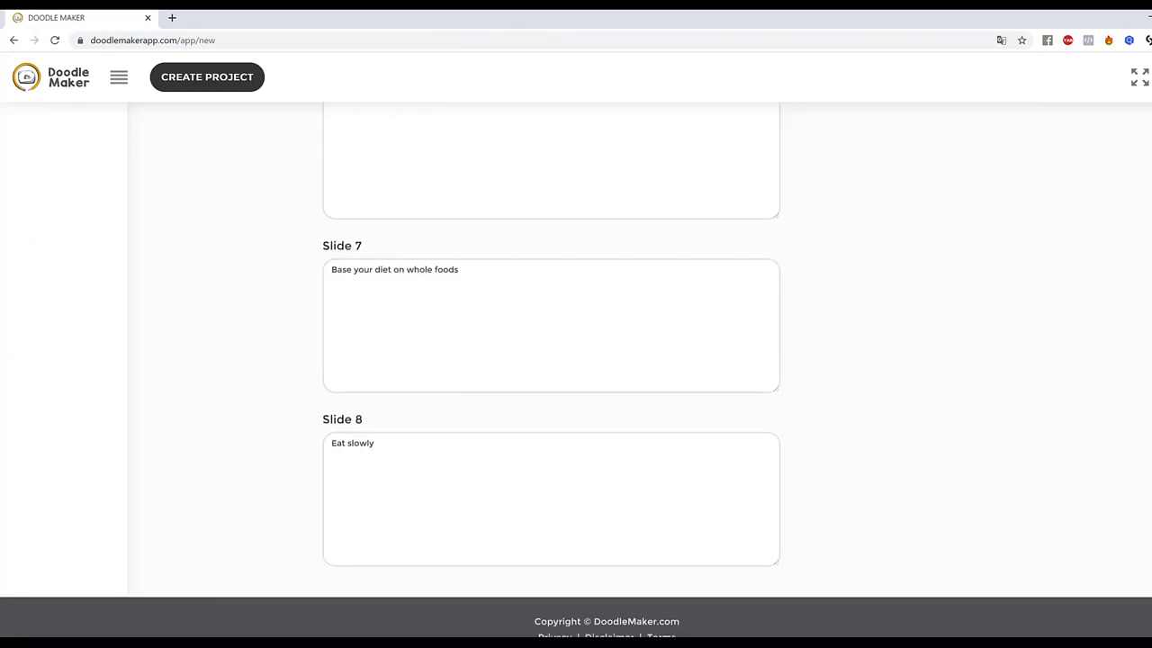
pyautogui.scroll(12, 811, 257)
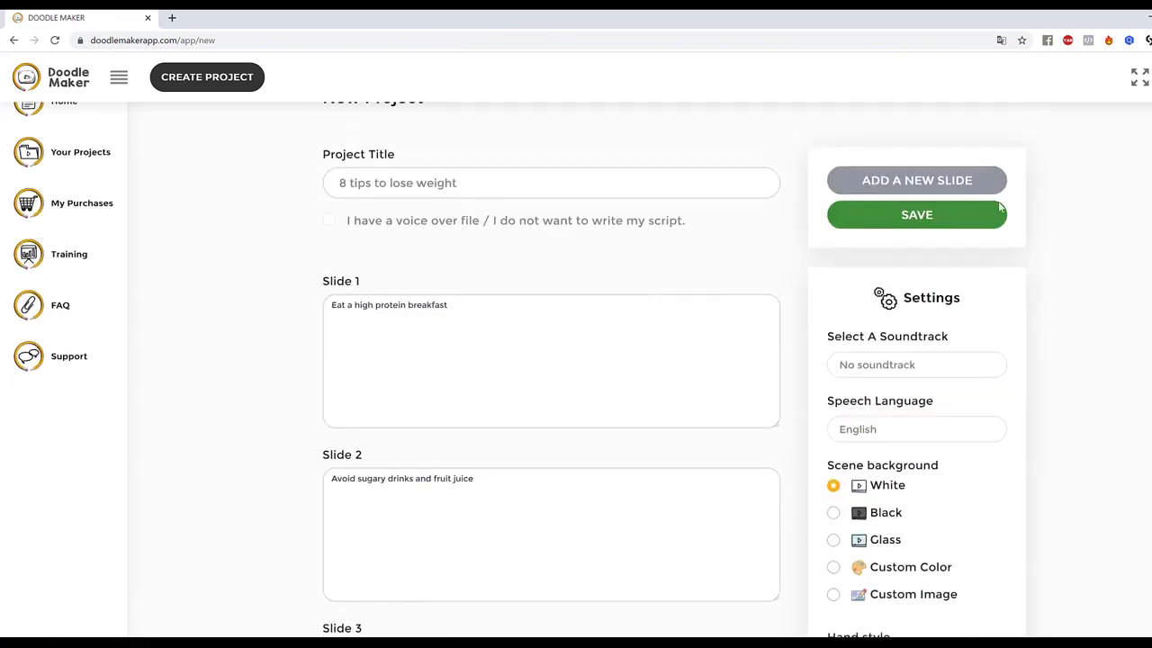
pyautogui.scroll(-8, 1147, 230)
pyautogui.scroll(9, 1147, 231)
# Step: Save the project script to generate its slides and view the first slide in the editor
pyautogui.click(936, 263)
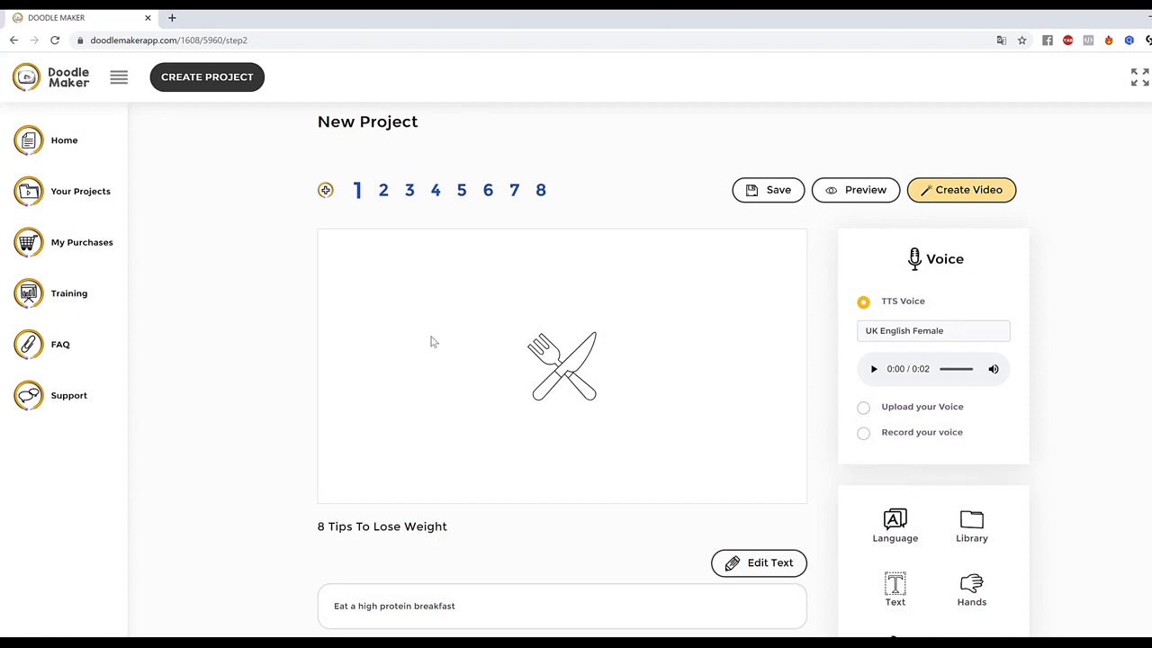
pyautogui.scroll(-2, 441, 496)
pyautogui.scroll(2, 441, 496)
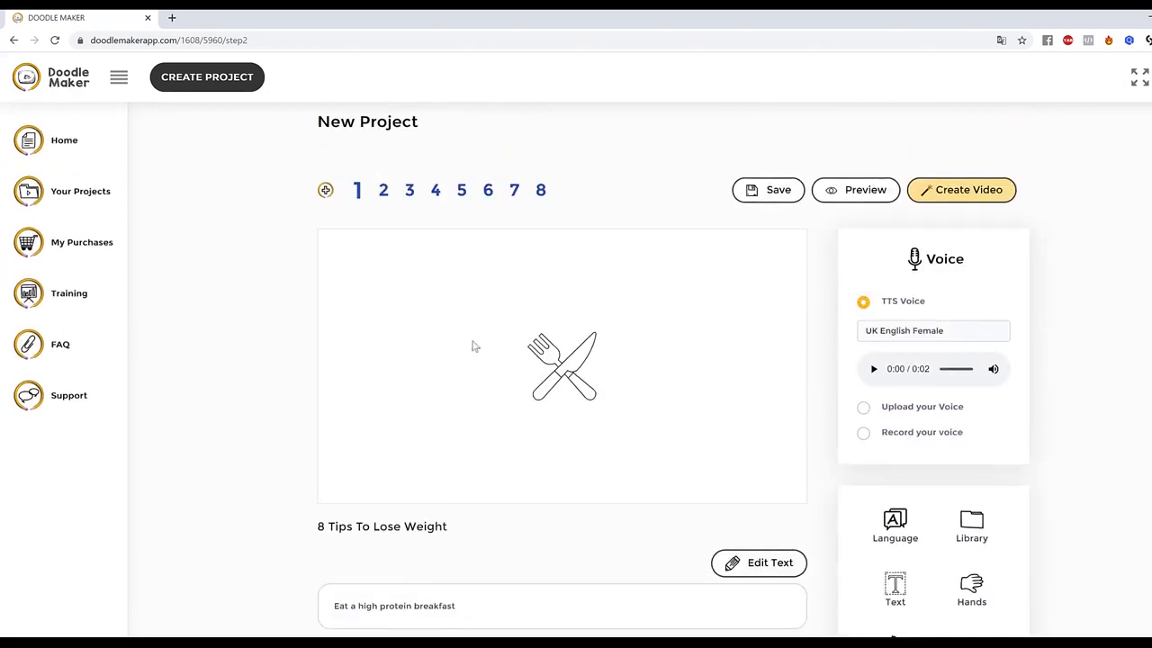
# Step: Enlarge the crossed fork and knife on slide 1 and recolour it dark red
pyautogui.click(585, 382)
pyautogui.moveTo(616, 419); pyautogui.dragTo(648, 450)
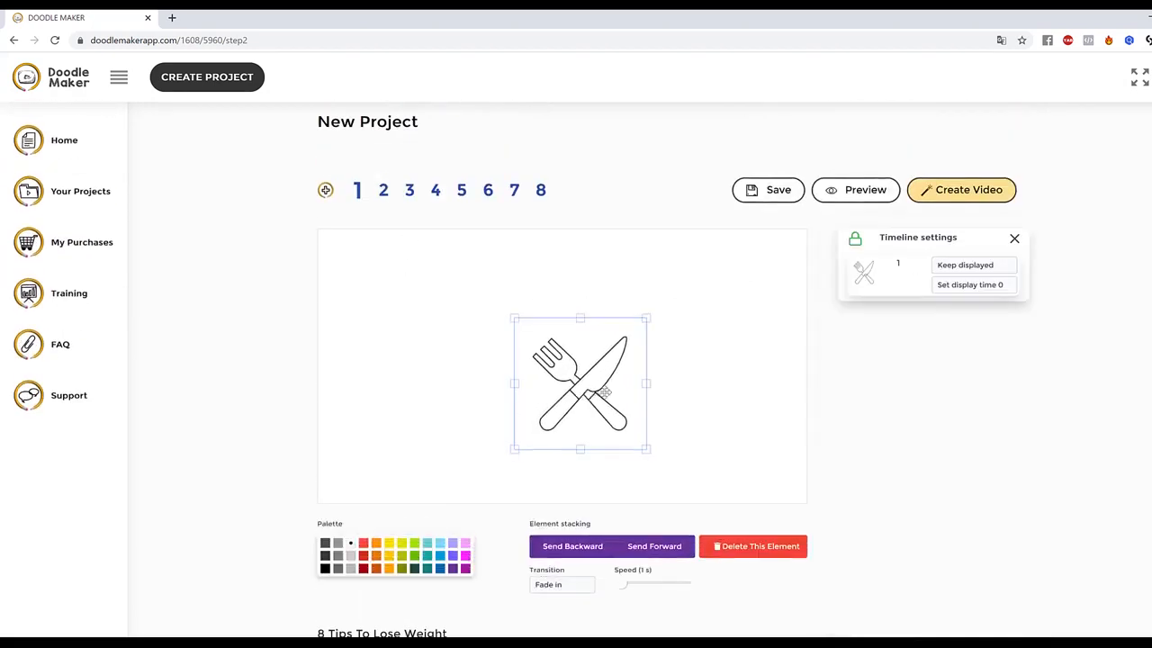
pyautogui.moveTo(514, 318); pyautogui.dragTo(488, 292)
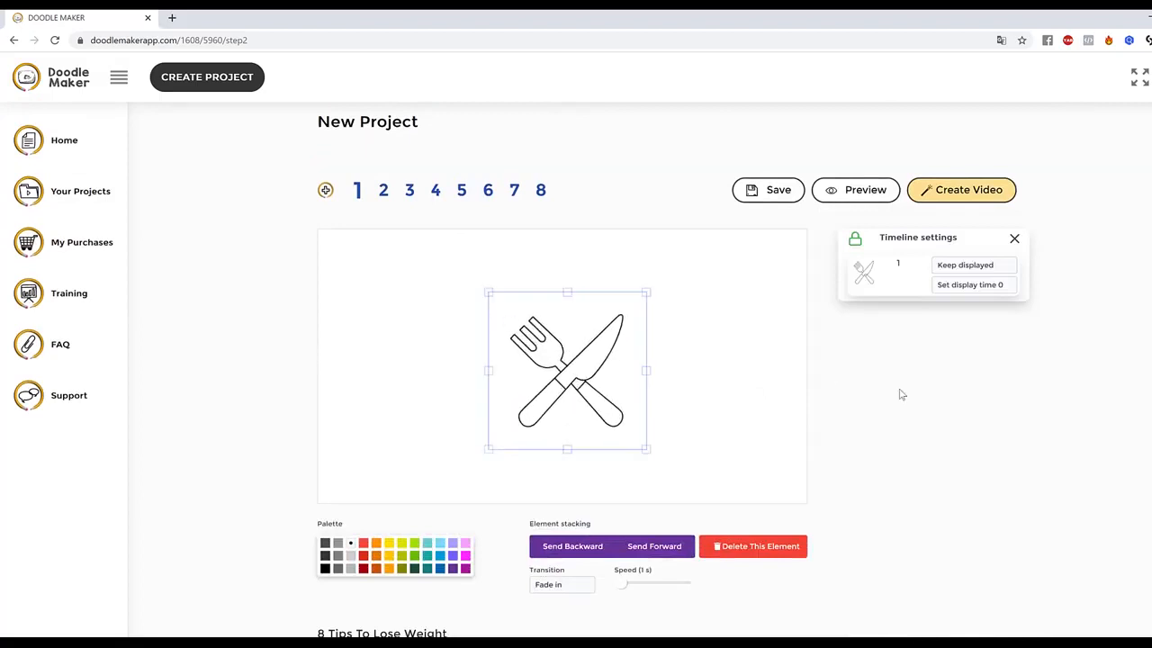
pyautogui.click(362, 568)
# Step: On slide 2, enlarge the refusing boy and recolour him dark green
pyautogui.click(383, 193)
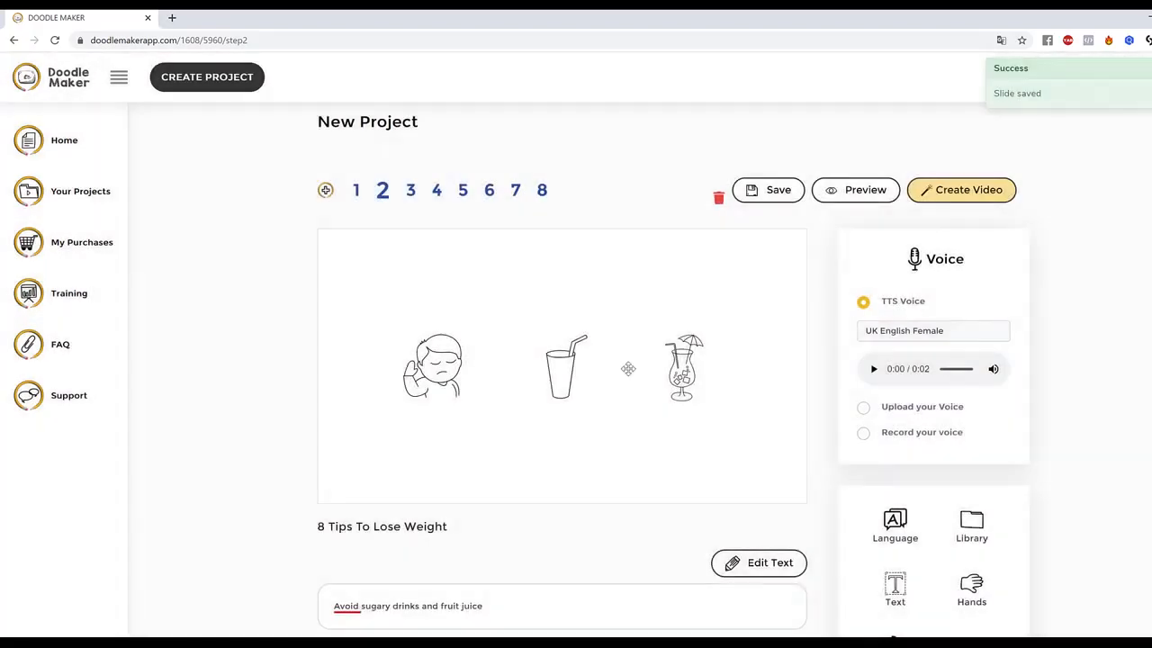
pyautogui.click(444, 370)
pyautogui.moveTo(491, 415); pyautogui.dragTo(514, 440)
pyautogui.click(415, 568)
# Step: Recolour the drinking glass with the straw on slide 2 red
pyautogui.click(621, 430)
pyautogui.click(574, 391)
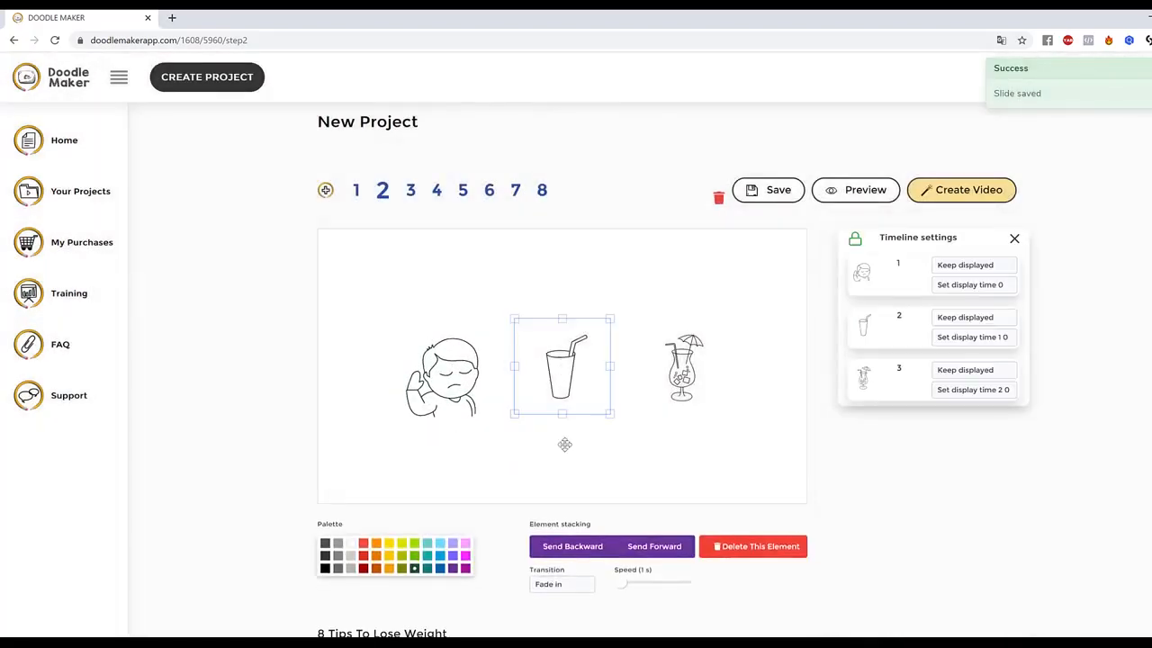
pyautogui.click(364, 556)
# Step: Recolour the cocktail glass on slide 2 dark blue and enlarge it
pyautogui.click(688, 353)
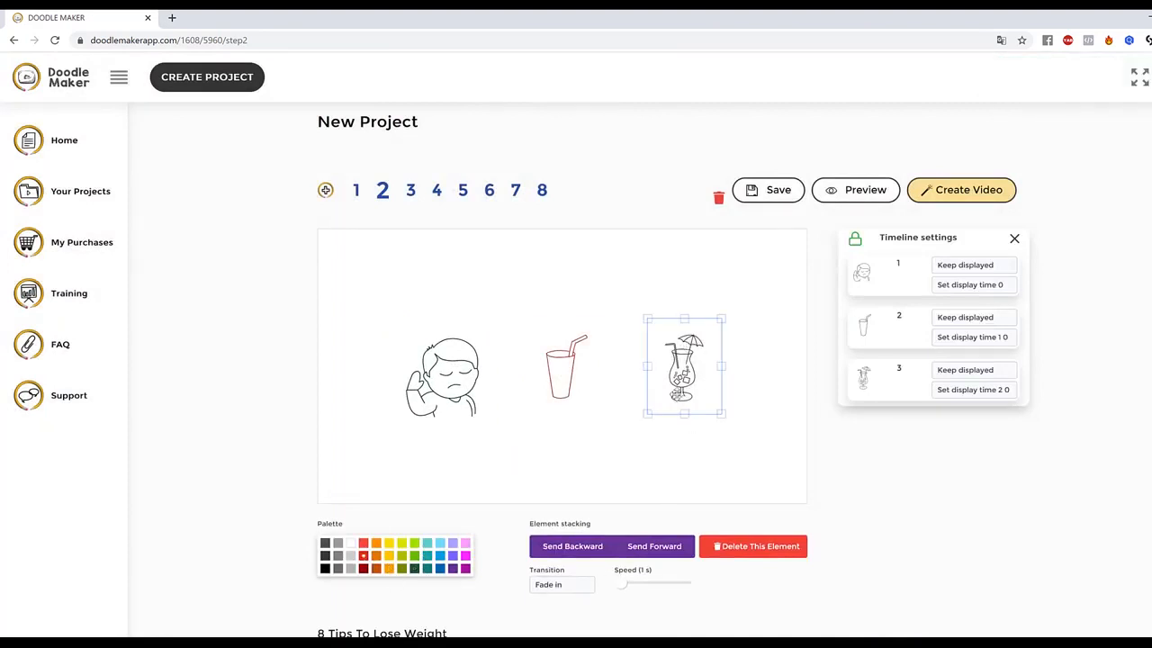
pyautogui.click(441, 568)
pyautogui.moveTo(721, 413)
pyautogui.mouseDown()
pyautogui.moveTo(740, 438)
pyautogui.moveTo(694, 368)
pyautogui.mouseUp()
pyautogui.moveTo(723, 409); pyautogui.dragTo(731, 418)
pyautogui.moveTo(701, 381); pyautogui.dragTo(711, 407)
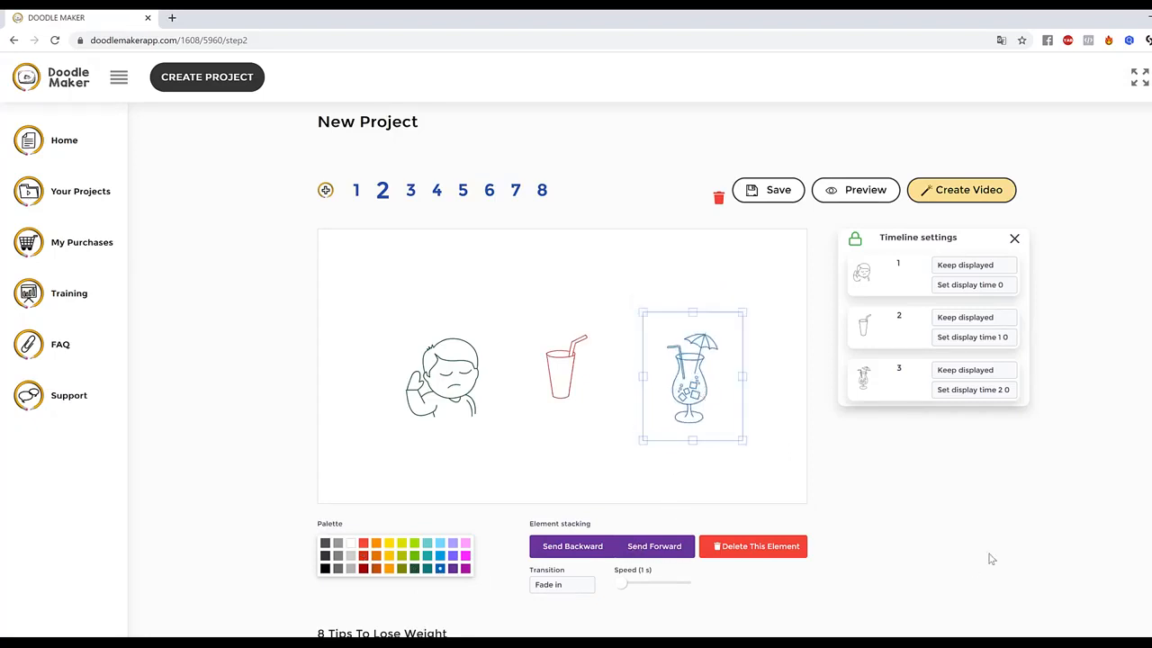
# Step: Set the refusing boy's transition to Hand drawing and the red glass's transition to Slide from bottom
pyautogui.click(453, 377)
pyautogui.click(565, 588)
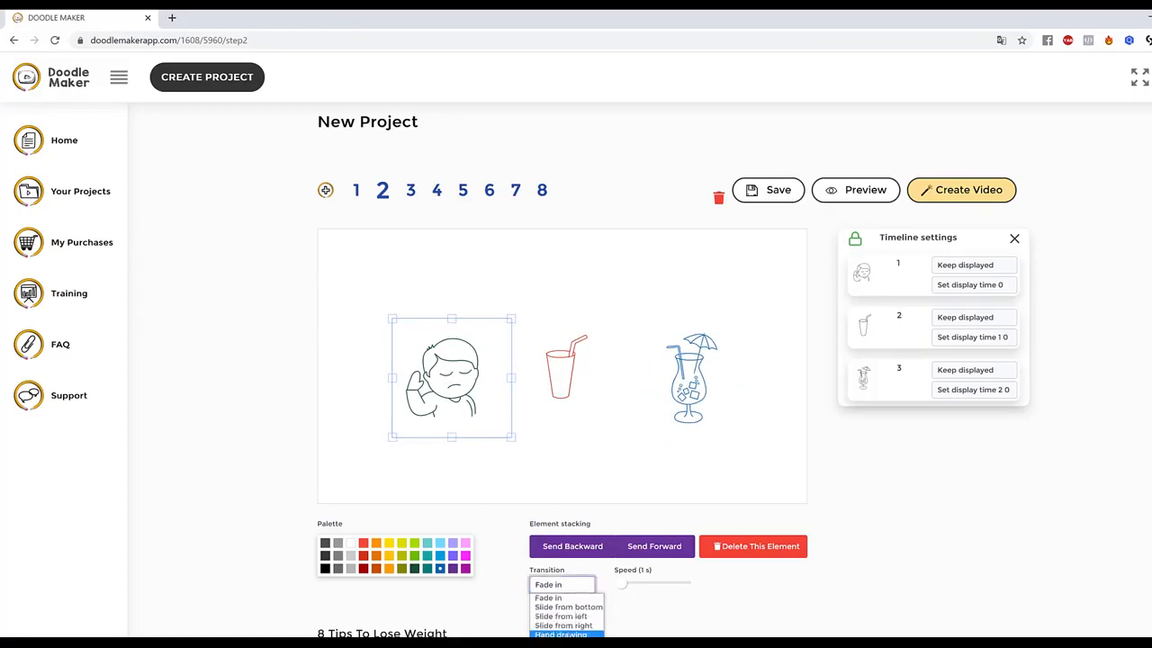
pyautogui.click(566, 628)
pyautogui.click(579, 375)
pyautogui.click(549, 586)
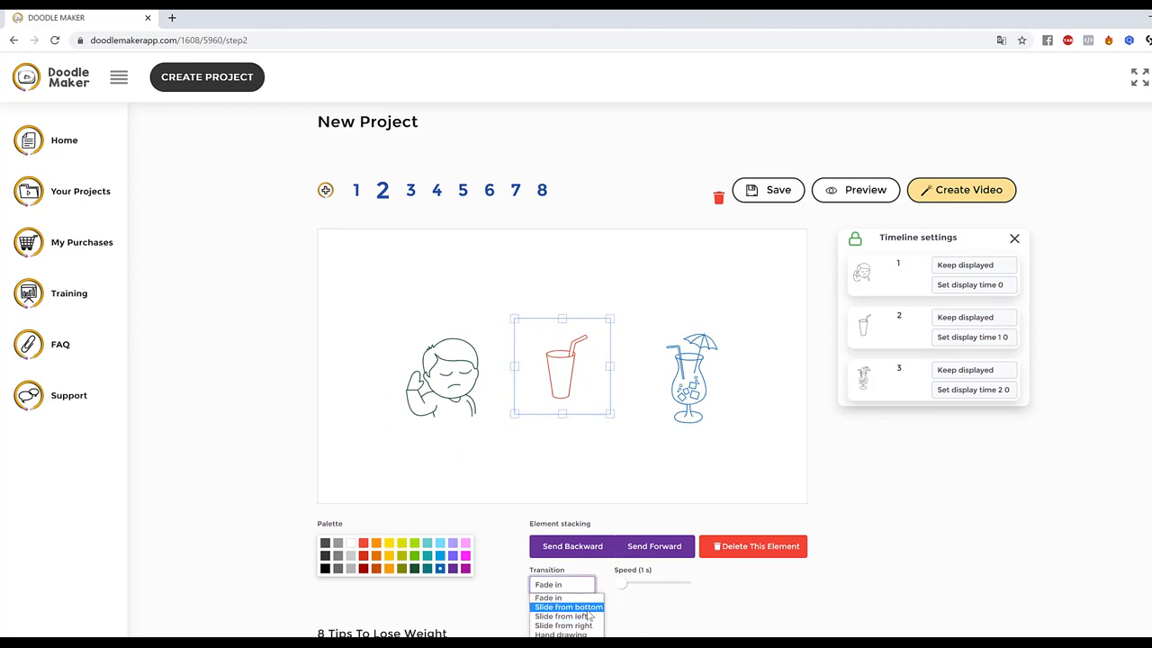
pyautogui.click(587, 609)
# Step: Examine the cocktail's element options and the display and display-time choices in slide 2's timeline settings
pyautogui.click(709, 397)
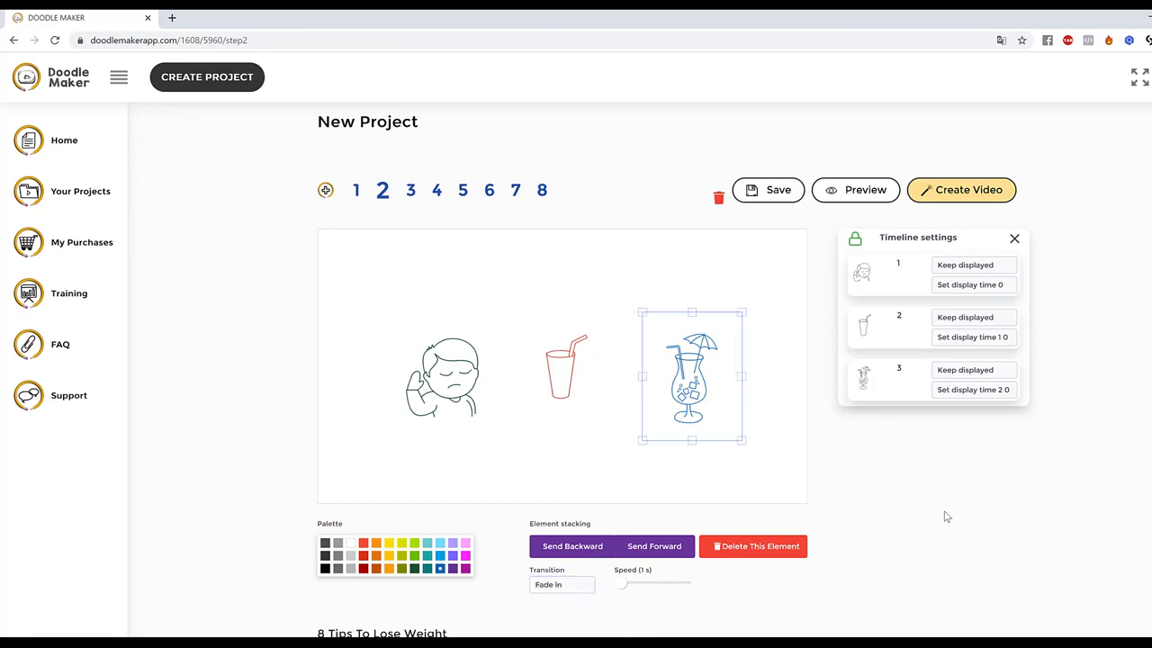
pyautogui.click(683, 493)
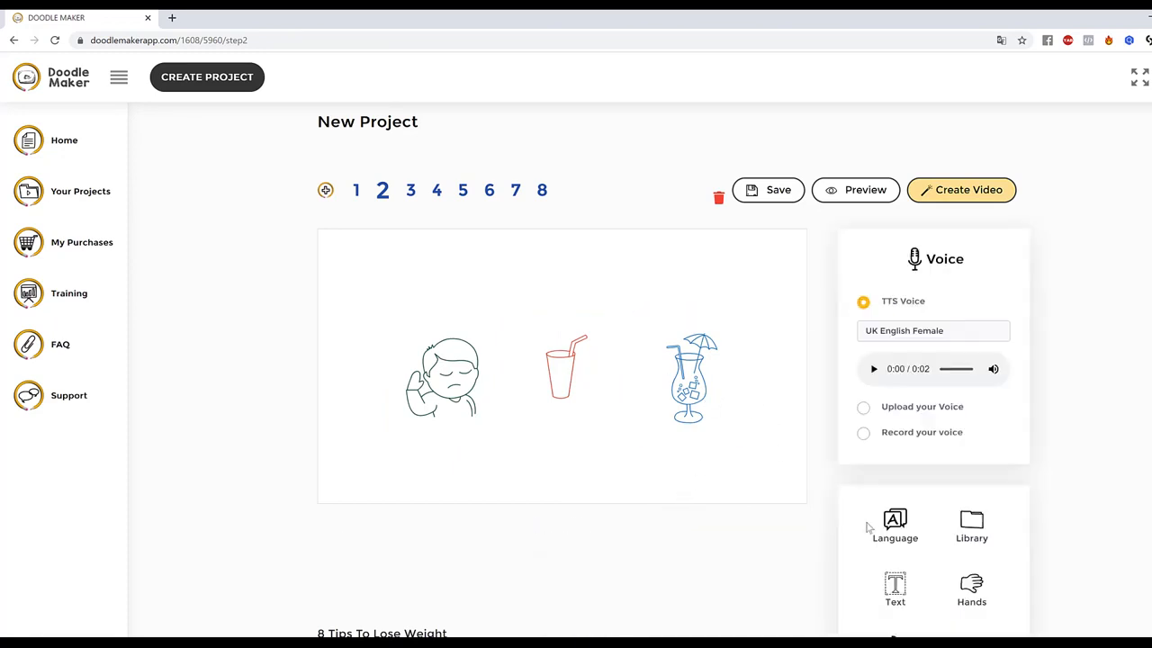
pyautogui.click(710, 397)
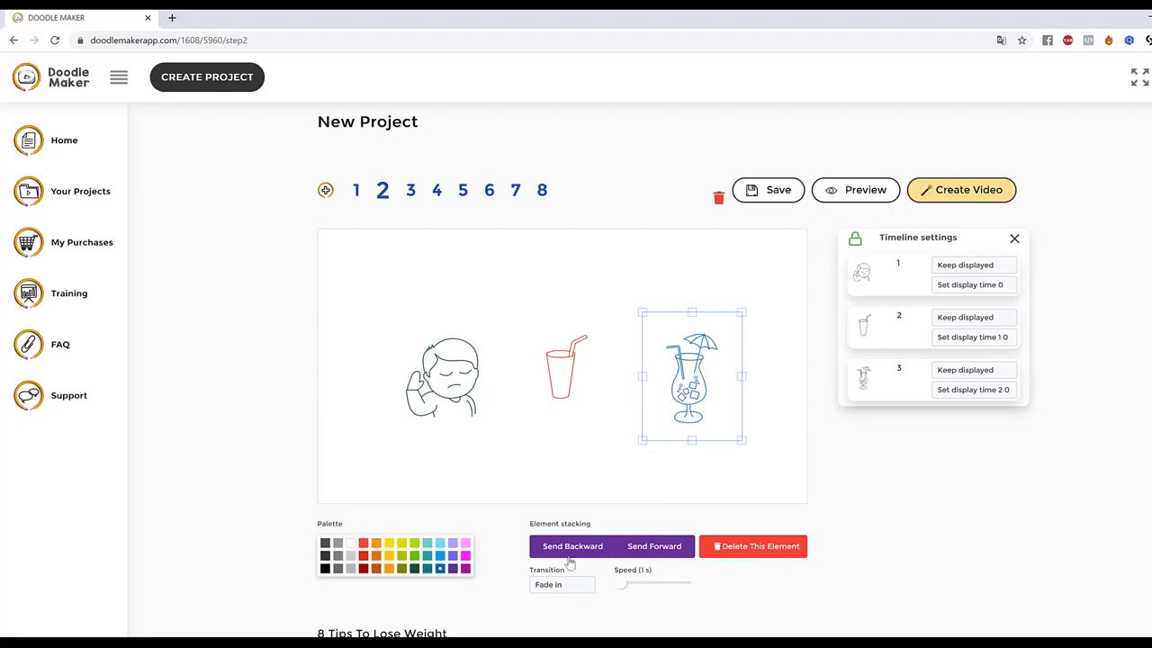
pyautogui.scroll(-1, 987, 496)
pyautogui.scroll(1, 986, 496)
pyautogui.click(987, 268)
pyautogui.click(1074, 272)
pyautogui.click(979, 283)
pyautogui.click(1139, 379)
pyautogui.click(984, 265)
pyautogui.click(1128, 337)
# Step: Set the transition of the fork and knife on slide 1 to Hand drawing
pyautogui.click(356, 190)
pyautogui.click(568, 346)
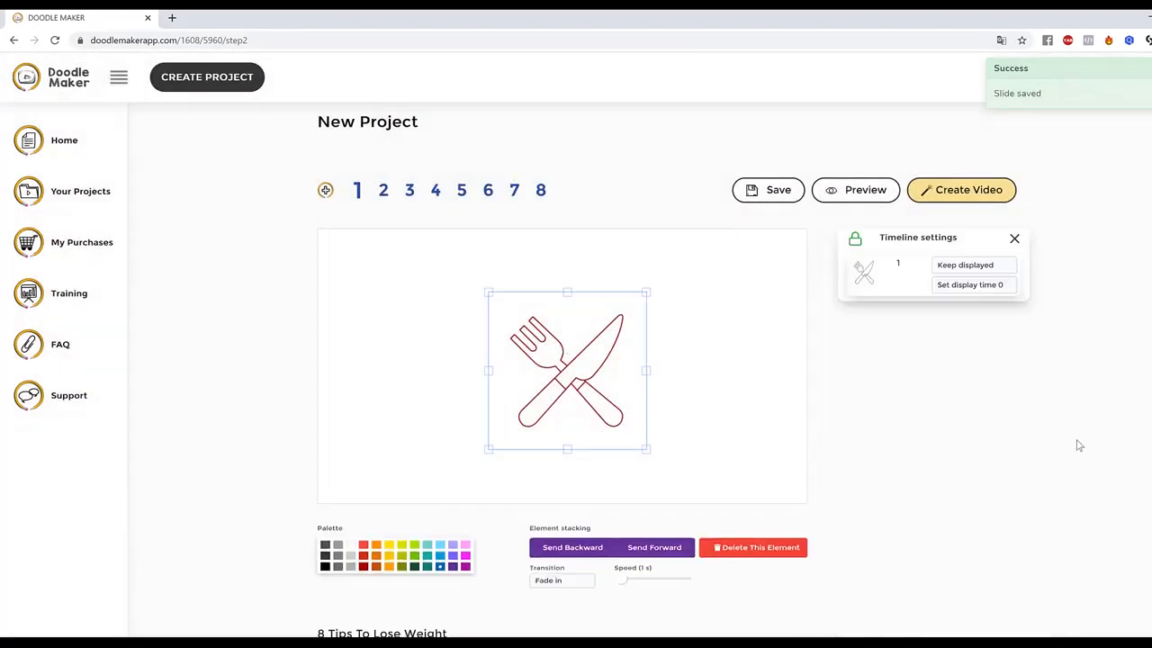
pyautogui.click(576, 586)
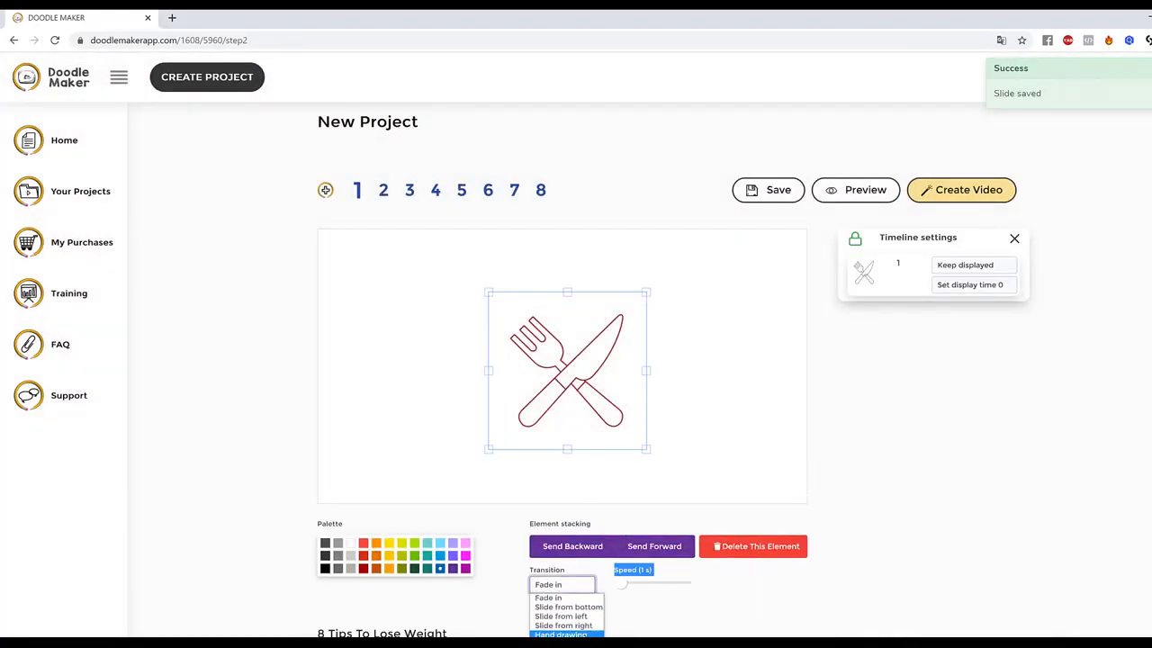
pyautogui.click(557, 607)
pyautogui.scroll(-1, 964, 500)
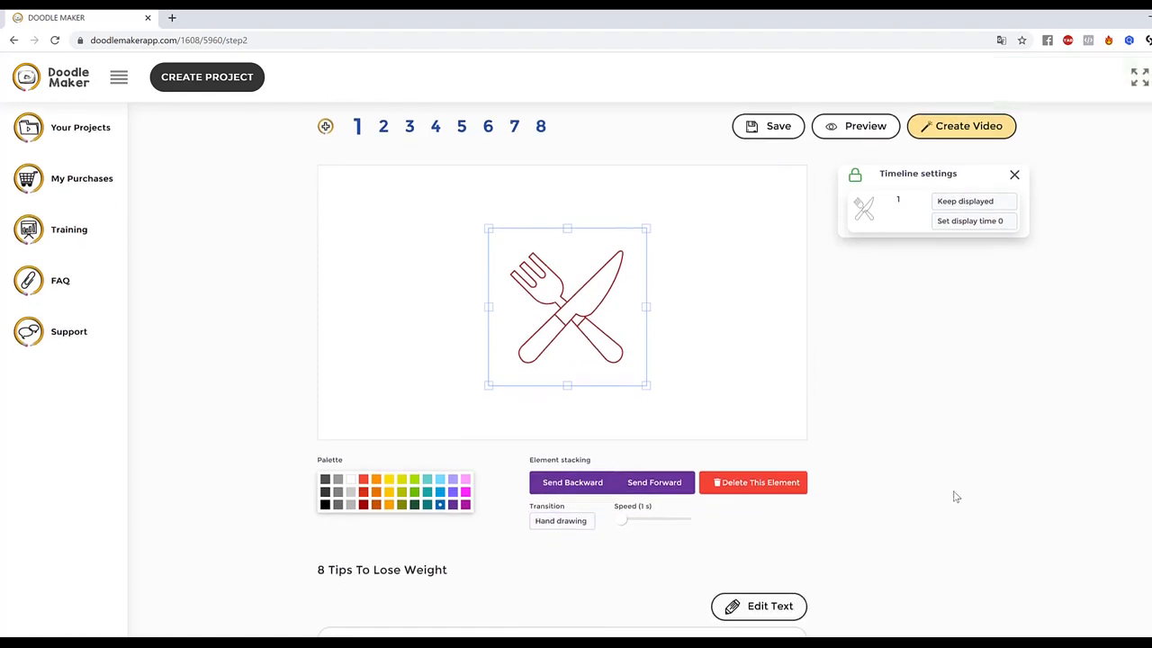
# Step: Preview the animation of slide 1 and of slide 2, closing each preview
pyautogui.click(862, 127)
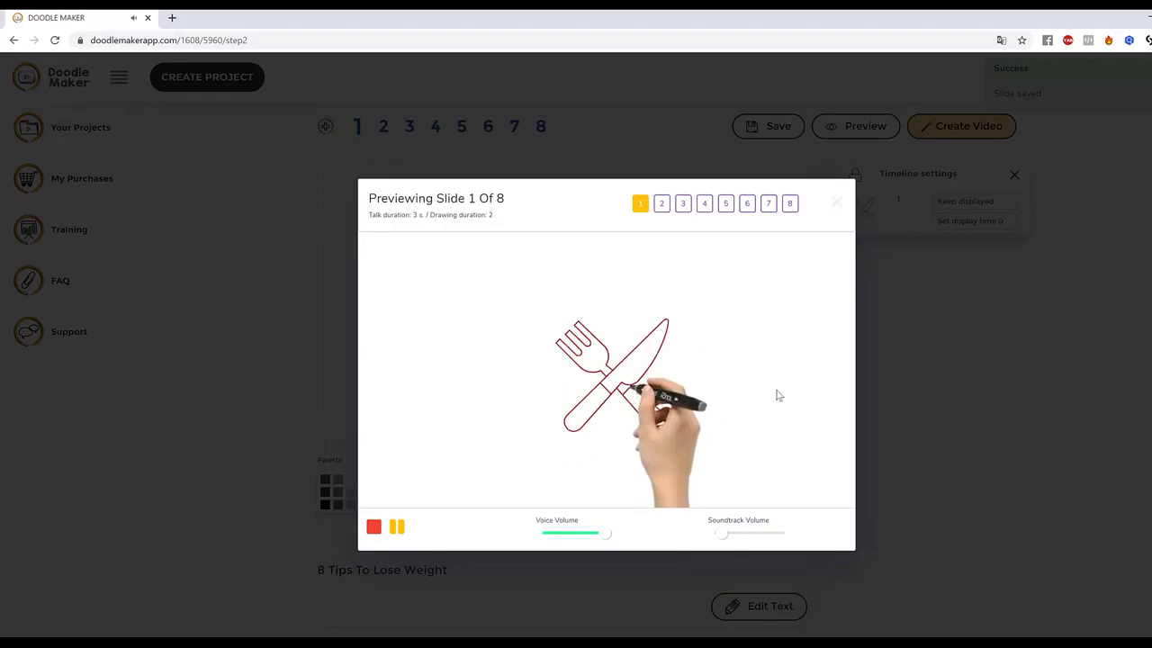
pyautogui.click(1021, 445)
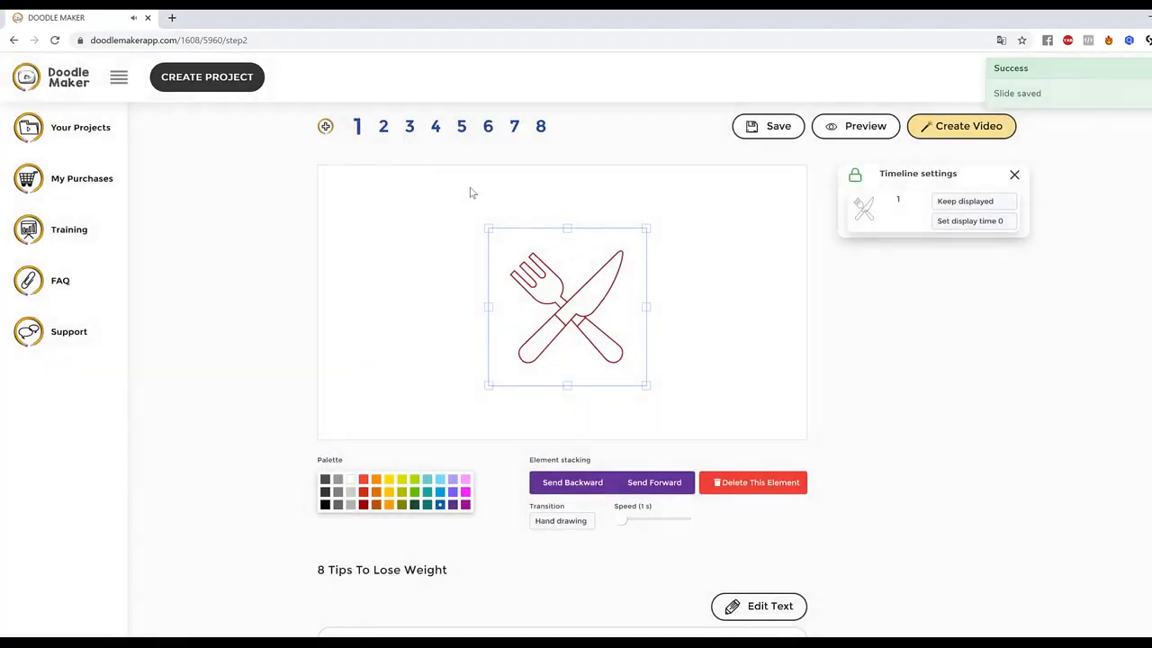
pyautogui.click(383, 127)
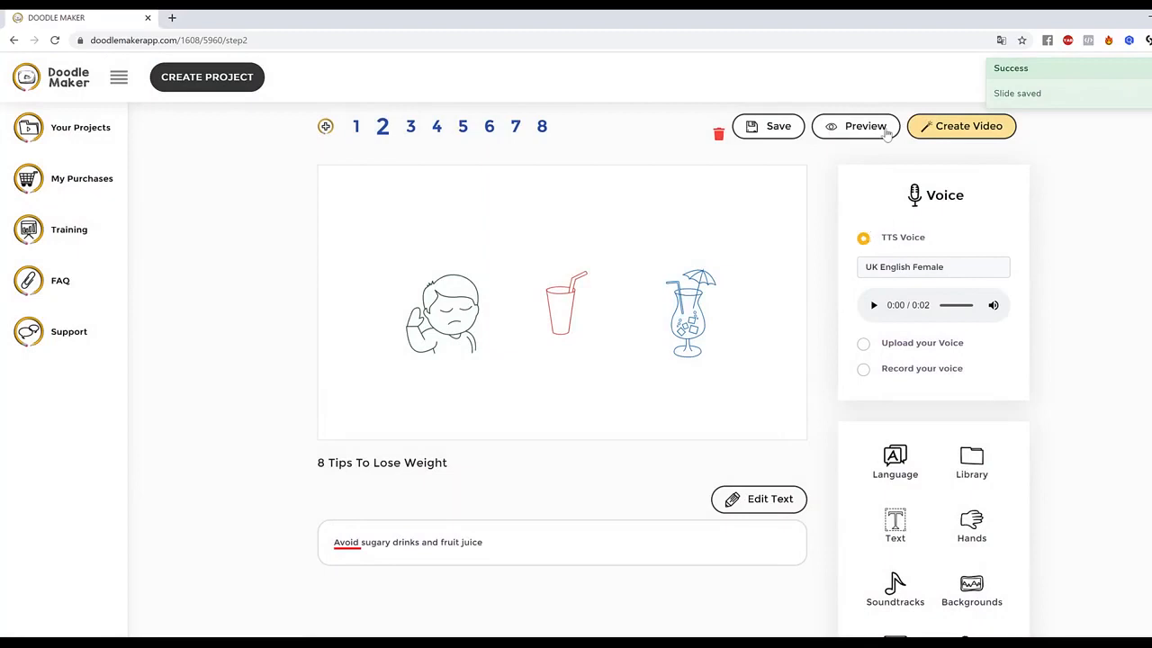
pyautogui.click(860, 130)
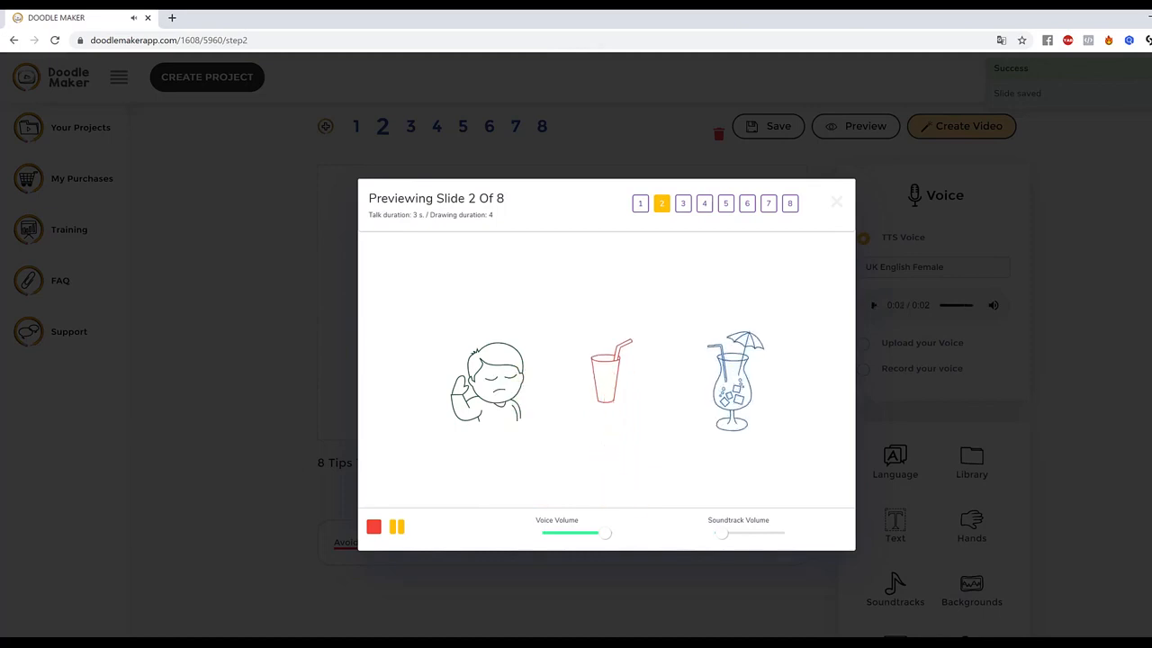
pyautogui.click(311, 432)
# Step: Set slide 2's text-to-speech voice to English UK - Harry (Male) and slightly enlarge the refusing boy
pyautogui.click(986, 268)
pyautogui.scroll(-1, 972, 417)
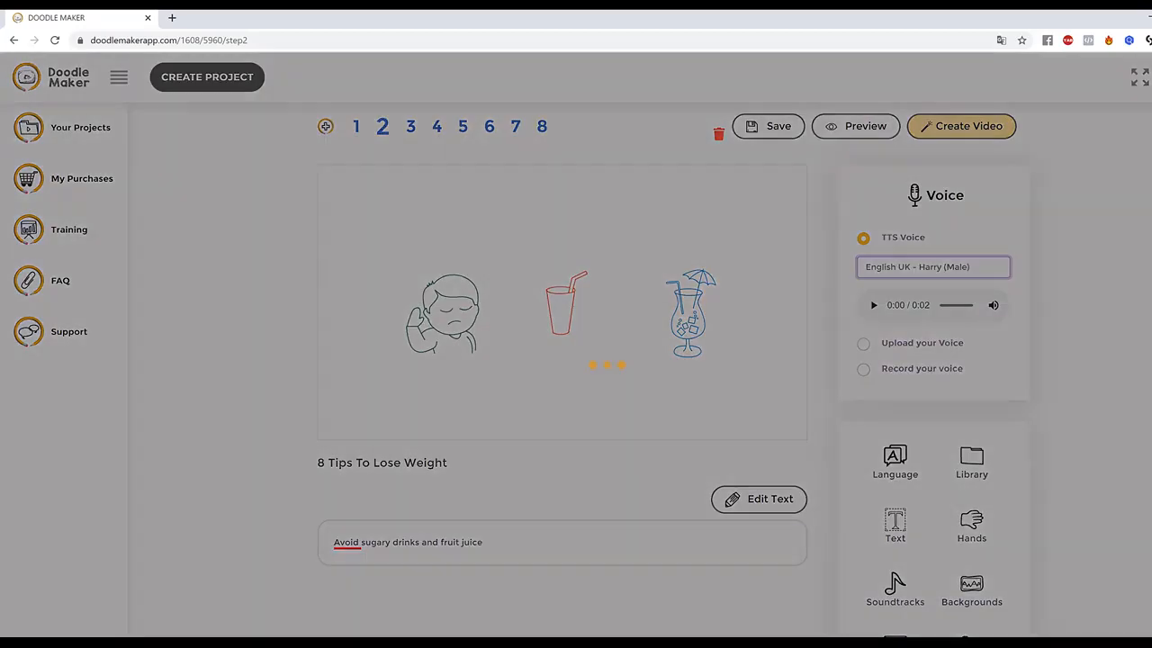
pyautogui.click(970, 420)
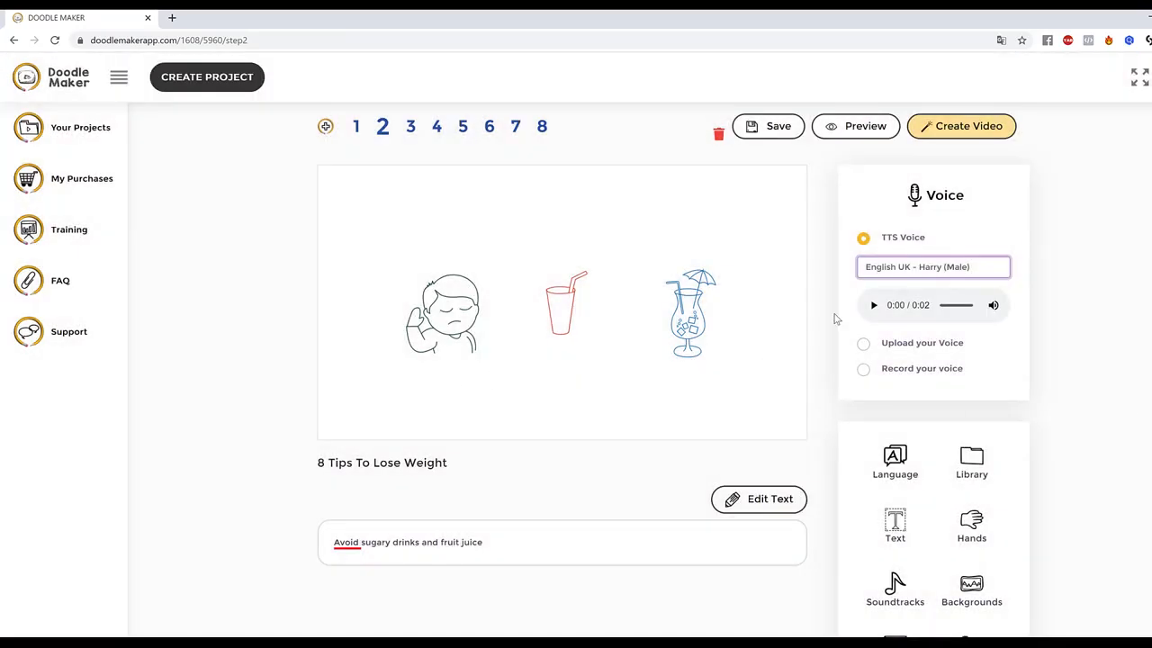
pyautogui.click(456, 291)
pyautogui.moveTo(503, 358); pyautogui.dragTo(508, 362)
# Step: Look through slides 4, 6 and 5, and on slide 4 enlarge the serving-dish icon and shift it slightly up and left
pyautogui.click(436, 127)
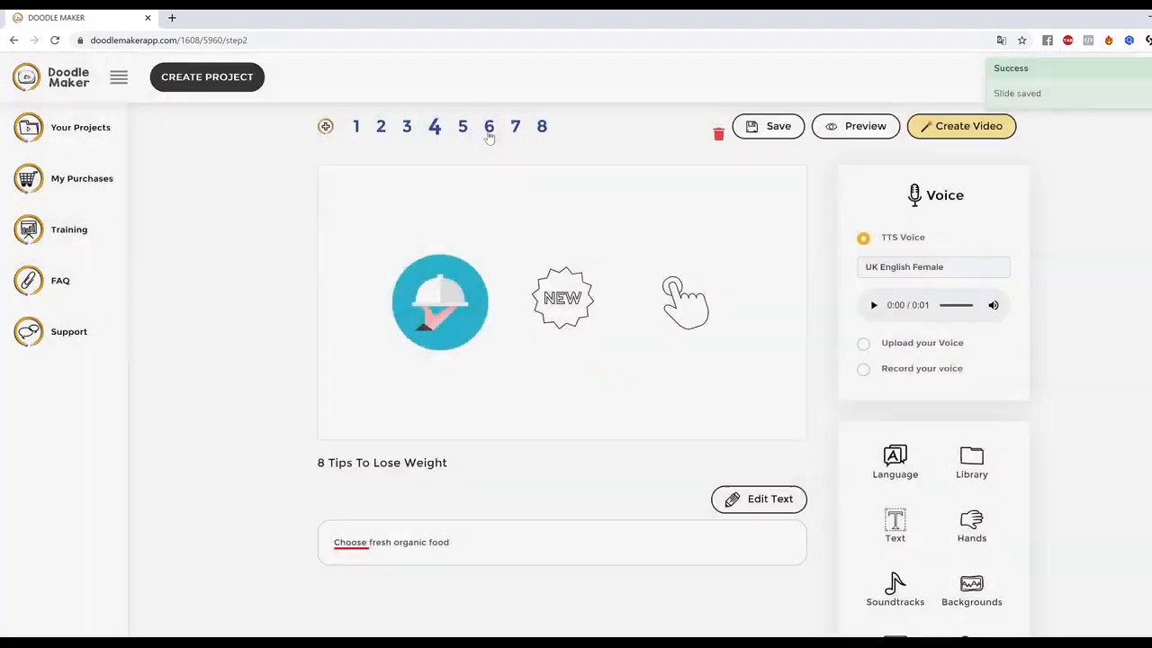
pyautogui.click(487, 129)
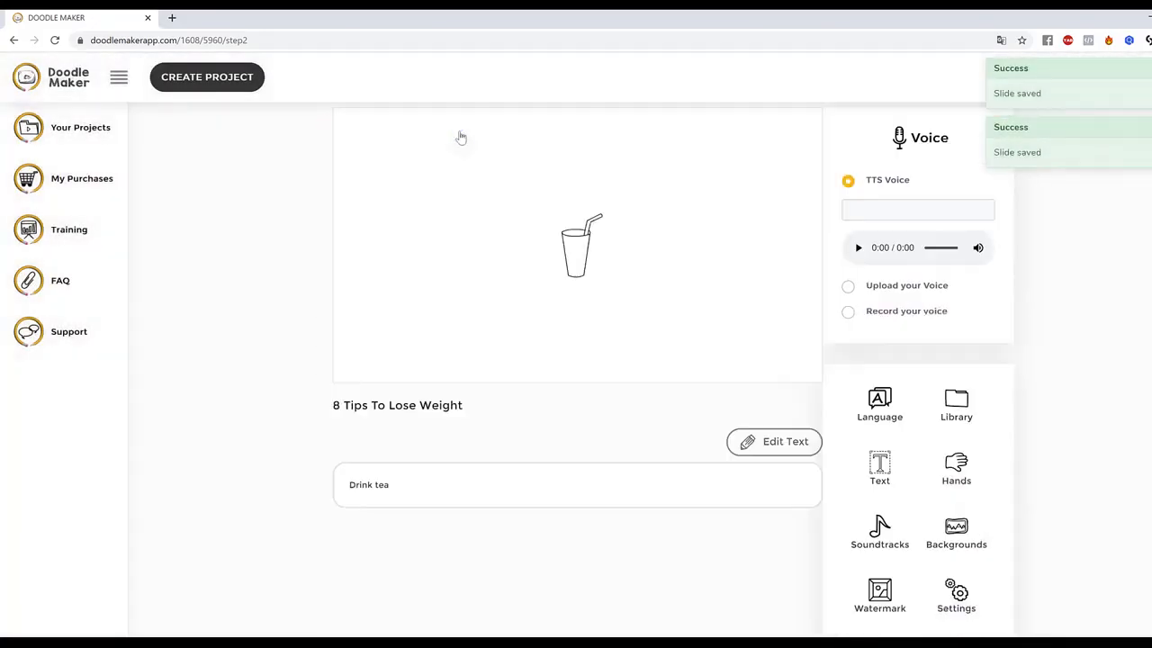
pyautogui.click(458, 130)
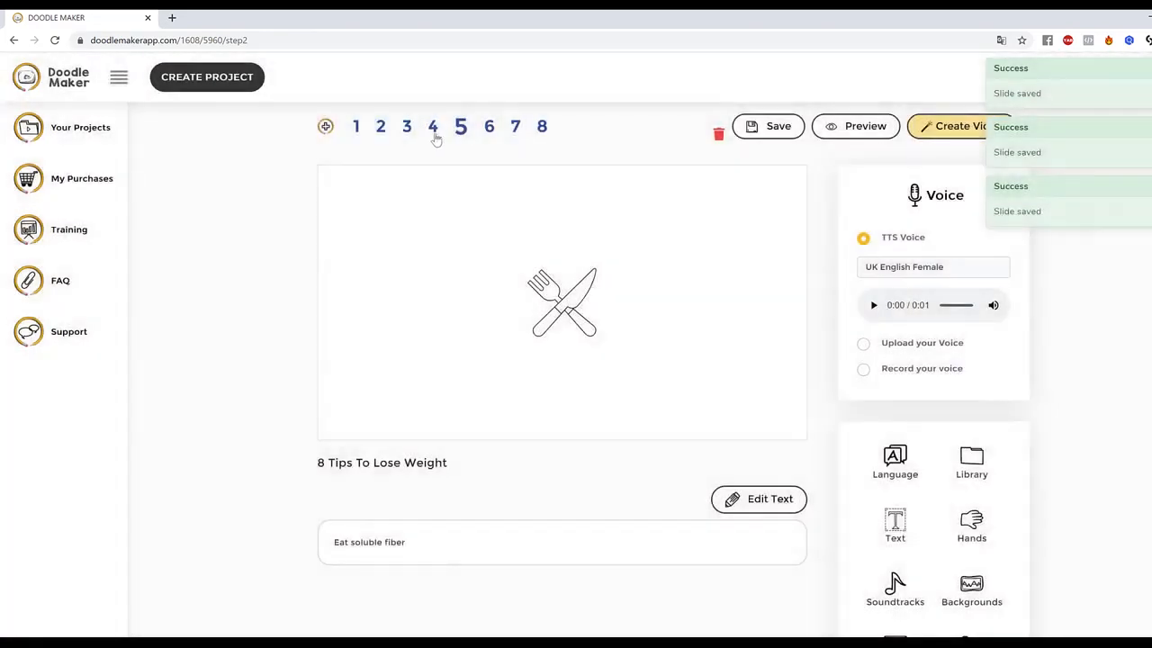
pyautogui.click(434, 127)
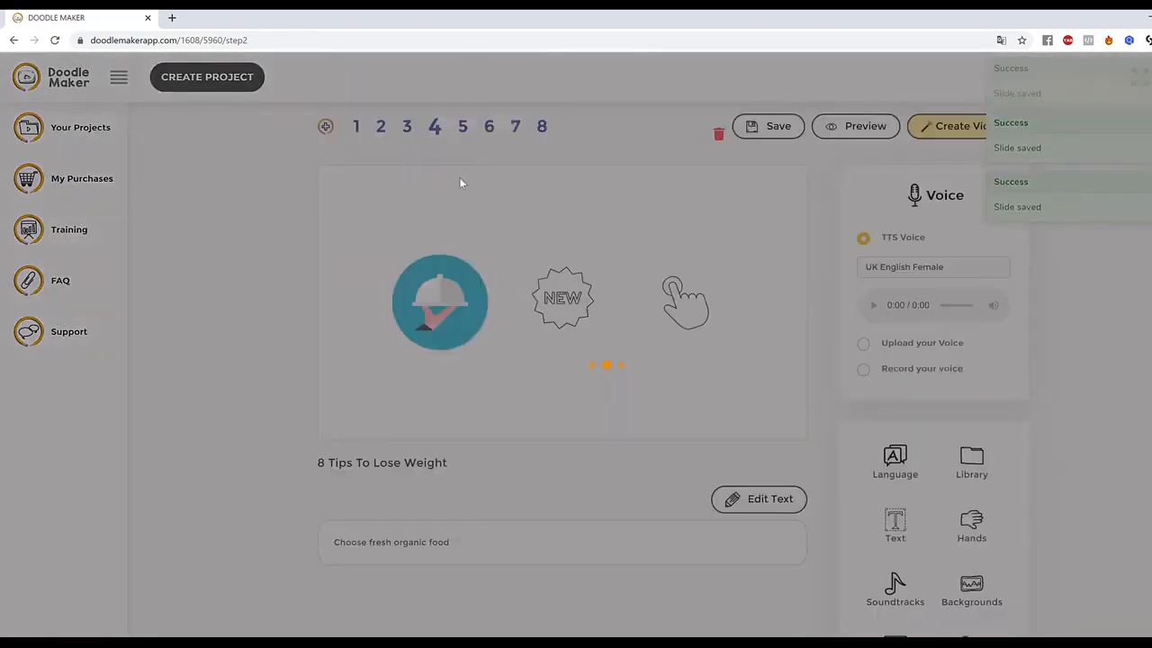
pyautogui.click(450, 320)
pyautogui.moveTo(491, 351); pyautogui.dragTo(504, 371)
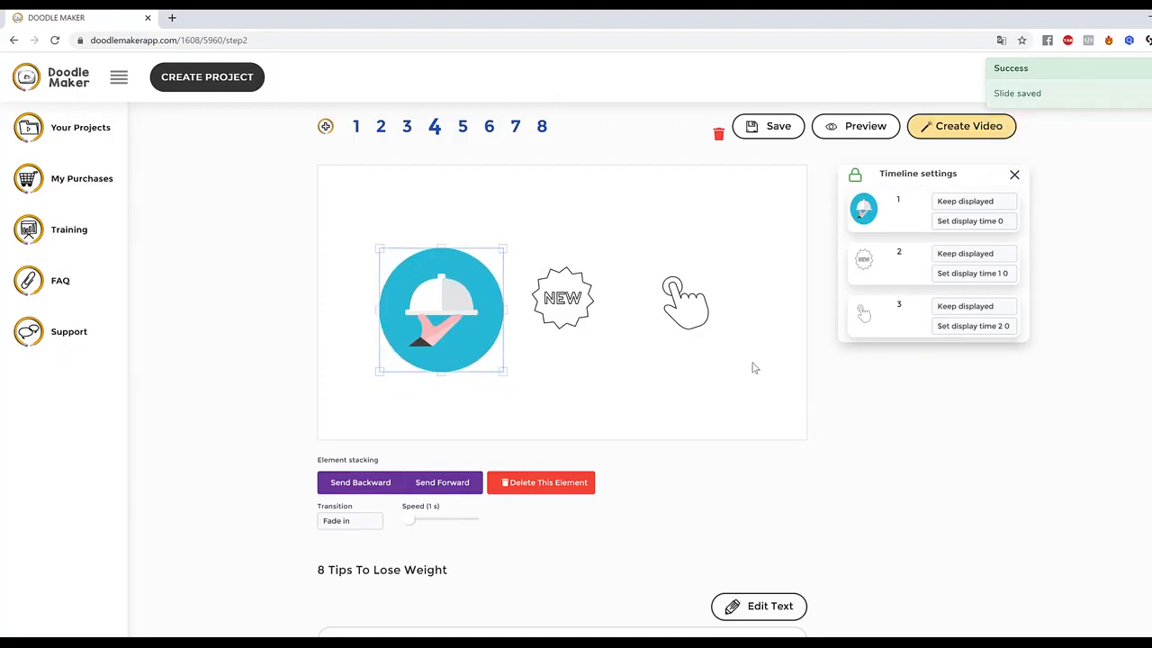
pyautogui.moveTo(441, 281); pyautogui.dragTo(431, 271)
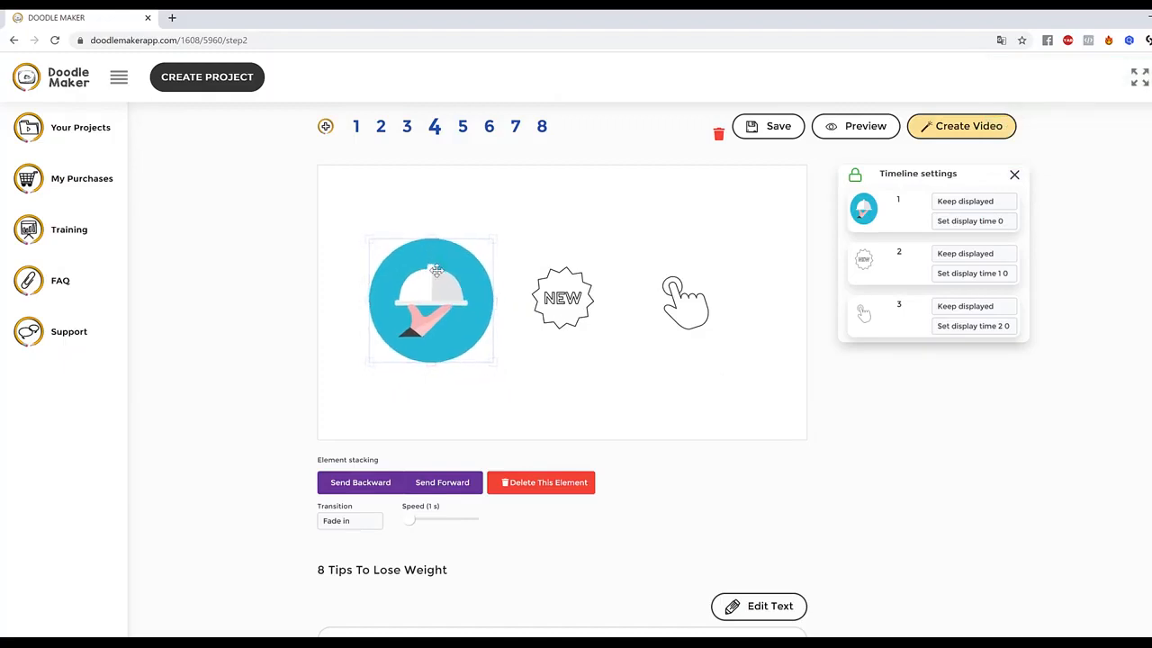
pyautogui.scroll(1, 774, 465)
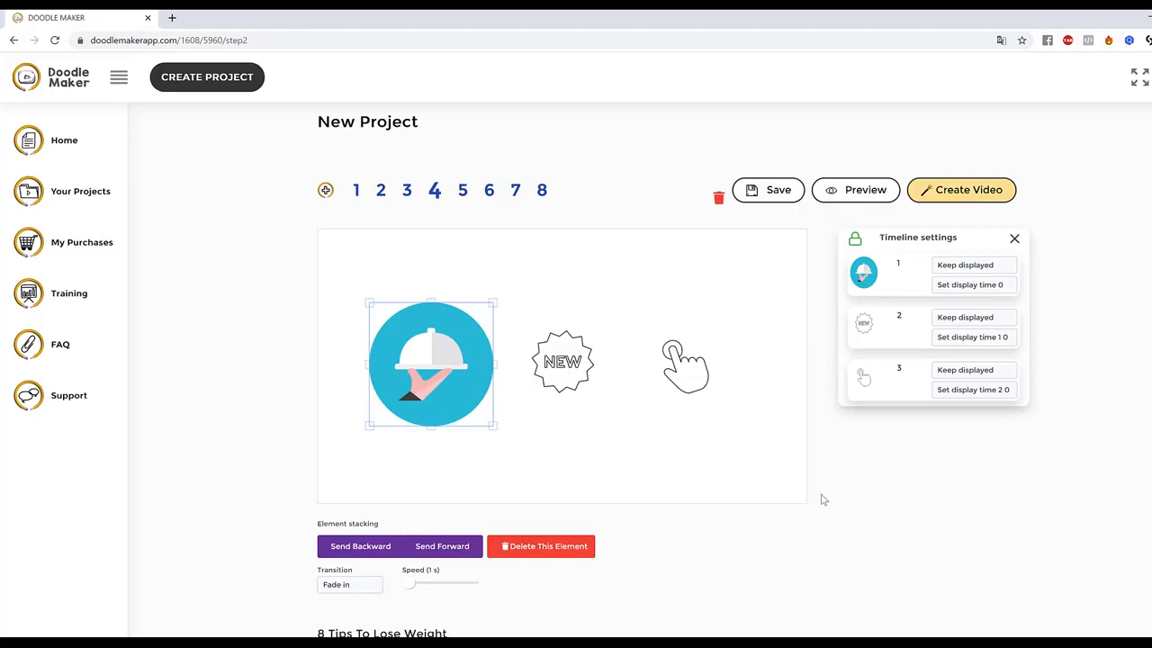
# Step: Examine the editing options of slide 4's NEW badge and the image sources and uploads in the Library
pyautogui.click(585, 325)
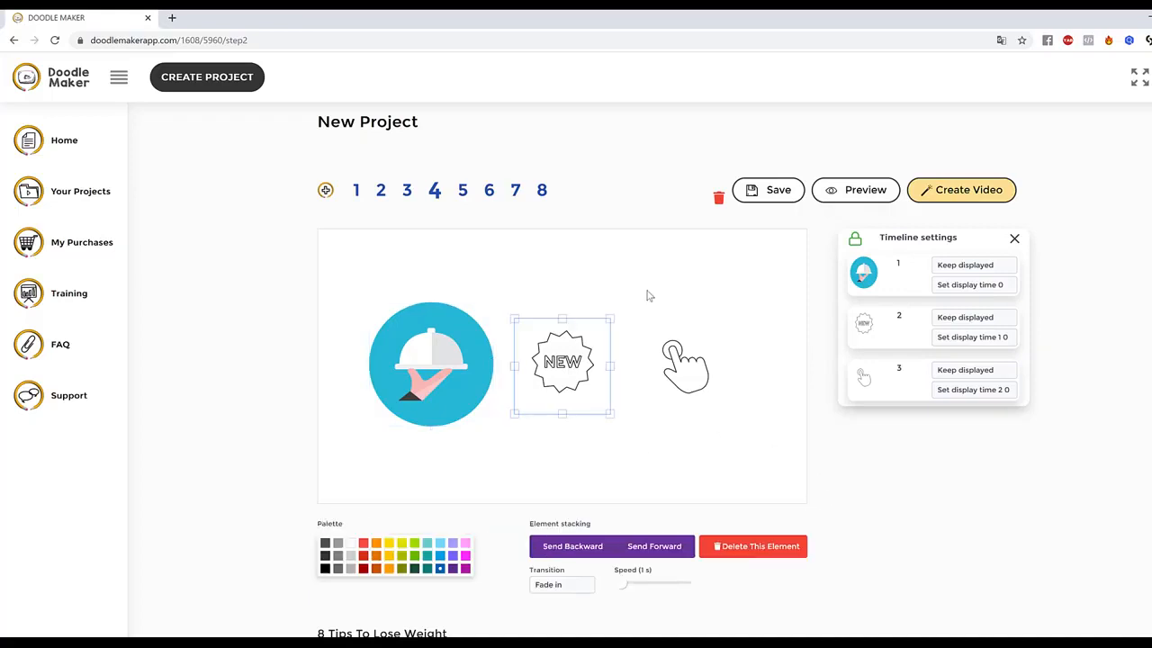
pyautogui.click(652, 296)
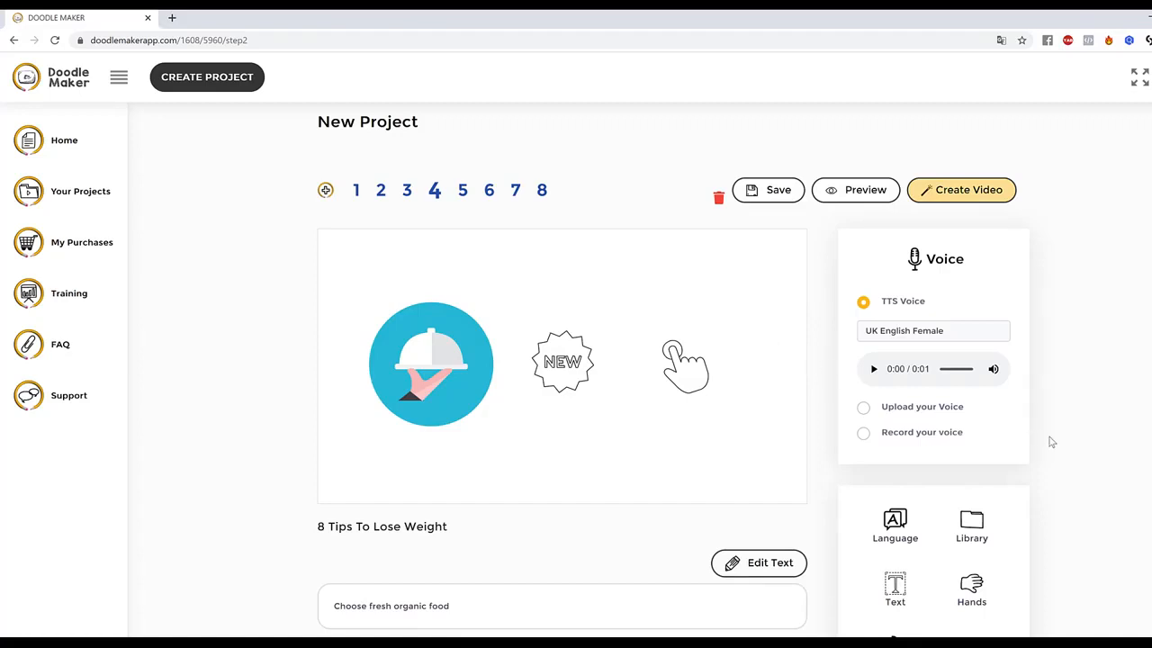
pyautogui.scroll(-1, 1052, 442)
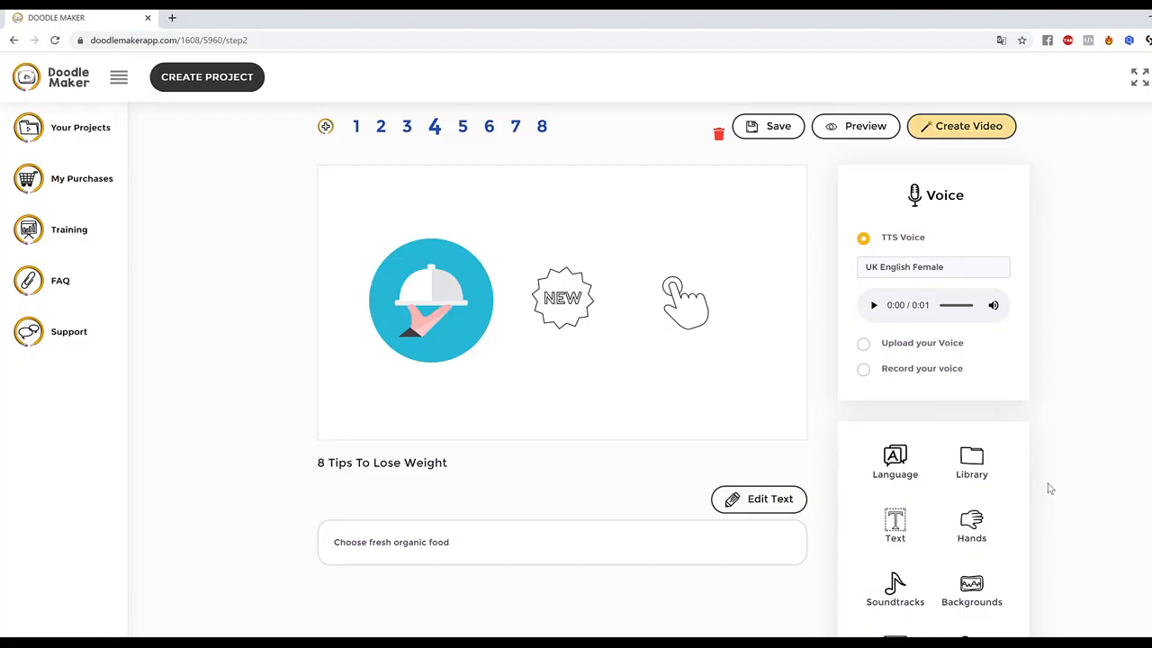
pyautogui.click(978, 461)
pyautogui.scroll(-2, 1111, 366)
pyautogui.scroll(2, 1113, 367)
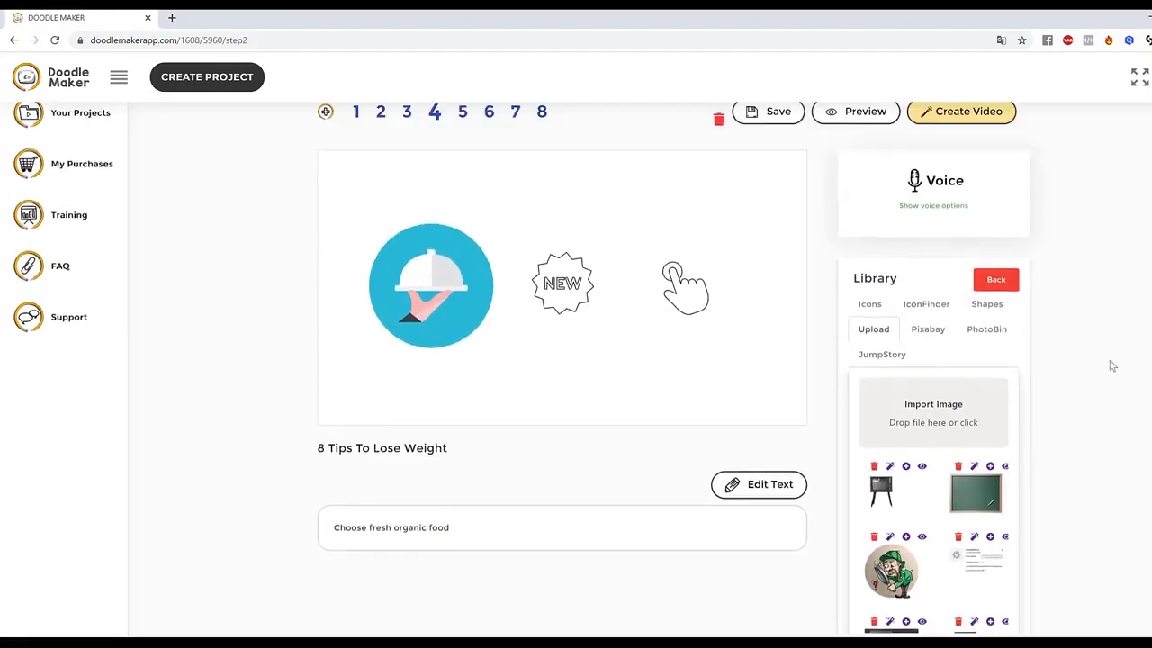
pyautogui.scroll(1, 1112, 366)
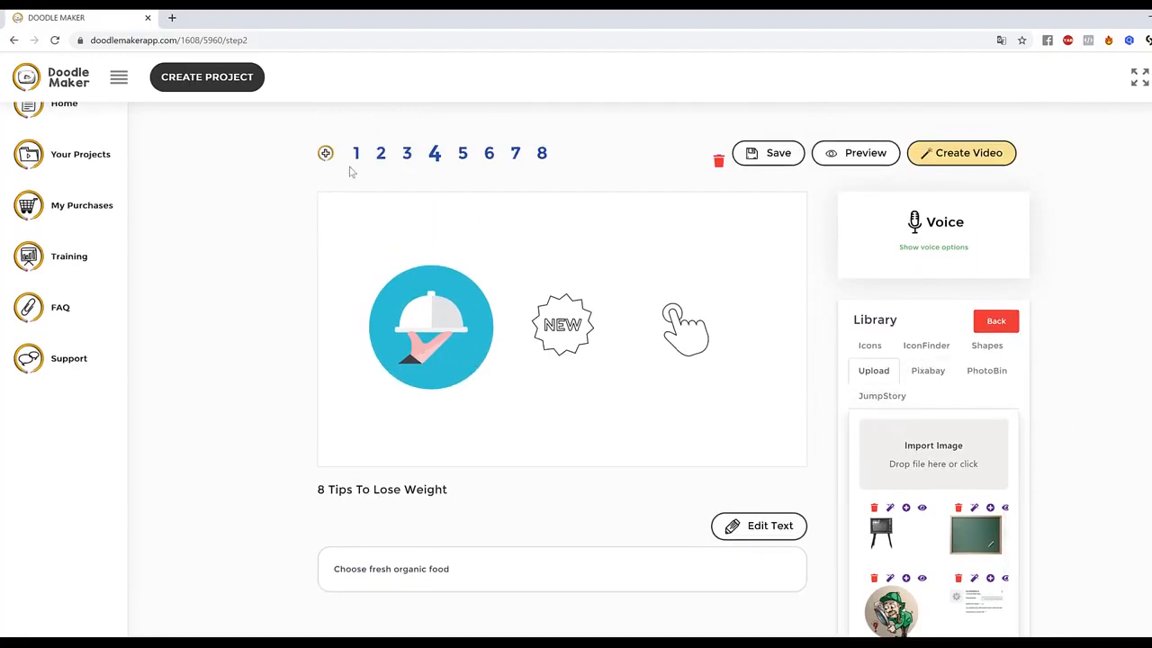
# Step: Return to slide 2 and review the refusing boy's settings, the script text and the voice options
pyautogui.click(382, 155)
pyautogui.click(437, 324)
pyautogui.scroll(-3, 515, 454)
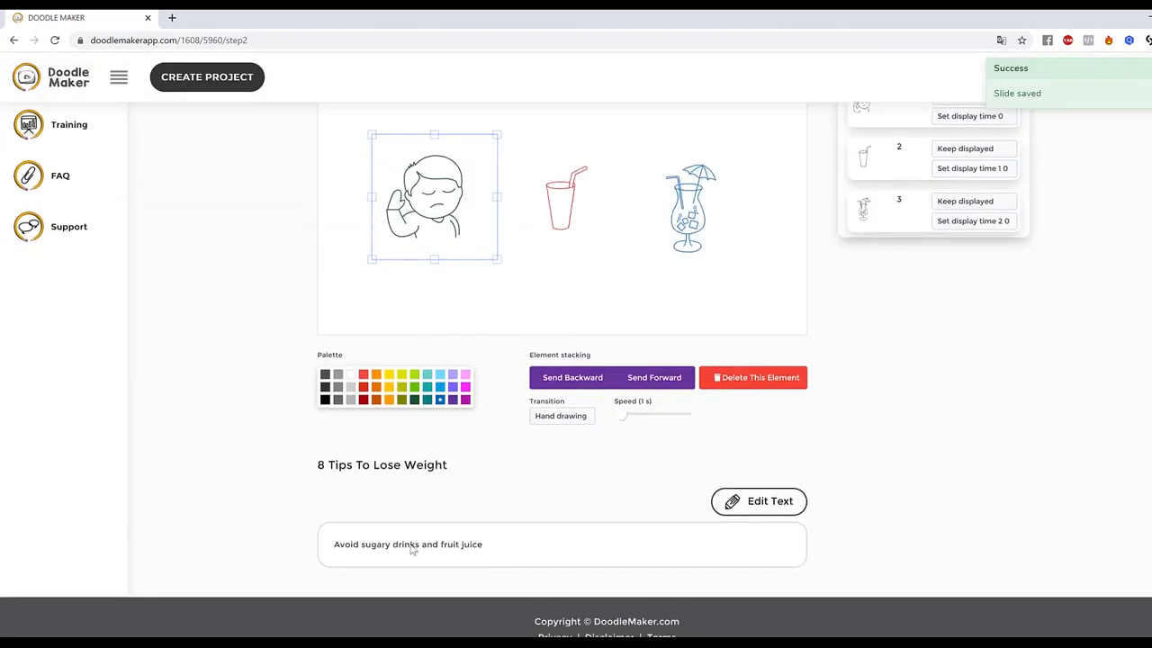
pyautogui.scroll(4, 570, 502)
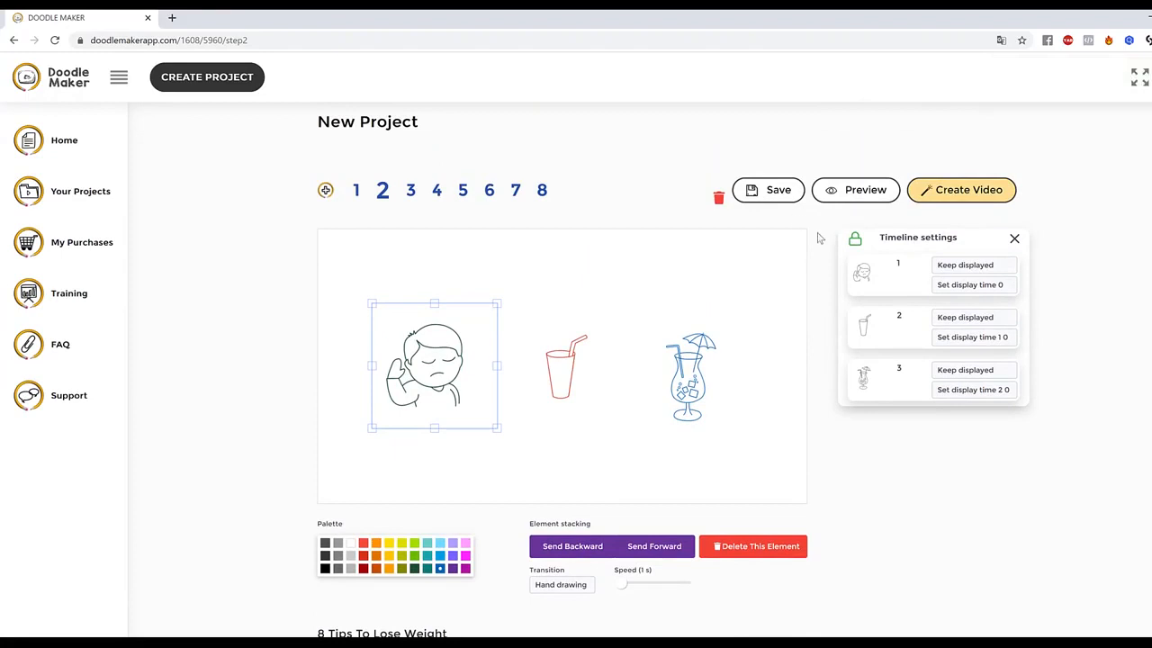
pyautogui.click(789, 393)
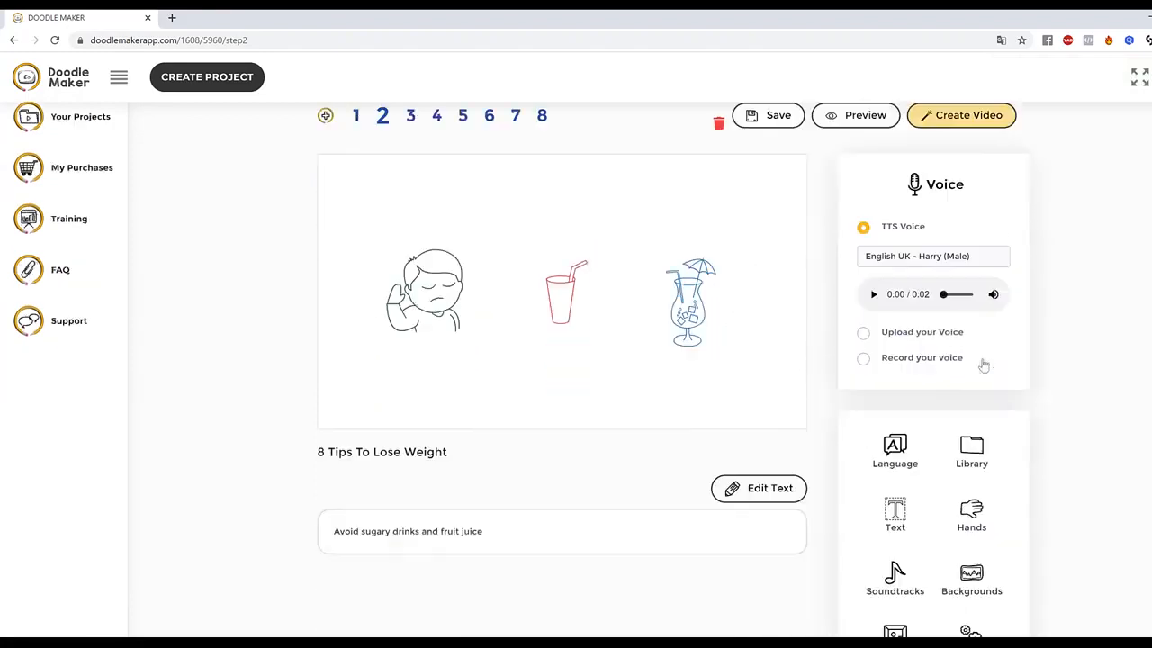
# Step: Search the JumpStory image library for "fruit juice" and add the orange juice carton-and-glass image to slide 2
pyautogui.scroll(-2, 970, 378)
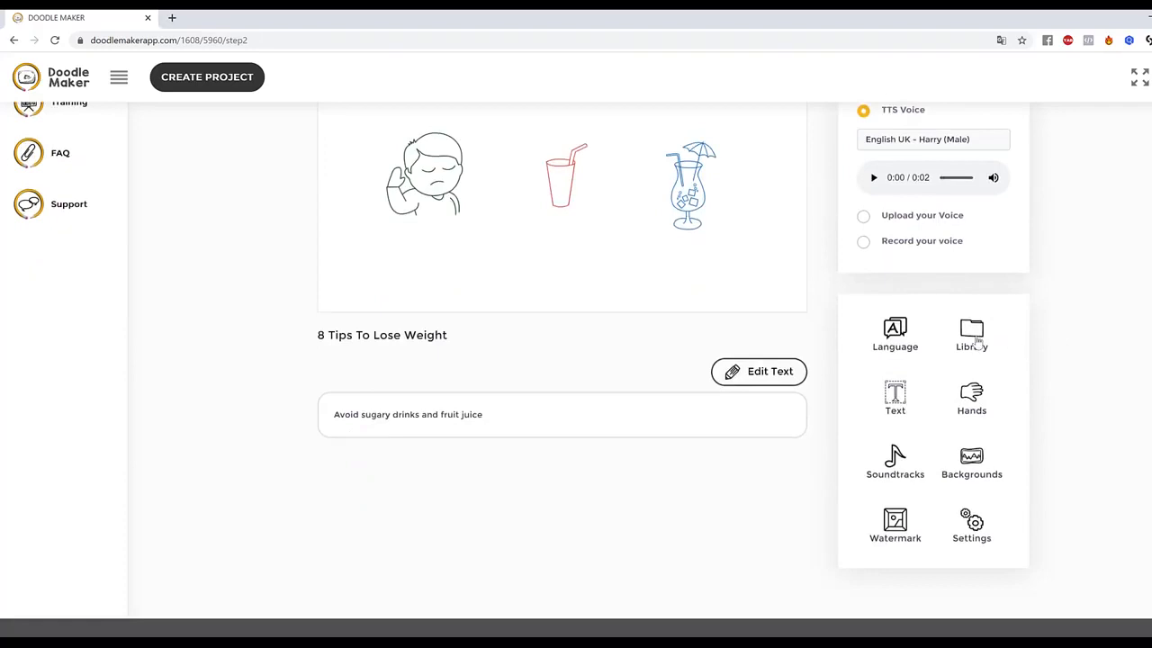
pyautogui.click(974, 339)
pyautogui.click(900, 270)
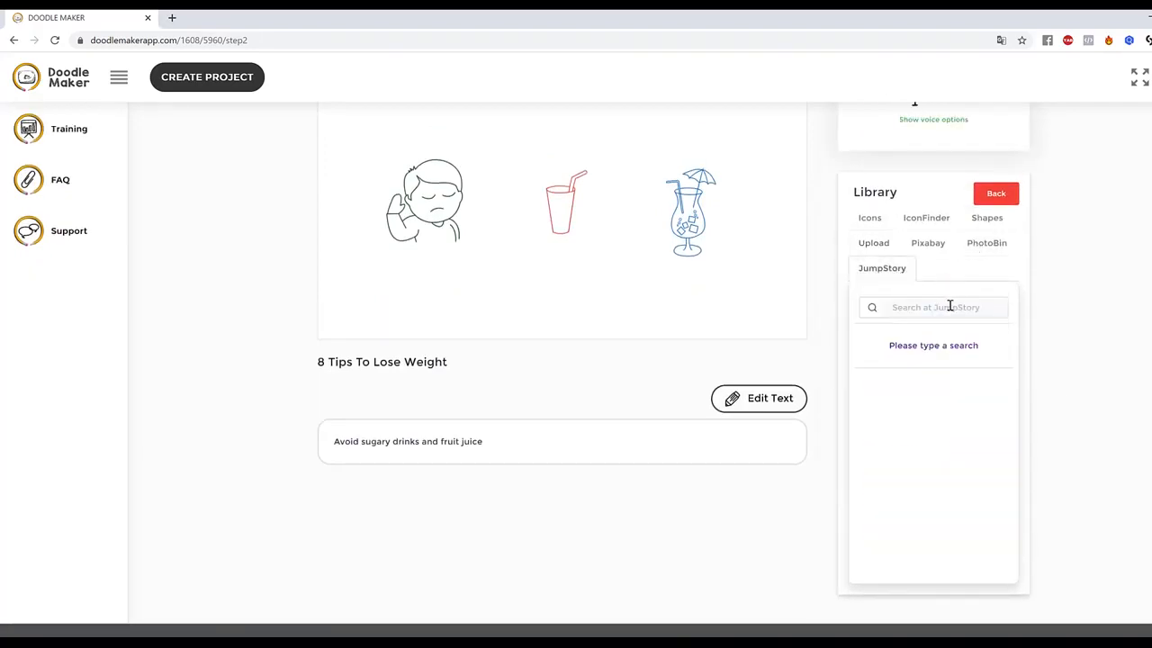
pyautogui.click(949, 306)
pyautogui.write('fruit juice')
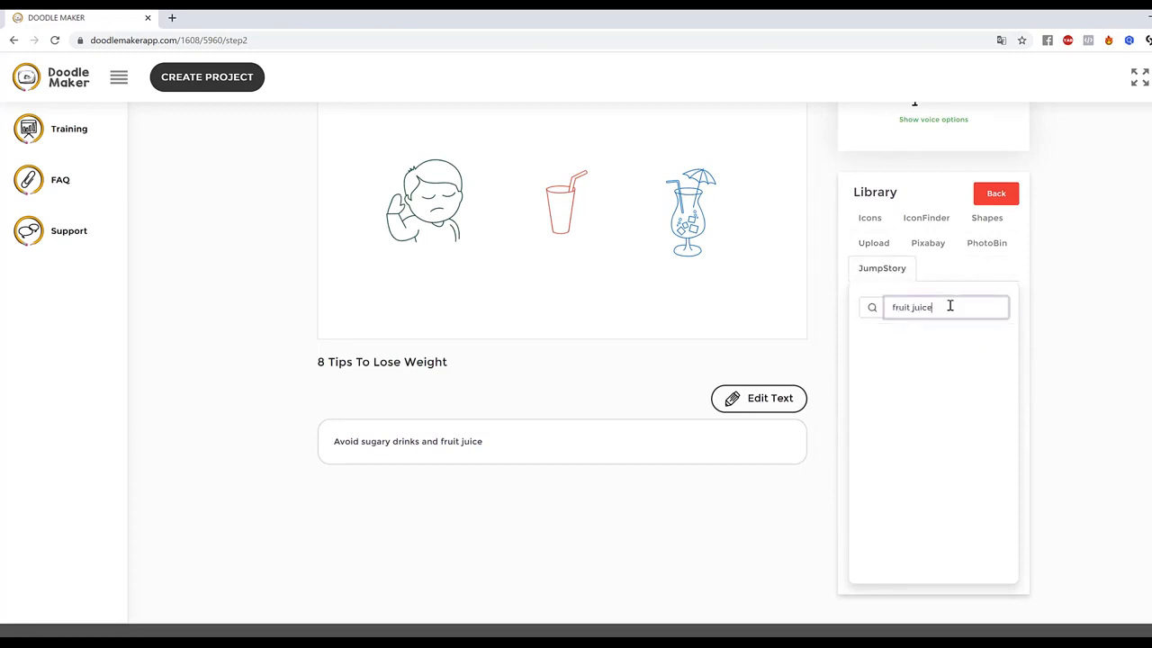
pyautogui.press('Return')
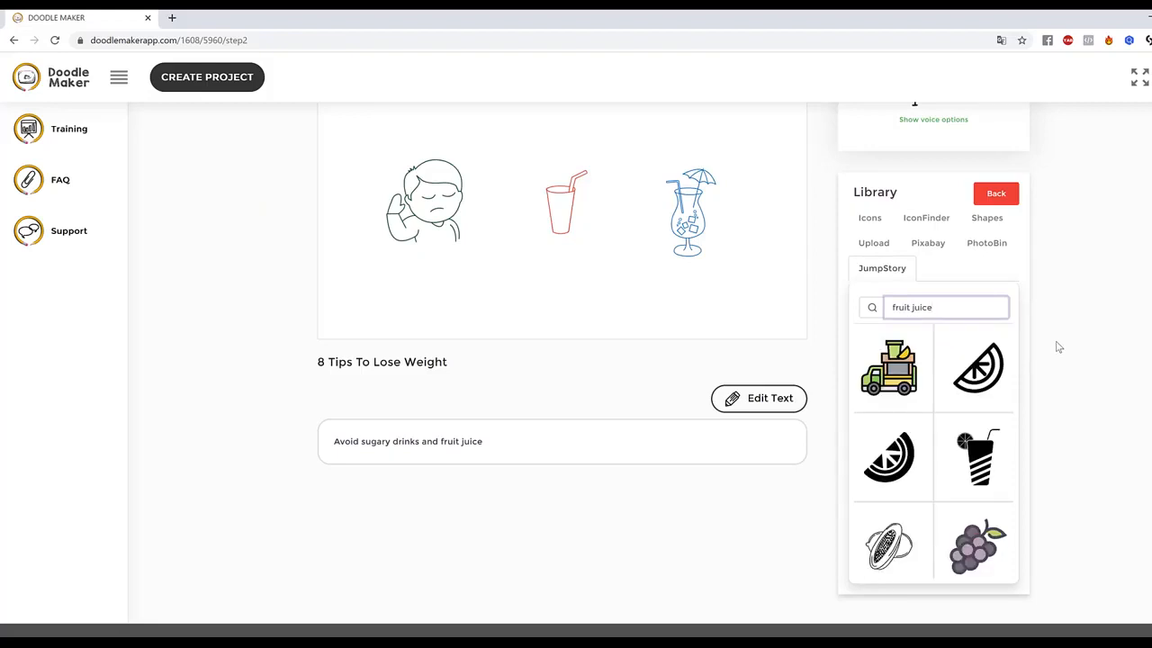
pyautogui.scroll(-5, 995, 410)
pyautogui.scroll(-6, 994, 410)
pyautogui.scroll(2, 994, 409)
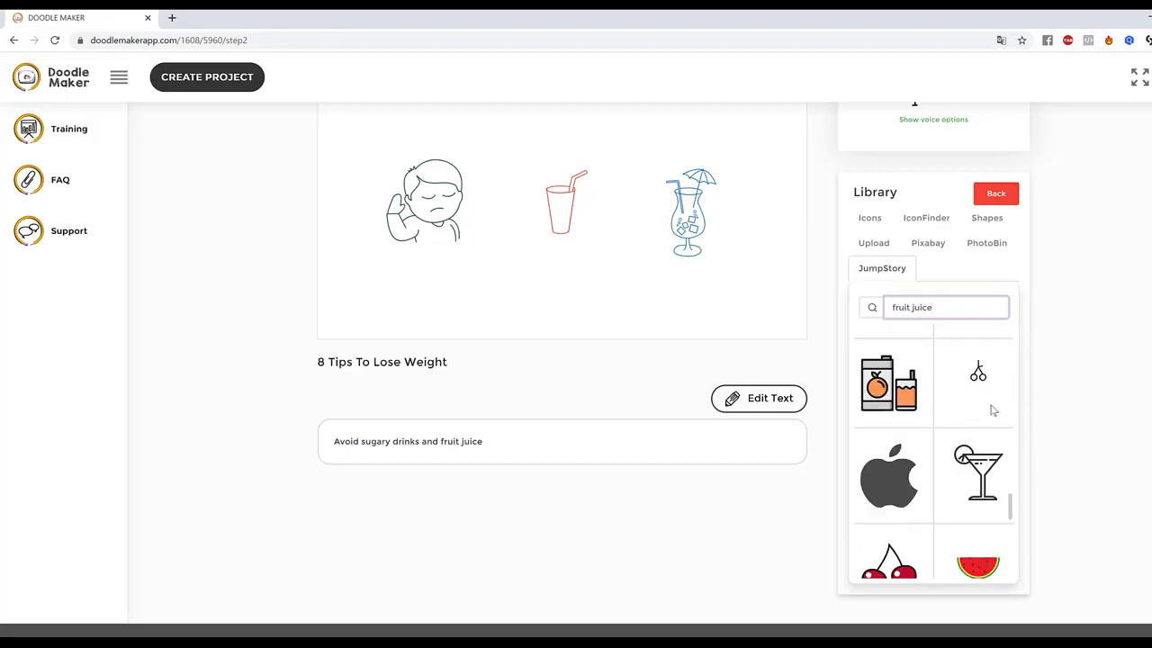
pyautogui.click(898, 398)
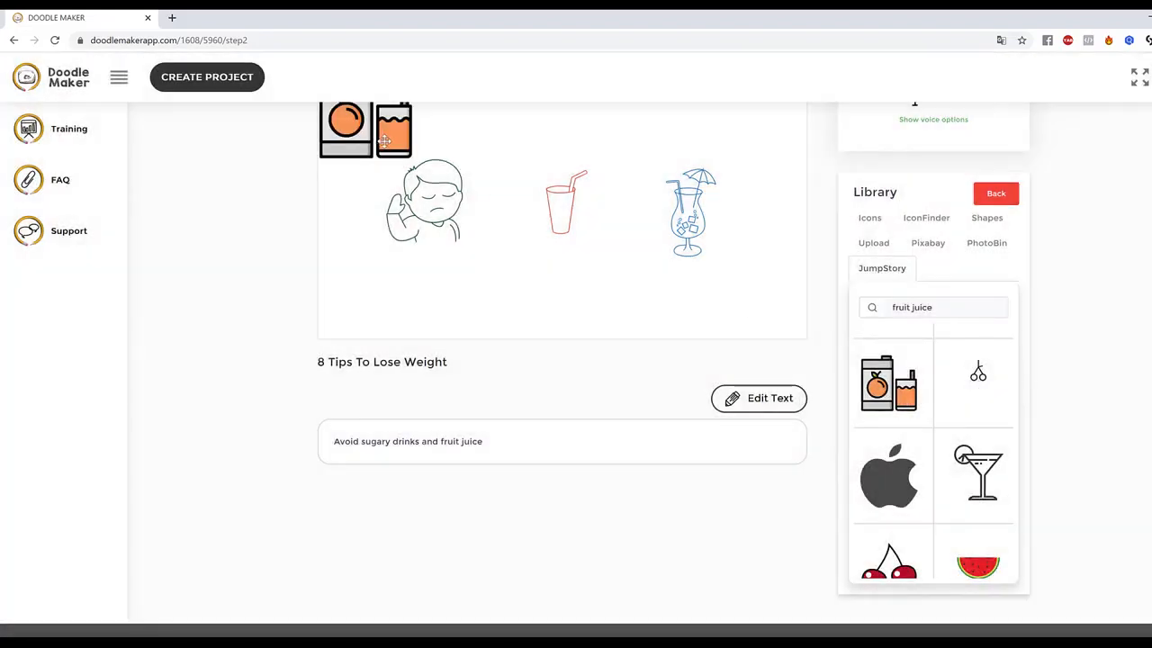
# Step: Delete the red drinking glass from slide 2 and put the orange juice image in its place between the boy and the cocktail
pyautogui.moveTo(536, 286); pyautogui.dragTo(530, 276)
pyautogui.moveTo(544, 223); pyautogui.dragTo(625, 252)
pyautogui.click(581, 190)
pyautogui.moveTo(581, 189); pyautogui.dragTo(592, 162)
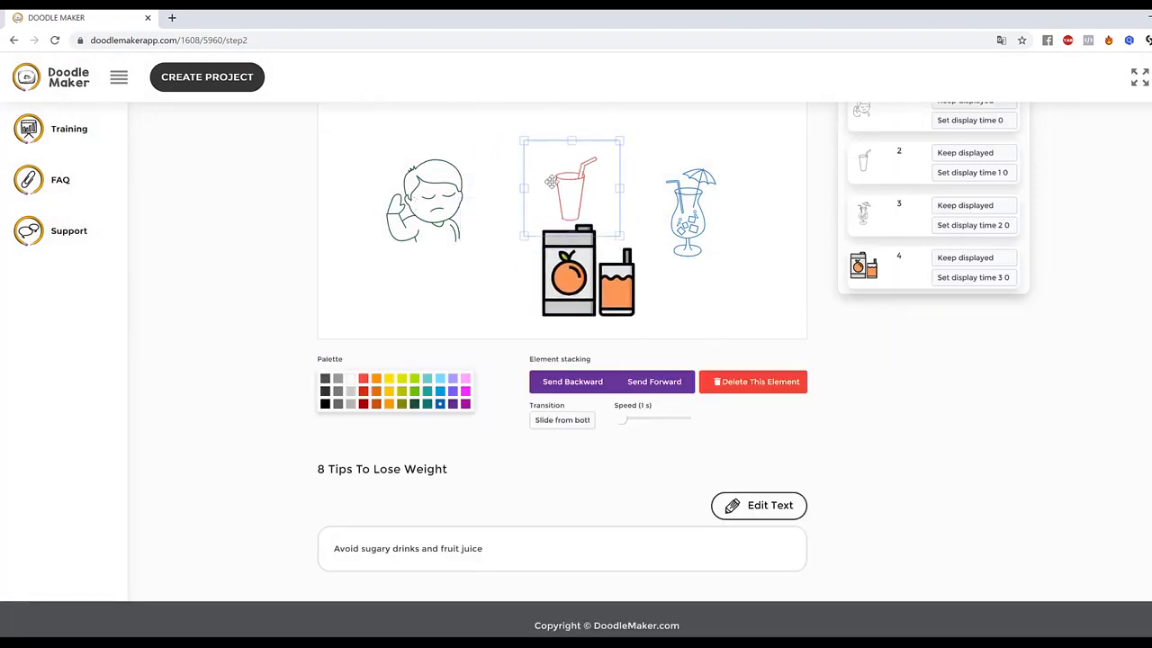
pyautogui.click(771, 385)
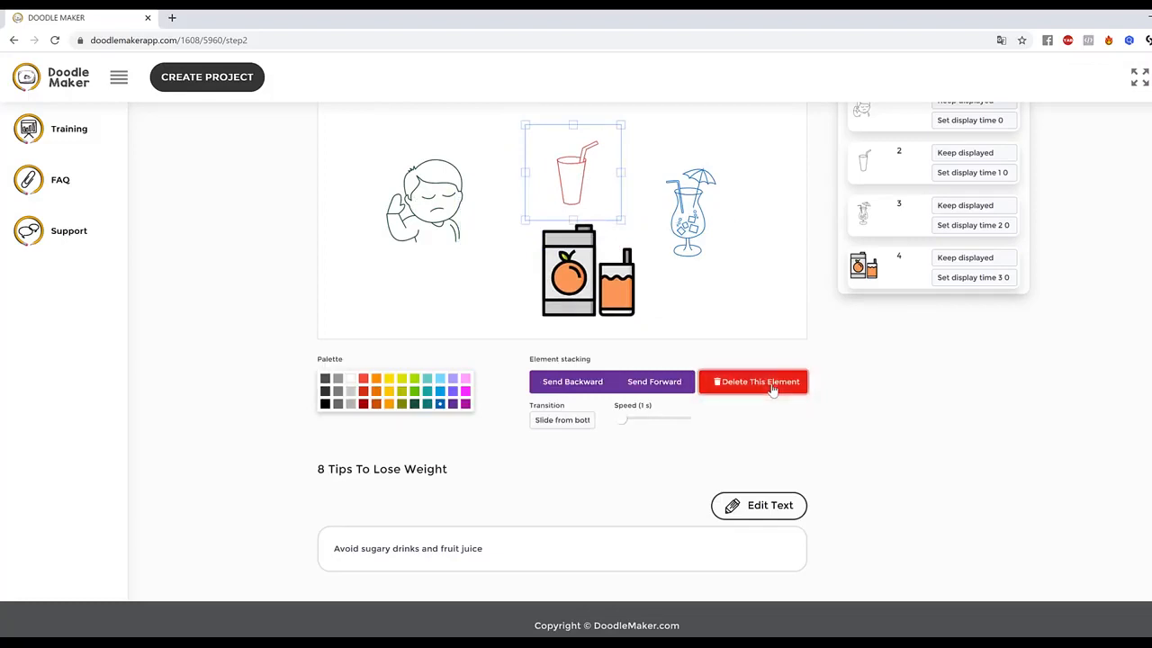
pyautogui.moveTo(576, 265); pyautogui.dragTo(550, 202)
# Step: Set the orange juice image's transition to Hand drawing and enlarge the image slightly
pyautogui.click(362, 418)
pyautogui.click(368, 470)
pyautogui.click(356, 420)
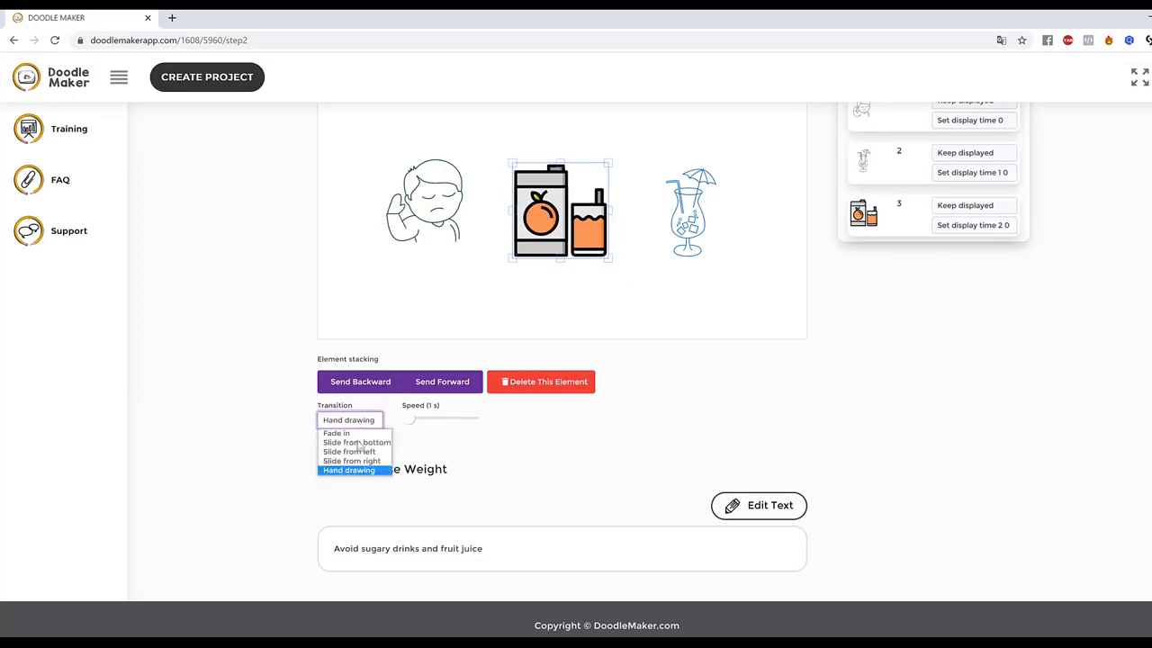
pyautogui.click(360, 471)
pyautogui.moveTo(566, 210); pyautogui.dragTo(553, 199)
pyautogui.moveTo(592, 247); pyautogui.dragTo(623, 270)
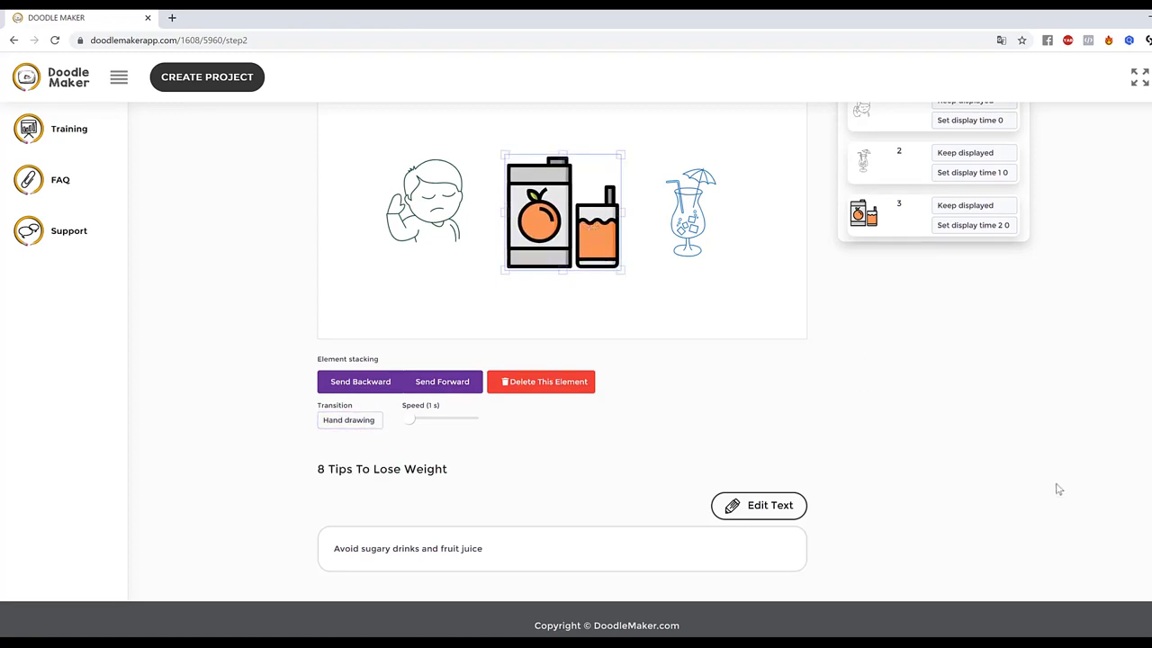
pyautogui.click(720, 313)
# Step: Preview slide 2 and nudge the orange juice image slightly towards the boy
pyautogui.scroll(2, 820, 220)
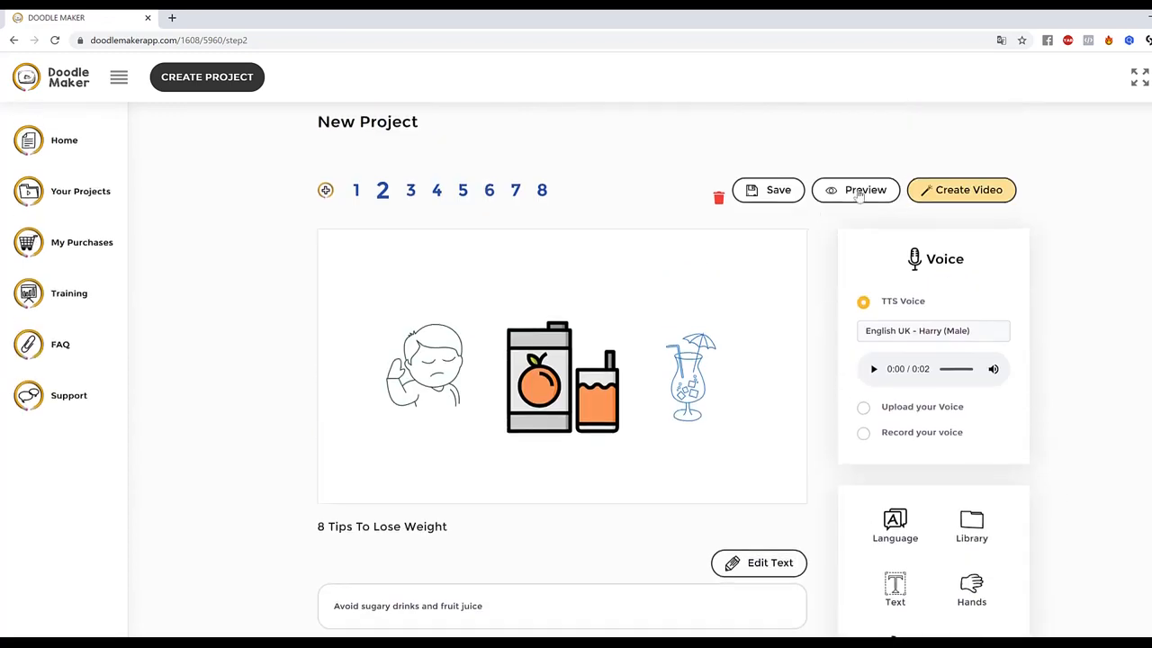
pyautogui.click(859, 192)
pyautogui.click(536, 342)
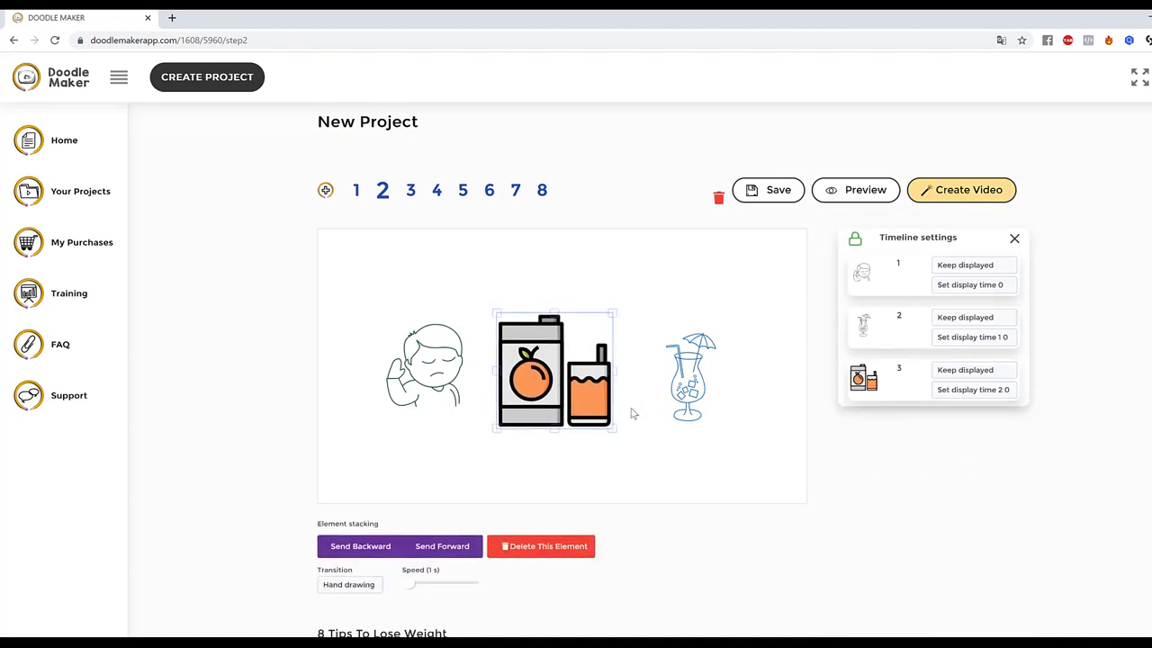
# Step: Open slide 8 and move its fork-and-knife icon slightly up and left
pyautogui.click(541, 192)
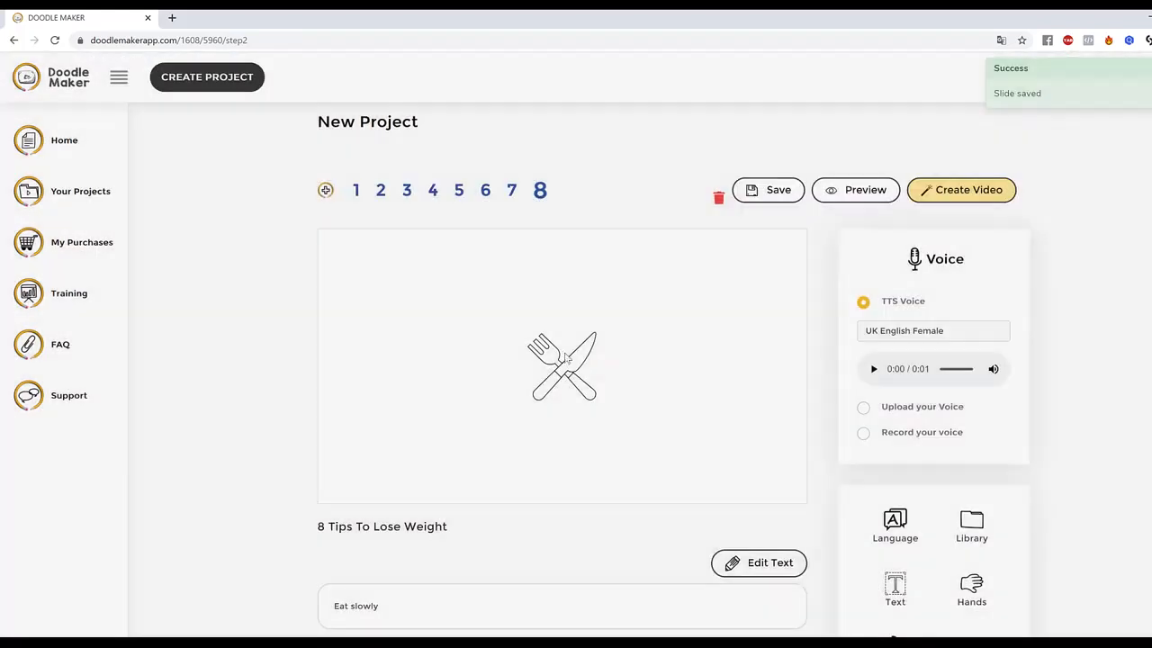
pyautogui.click(581, 370)
pyautogui.moveTo(568, 364)
pyautogui.mouseDown()
pyautogui.moveTo(553, 359)
pyautogui.moveTo(565, 358)
pyautogui.mouseUp()
# Step: Replace slide 8's text "Eat slowly" with "Visit Our Website Today..." and rebuild the scene from it
pyautogui.scroll(-3, 755, 395)
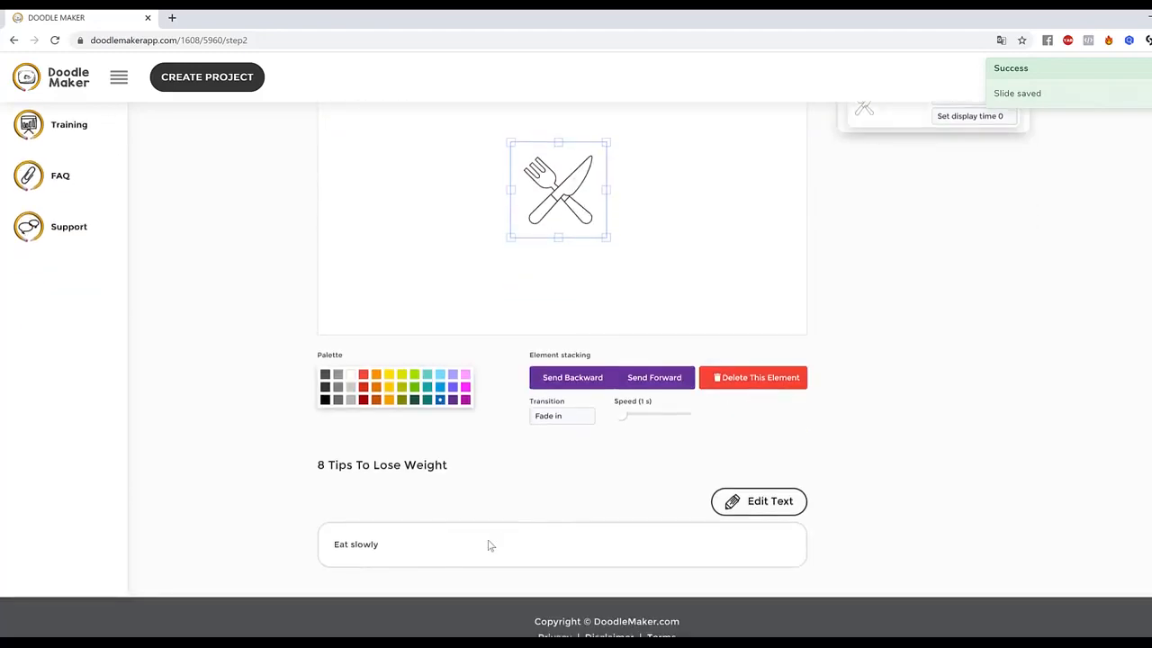
pyautogui.click(774, 502)
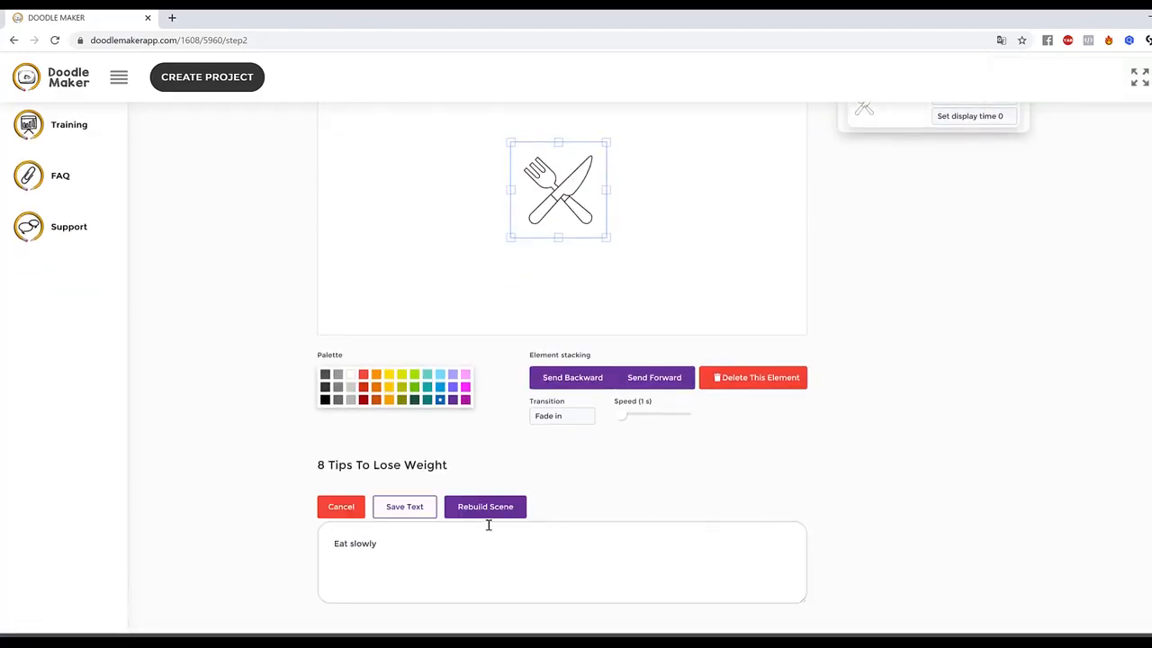
pyautogui.moveTo(404, 561); pyautogui.dragTo(254, 538)
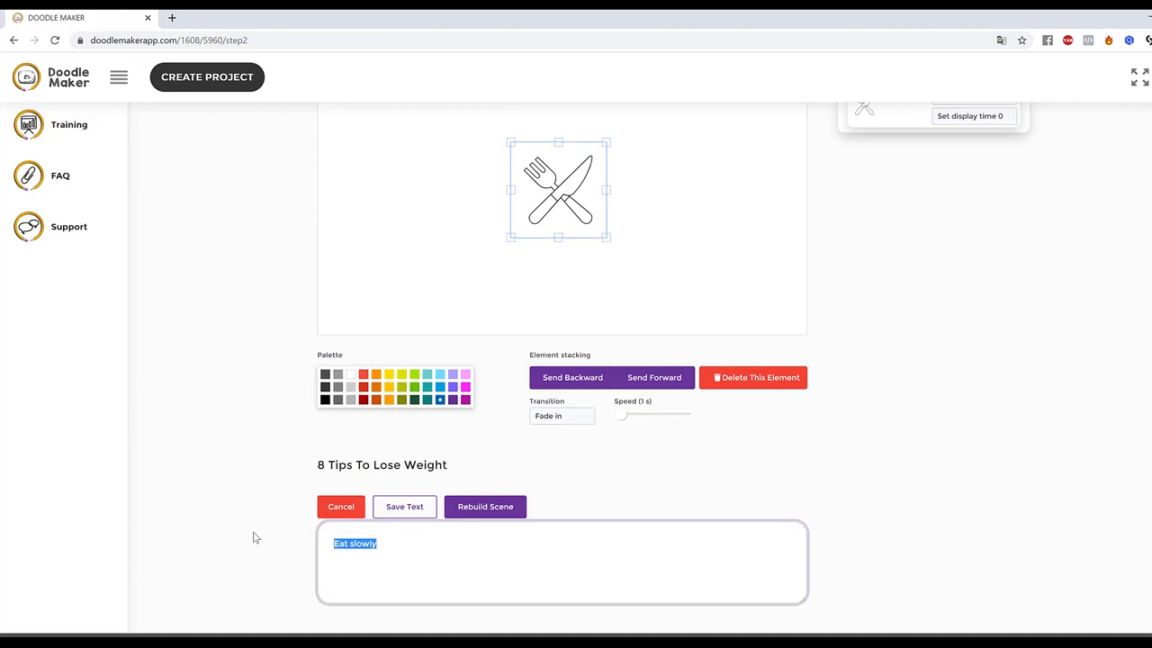
pyautogui.write('c')
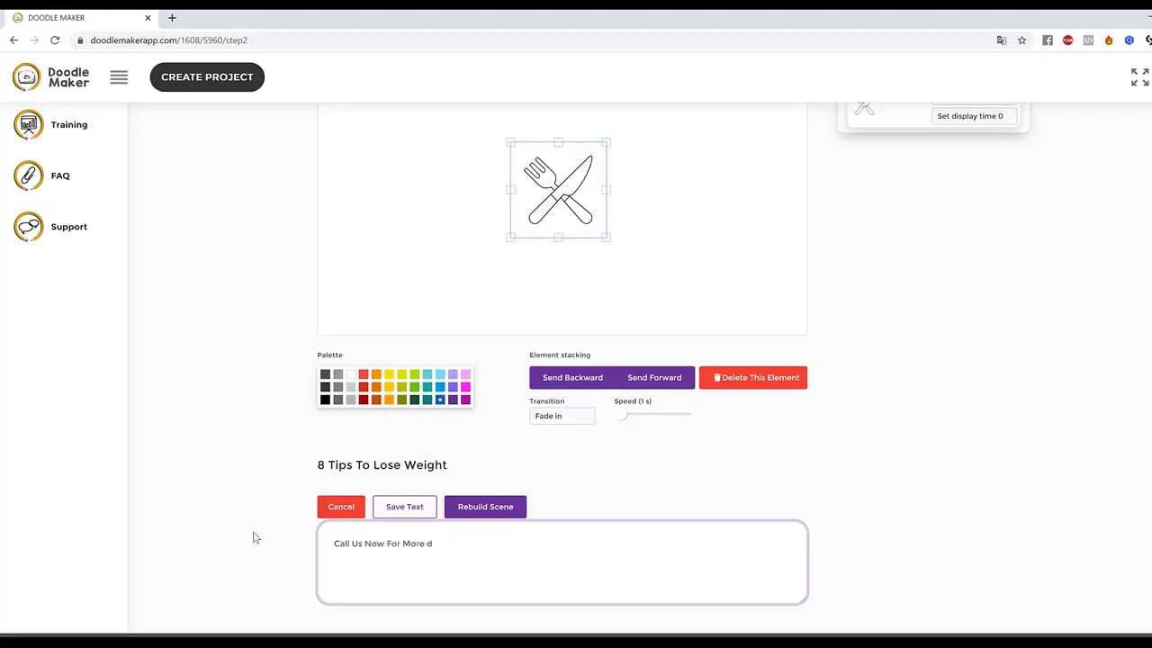
pyautogui.press('BackSpace')
pyautogui.press('BackSpace')
pyautogui.press('BackSpace')
pyautogui.press('BackSpace')
pyautogui.press('BackSpace')
pyautogui.press('BackSpace')
pyautogui.press('BackSpace')
pyautogui.press('BackSpace')
pyautogui.press('BackSpace')
pyautogui.press('BackSpace')
pyautogui.press('BackSpace')
pyautogui.press('BackSpace')
pyautogui.press('BackSpace')
pyautogui.press('BackSpace')
pyautogui.press('BackSpace')
pyautogui.click(514, 509)
pyautogui.click(571, 439)
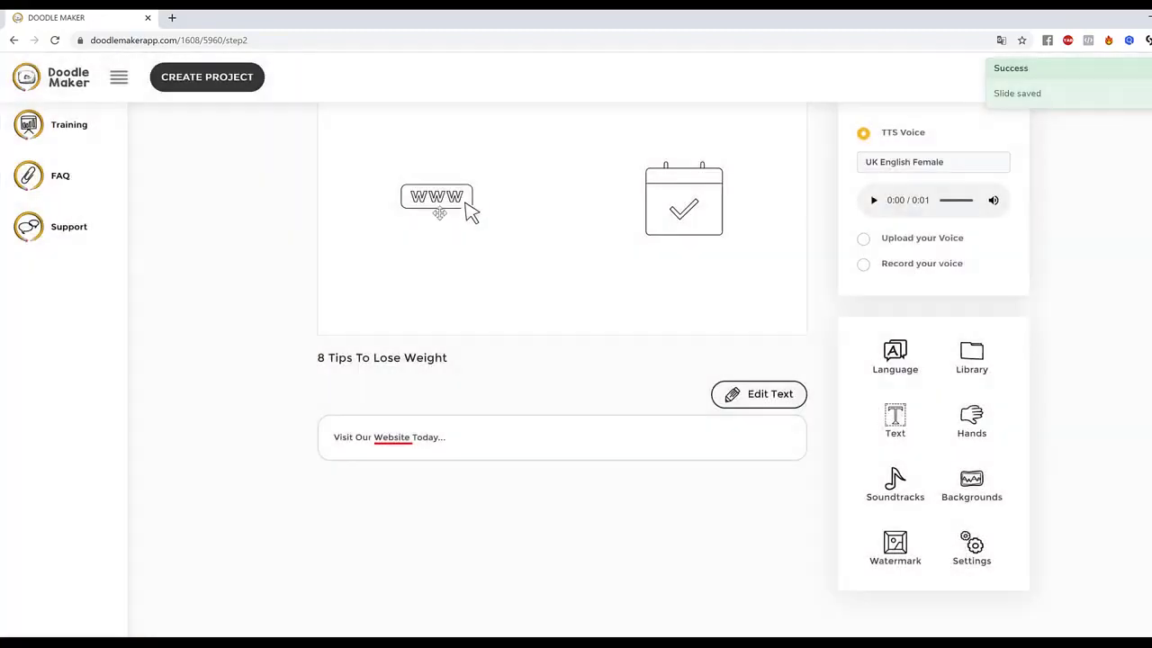
# Step: Recolour slide 8's WWW cursor icon dark blue
pyautogui.click(468, 229)
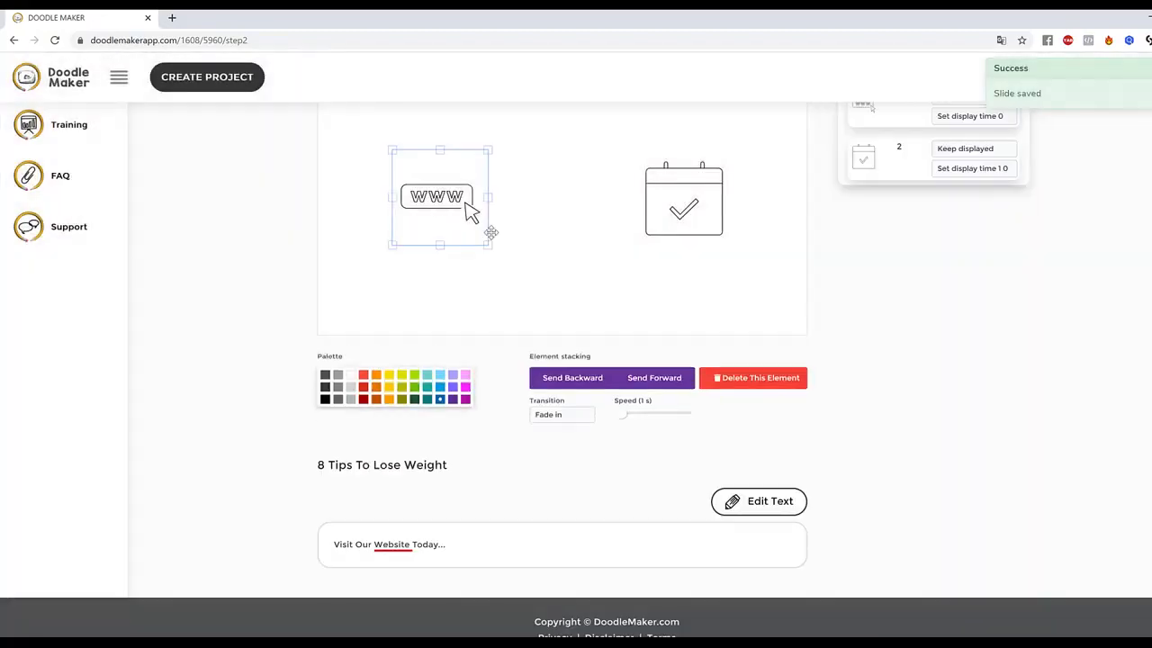
pyautogui.click(682, 194)
pyautogui.click(600, 212)
pyautogui.click(459, 205)
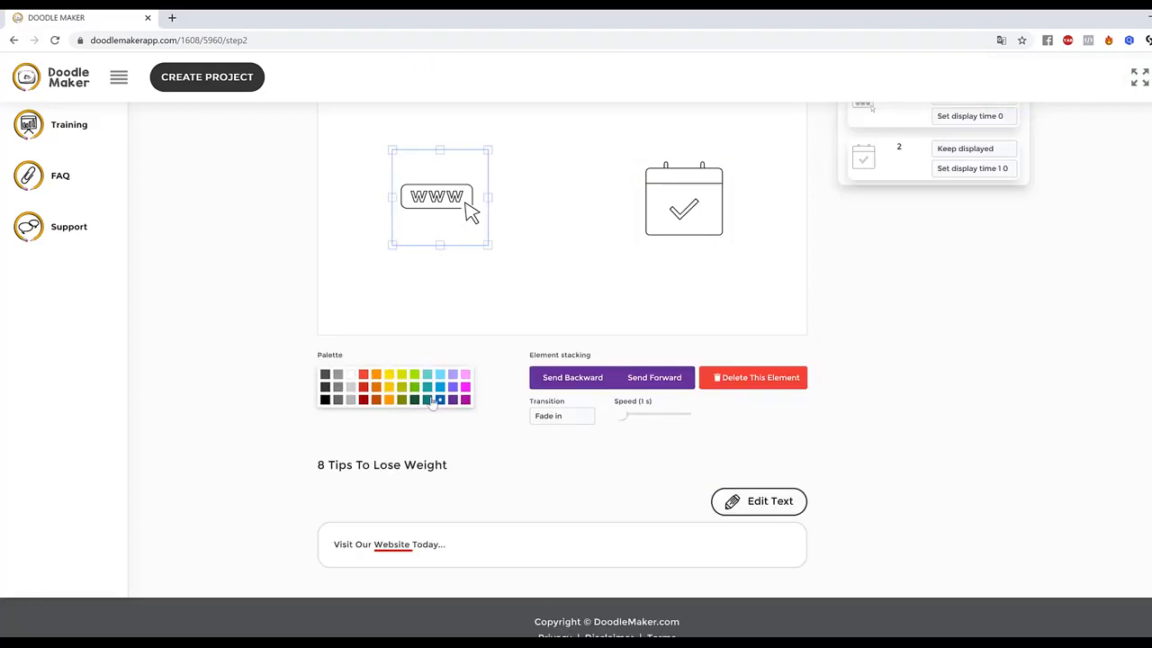
pyautogui.click(363, 387)
pyautogui.click(440, 402)
pyautogui.click(530, 249)
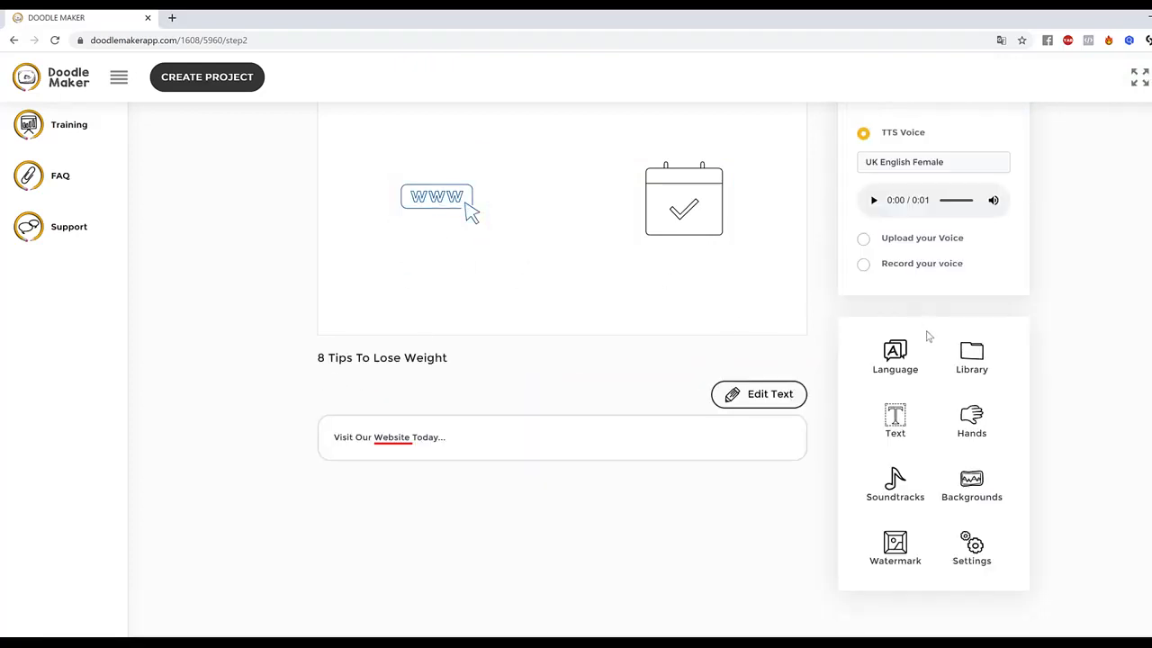
# Step: Search the JumpStory library for "website" and add the coloured browser-windows image to slide 8
pyautogui.click(971, 355)
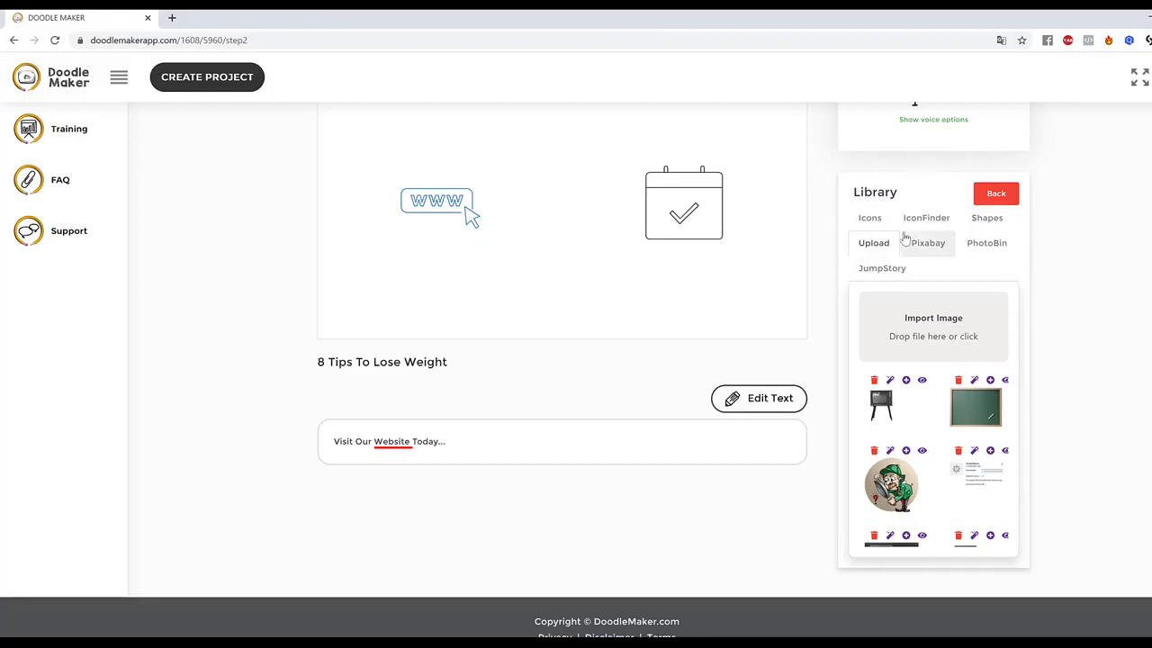
pyautogui.click(890, 268)
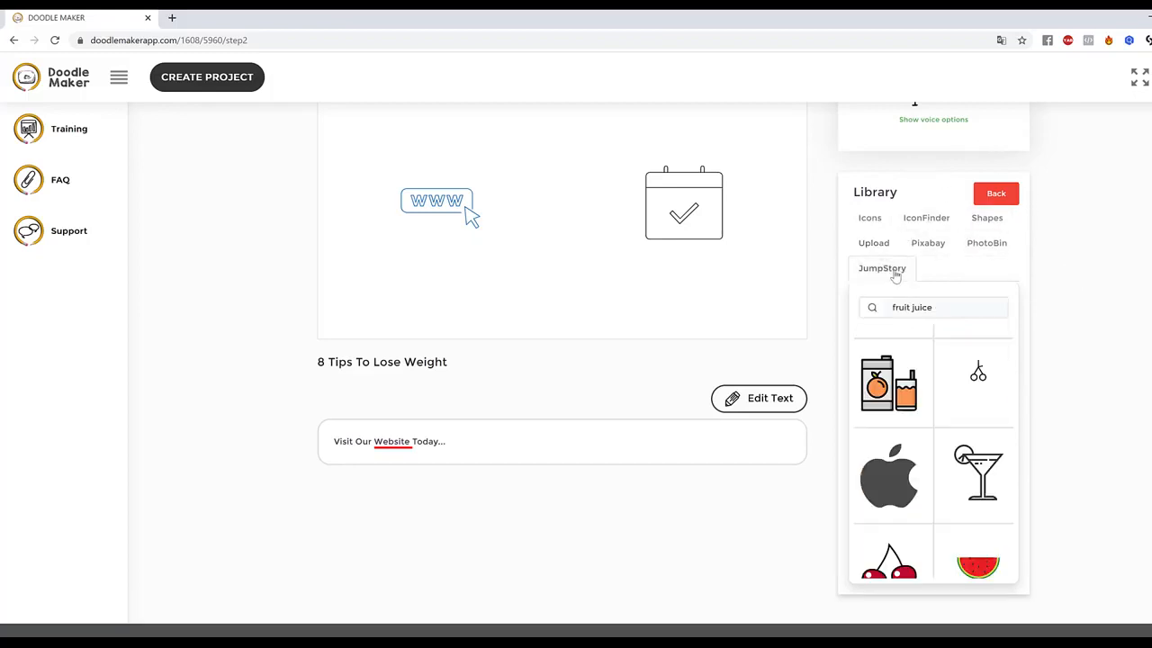
pyautogui.moveTo(942, 301); pyautogui.dragTo(801, 304)
pyautogui.write('website')
pyautogui.press('Return')
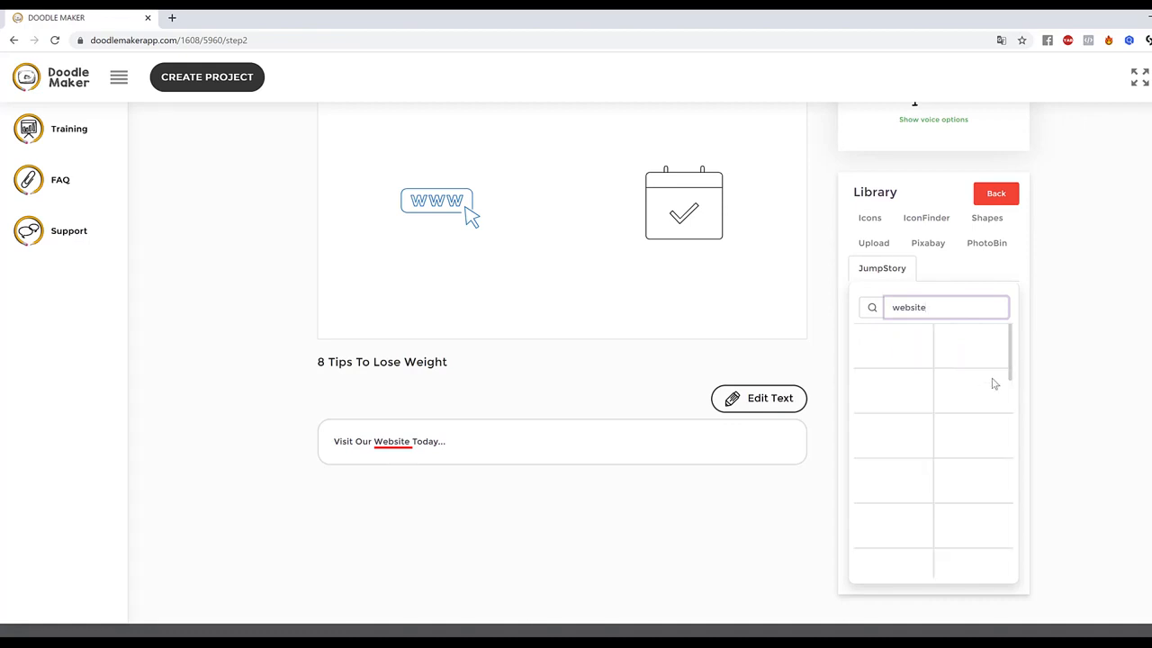
pyautogui.scroll(-10, 992, 382)
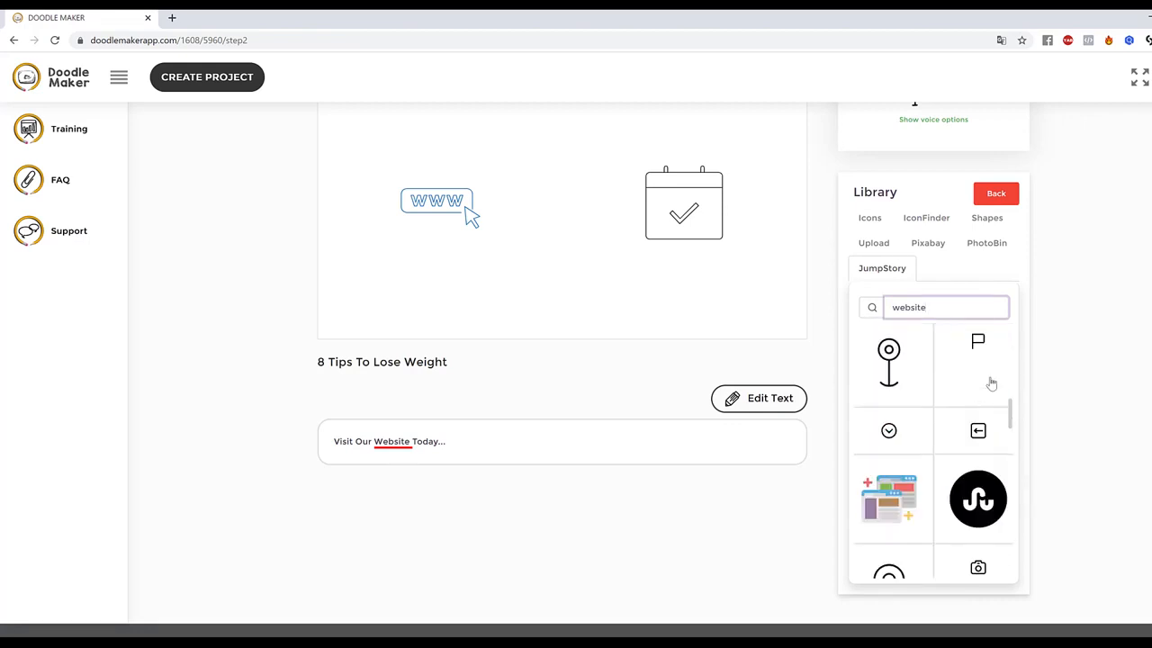
pyautogui.scroll(-3, 993, 383)
pyautogui.moveTo(1009, 446)
pyautogui.mouseDown()
pyautogui.moveTo(1008, 477)
pyautogui.moveTo(1010, 462)
pyautogui.mouseUp()
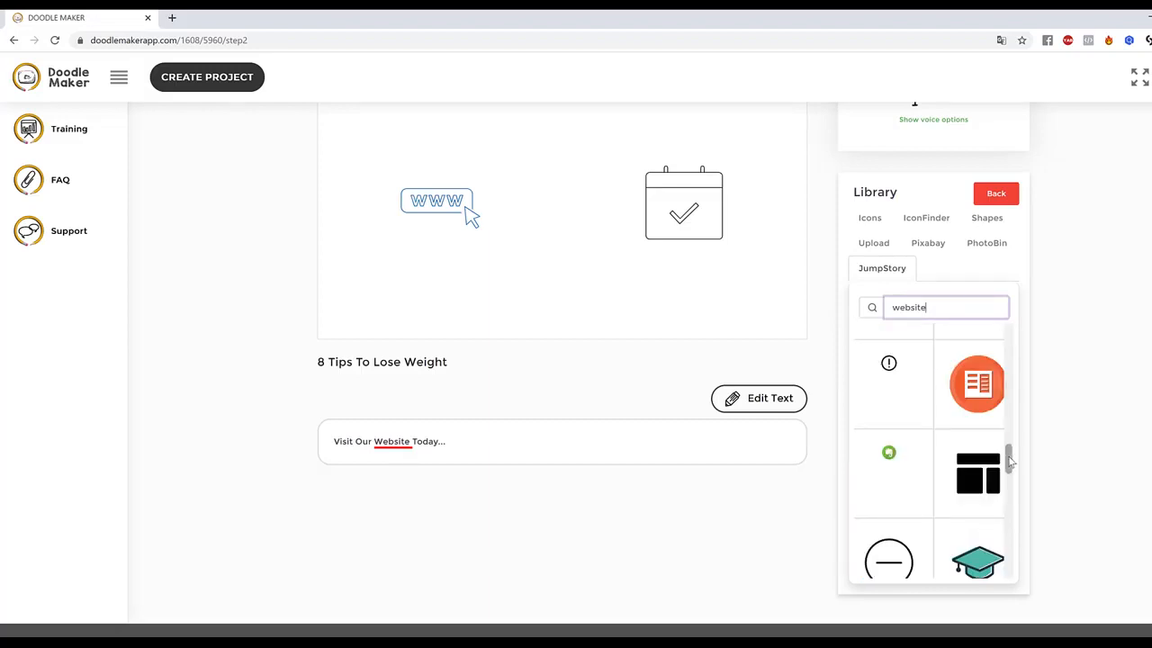
pyautogui.scroll(4, 1010, 462)
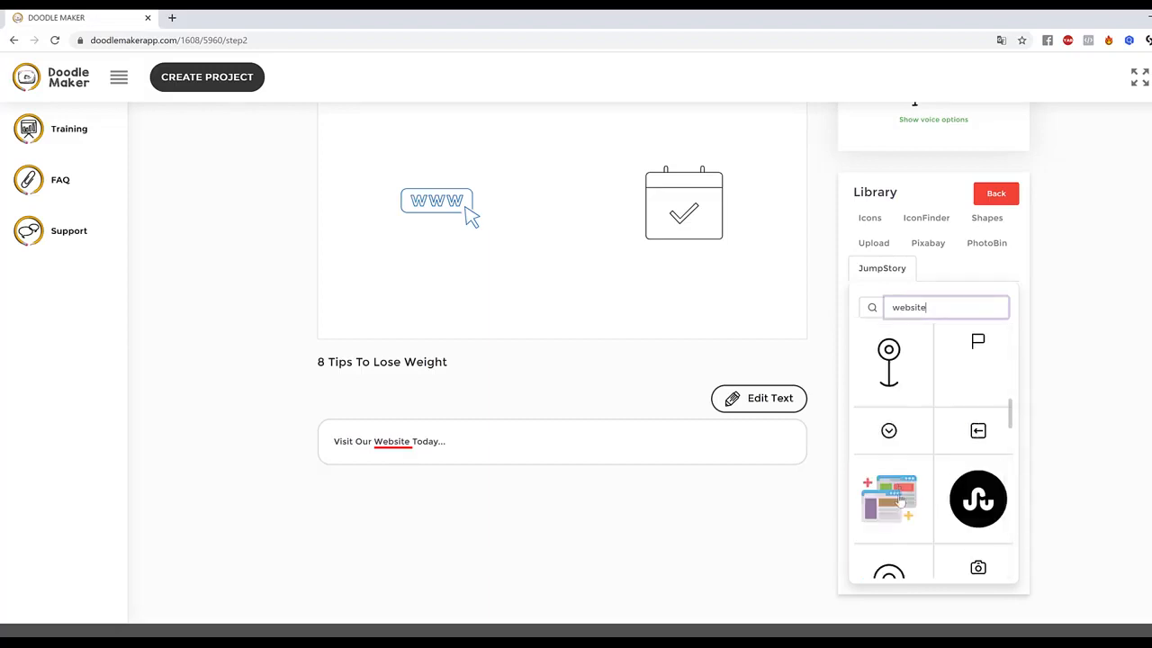
pyautogui.click(900, 495)
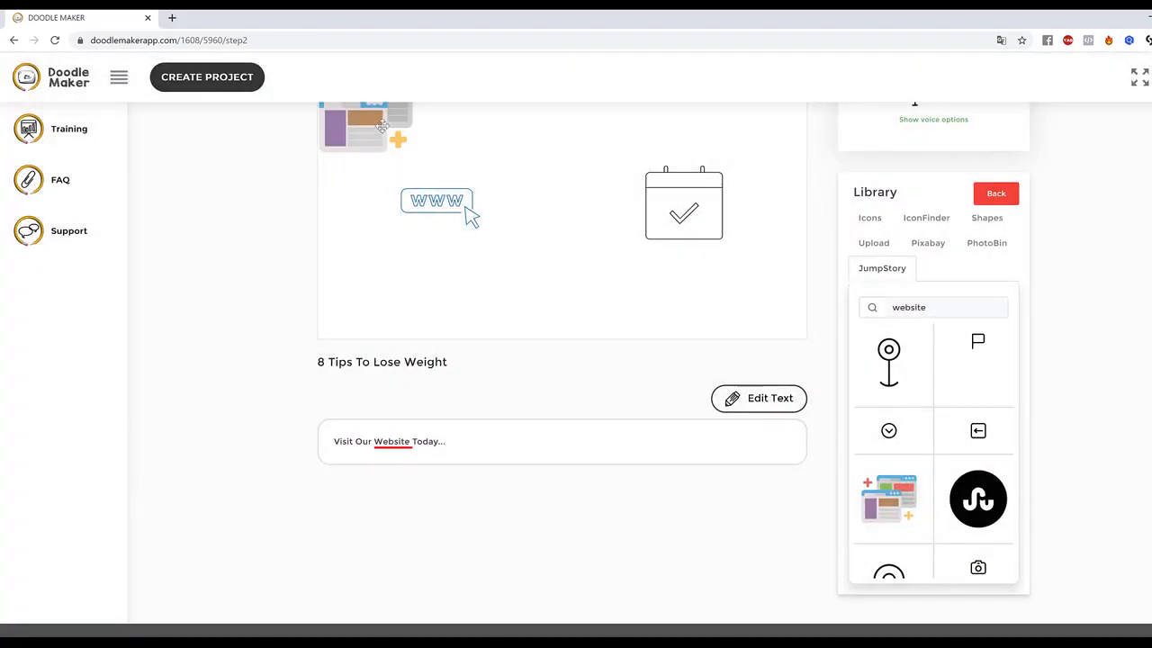
# Step: Delete the WWW icon from slide 8 and move the browser-windows image into its place
pyautogui.moveTo(382, 126); pyautogui.dragTo(564, 177)
pyautogui.click(441, 202)
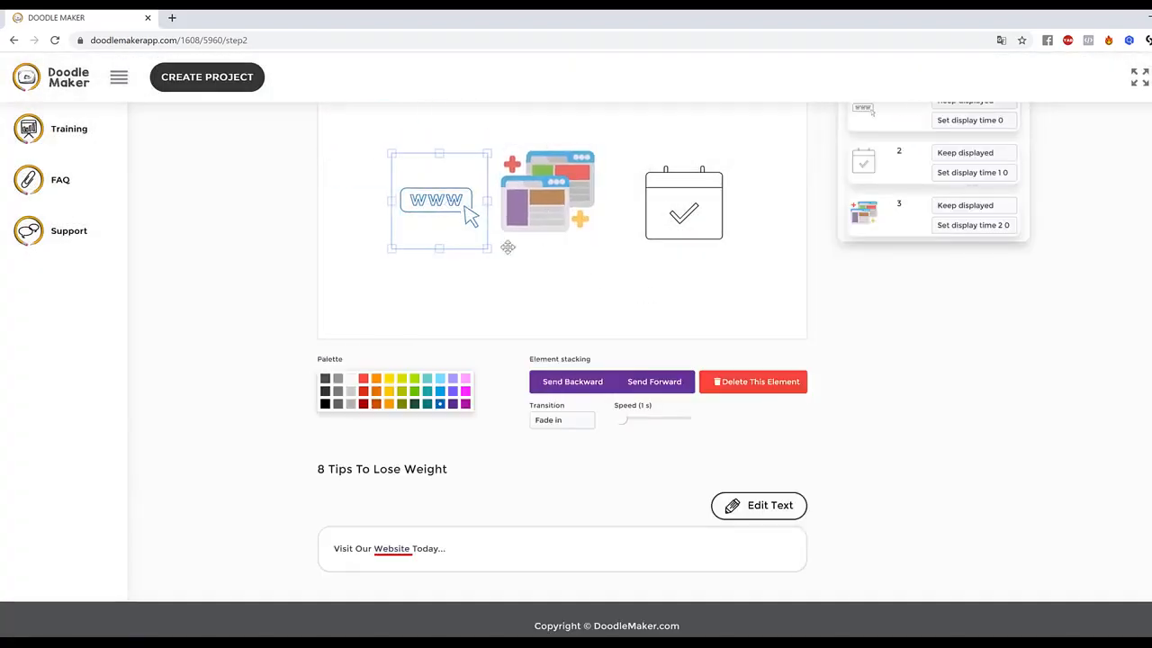
pyautogui.click(751, 387)
pyautogui.click(551, 227)
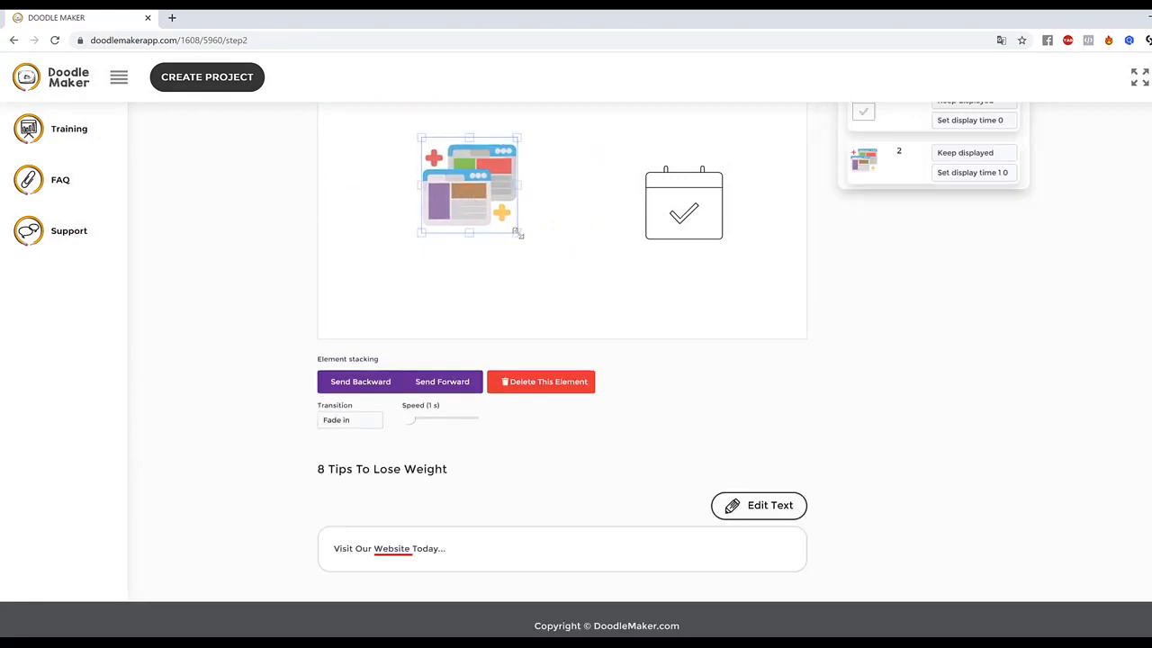
# Step: Enlarge the browser-windows image and position it beside the calendar icon
pyautogui.moveTo(522, 241); pyautogui.dragTo(479, 239)
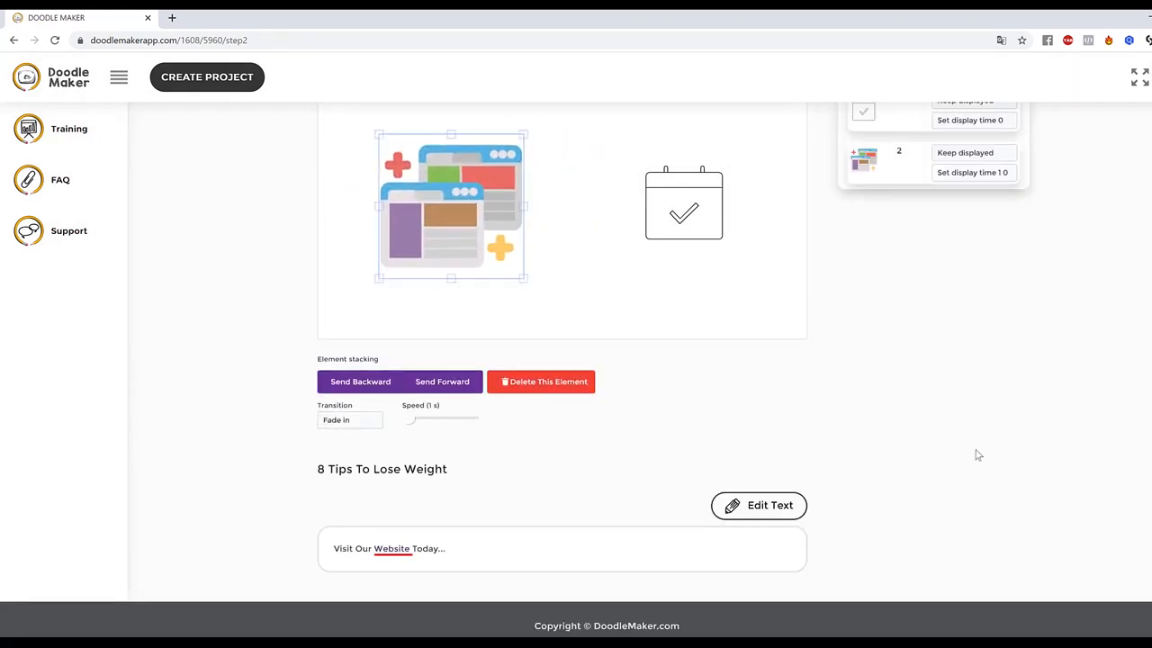
pyautogui.scroll(2, 827, 364)
pyautogui.click(543, 400)
pyautogui.click(535, 397)
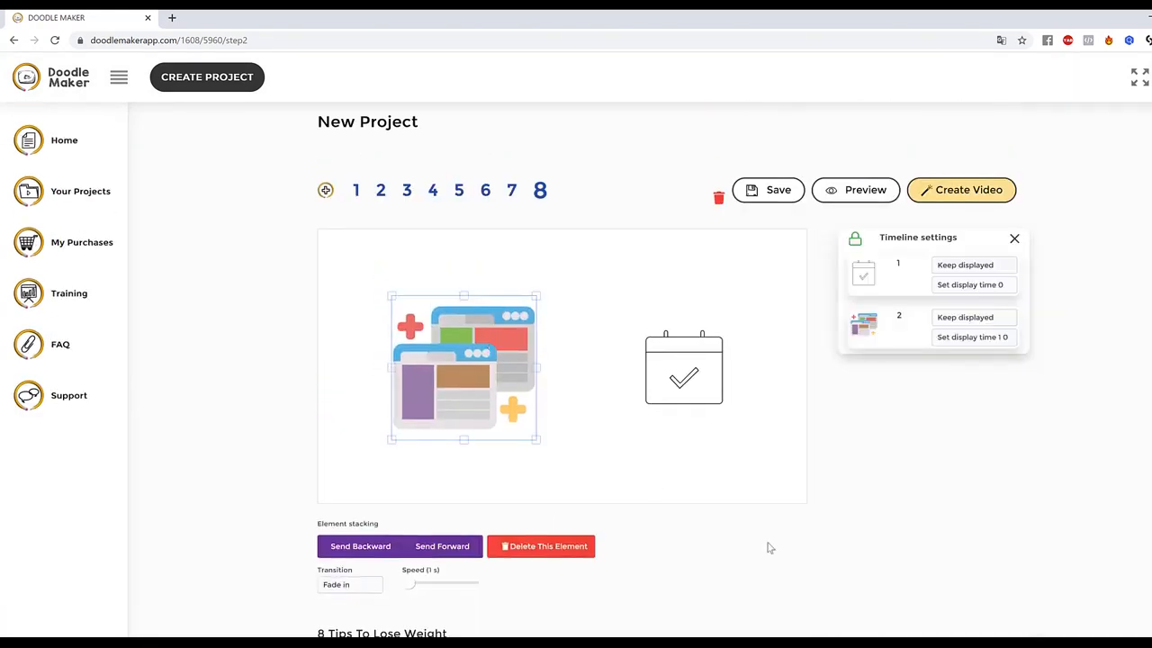
pyautogui.click(576, 478)
pyautogui.click(517, 423)
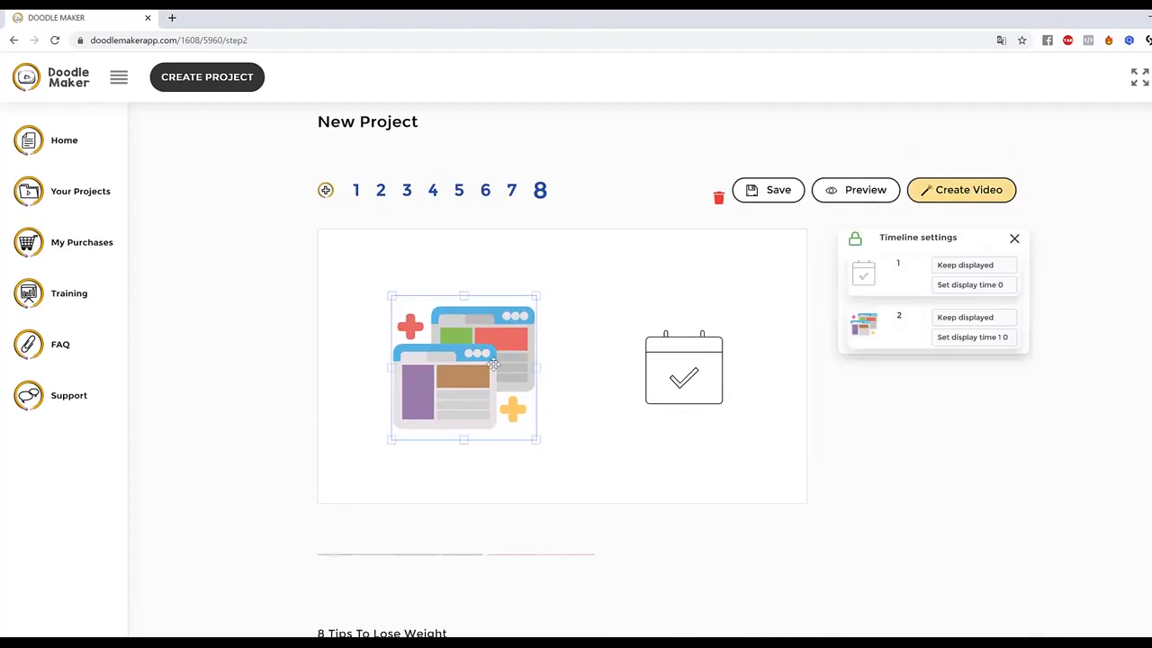
# Step: Set the browser-windows image's transition to Hand drawing
pyautogui.scroll(-1, 339, 543)
pyautogui.click(354, 522)
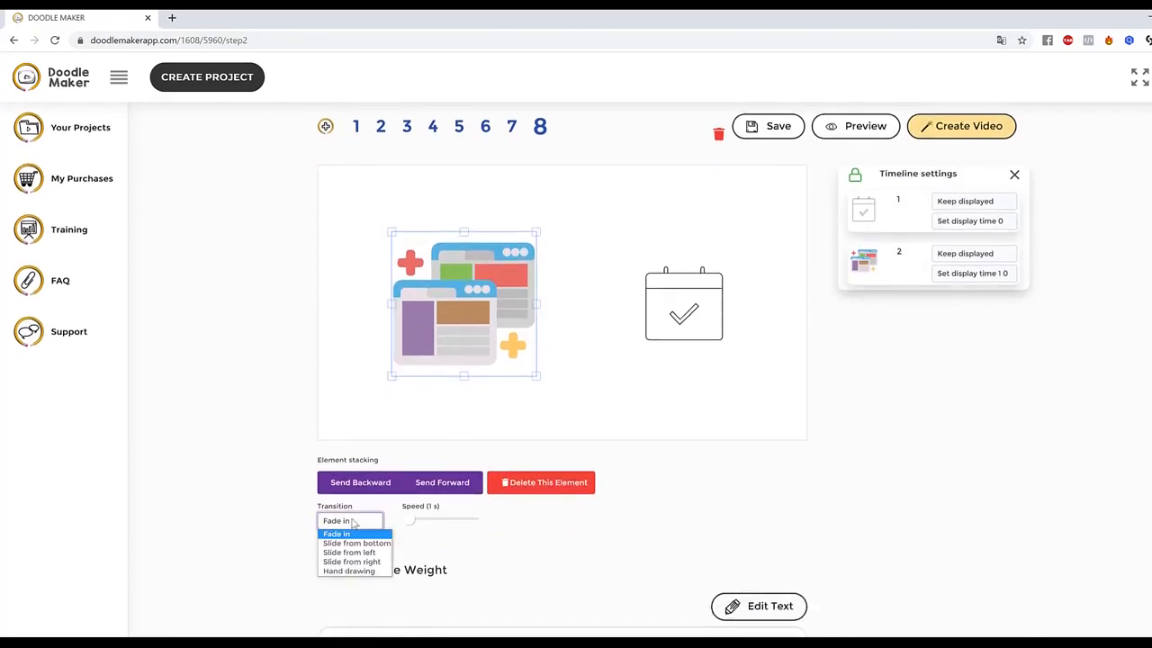
pyautogui.click(366, 572)
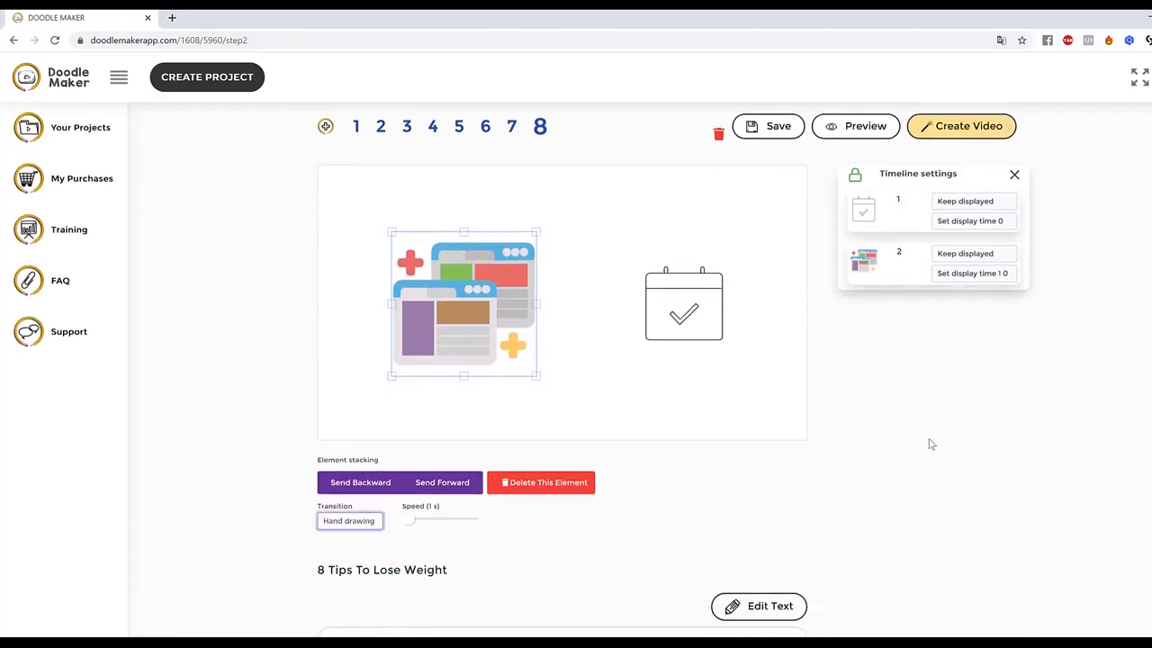
# Step: Enlarge the browser-windows image slightly and preview slide 8
pyautogui.click(615, 345)
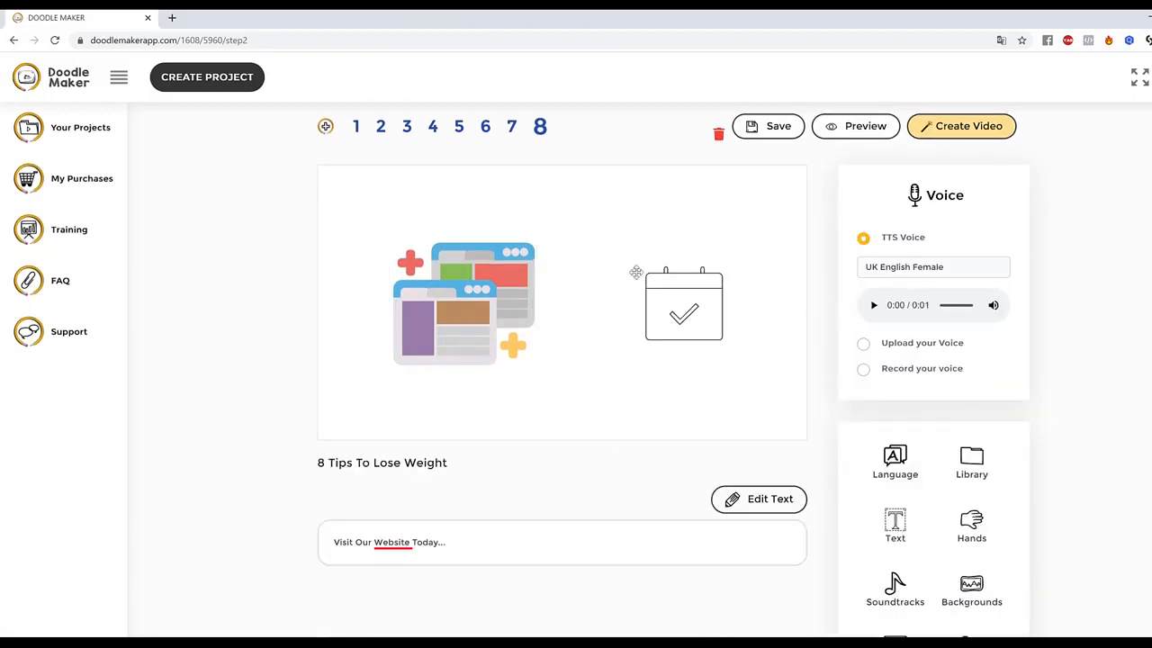
pyautogui.click(452, 291)
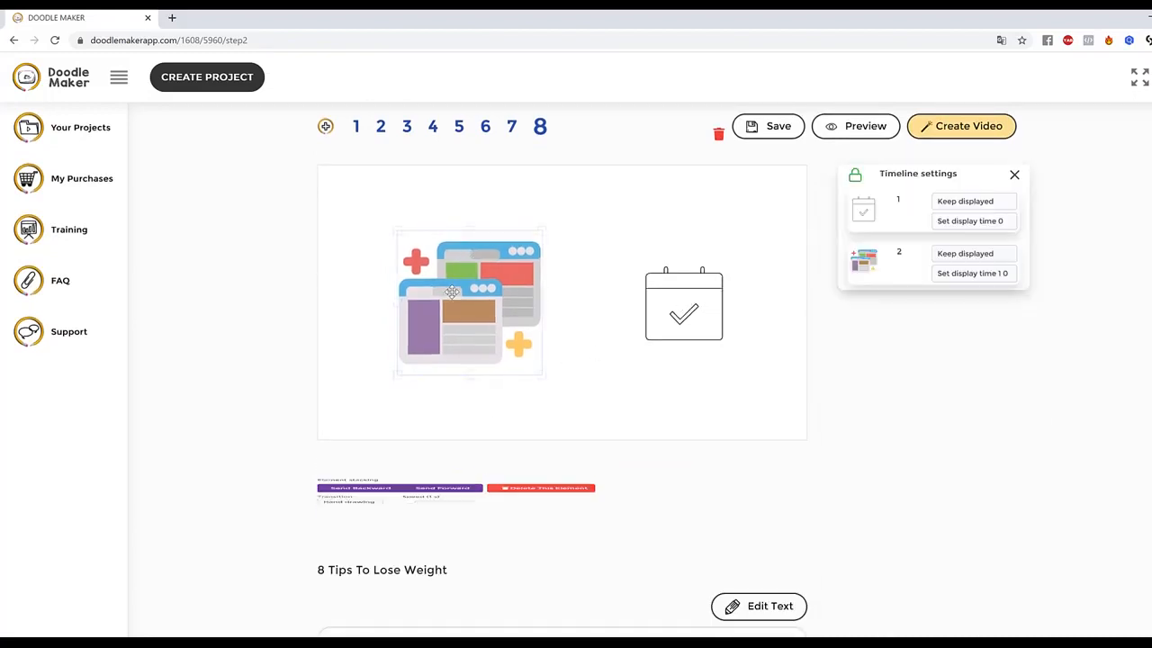
pyautogui.moveTo(543, 376); pyautogui.dragTo(558, 391)
pyautogui.click(776, 414)
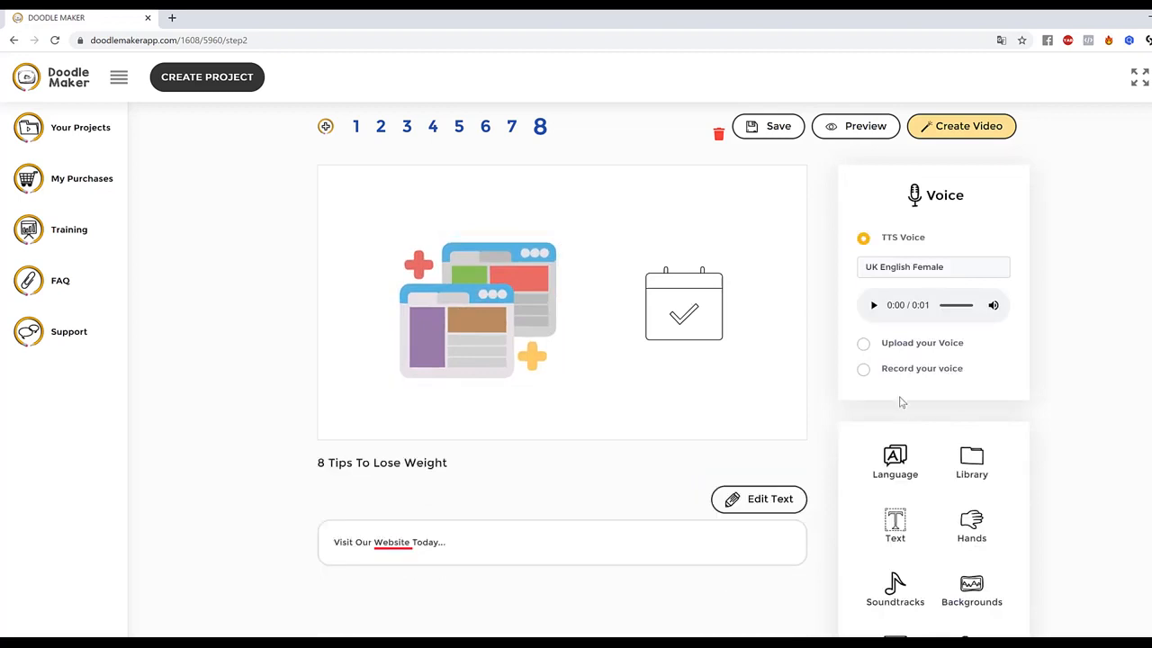
pyautogui.click(853, 130)
pyautogui.scroll(1, 575, 360)
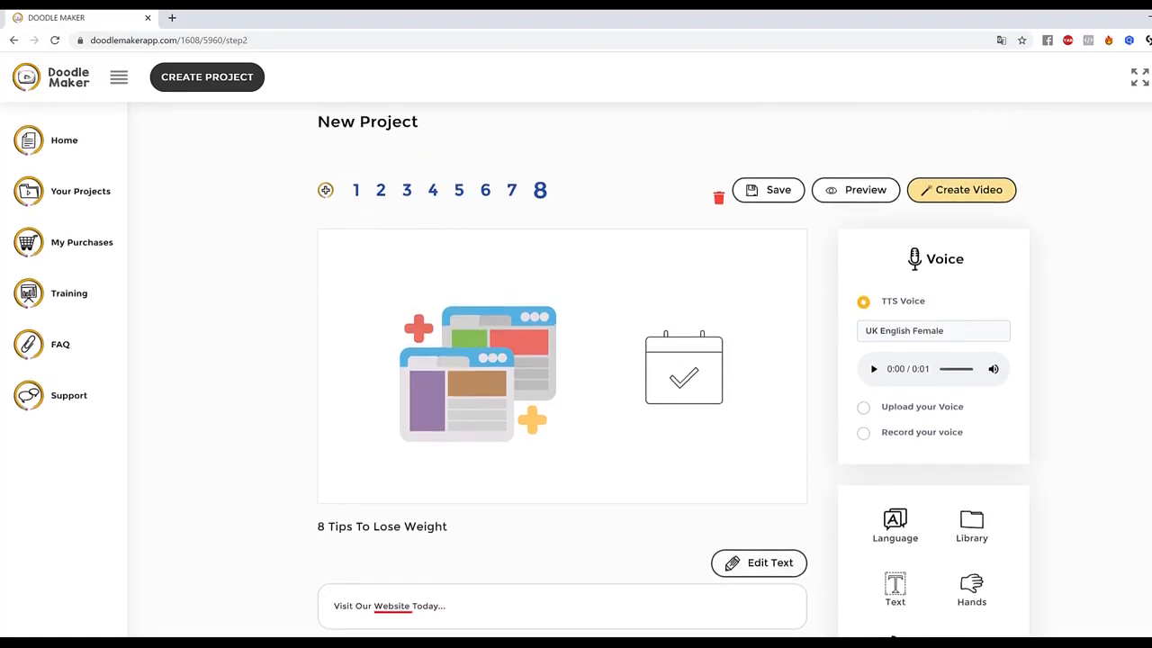
# Step: Delete the browser-windows image and the calendar icon from slide 8
pyautogui.click(517, 364)
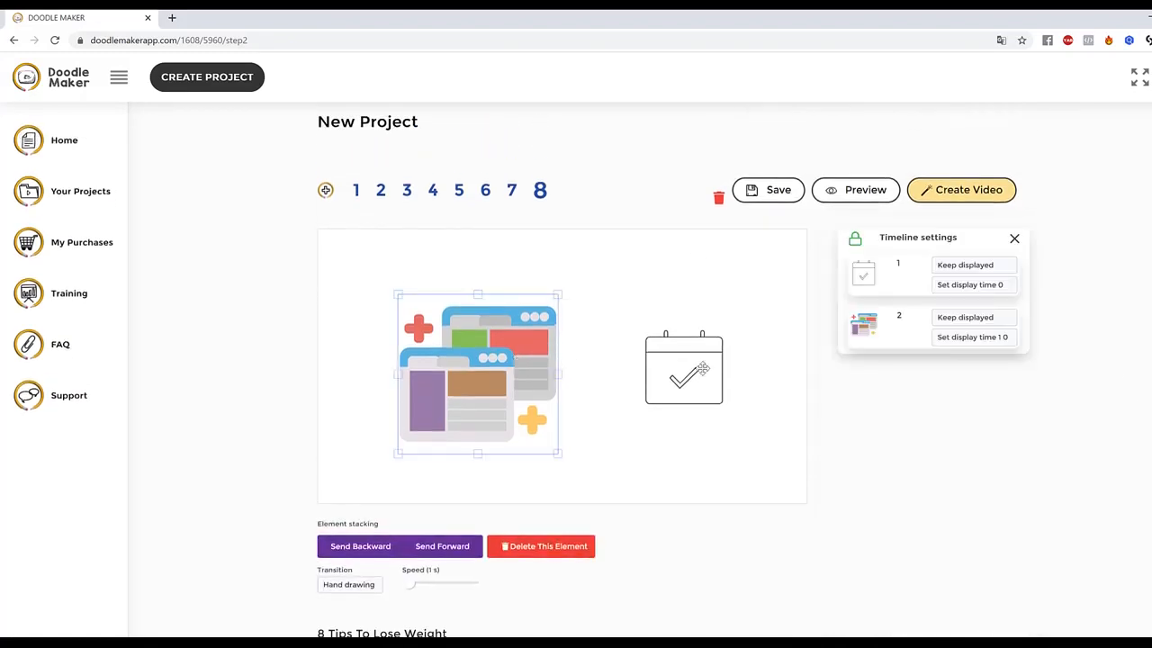
pyautogui.click(549, 546)
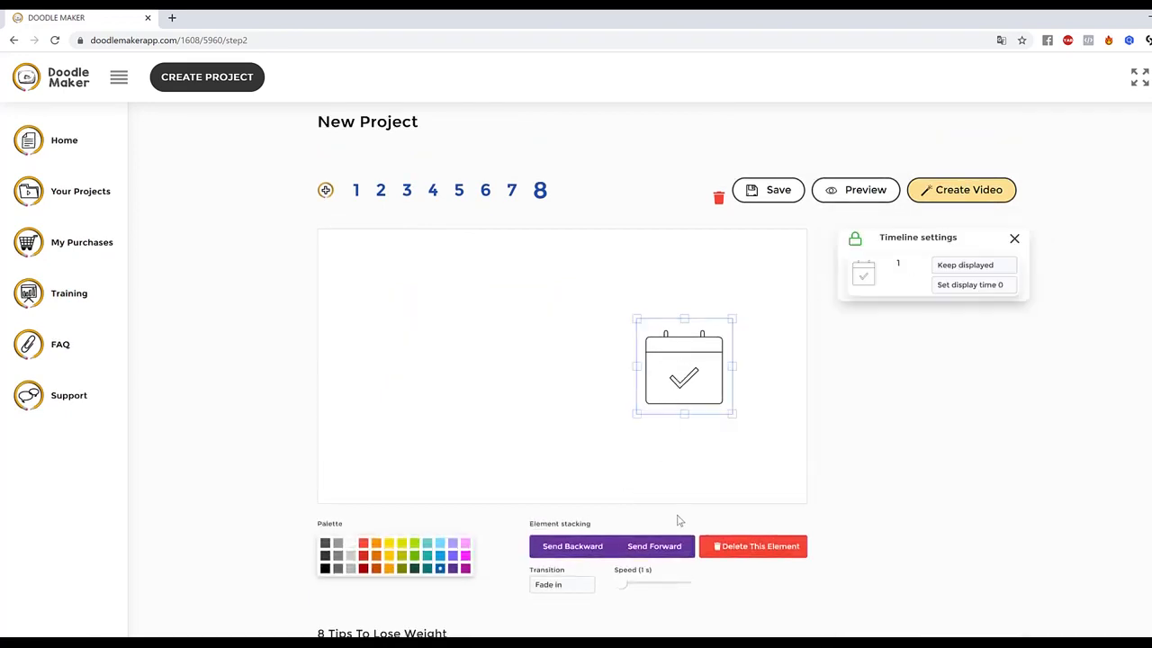
pyautogui.scroll(-2, 679, 521)
pyautogui.click(743, 417)
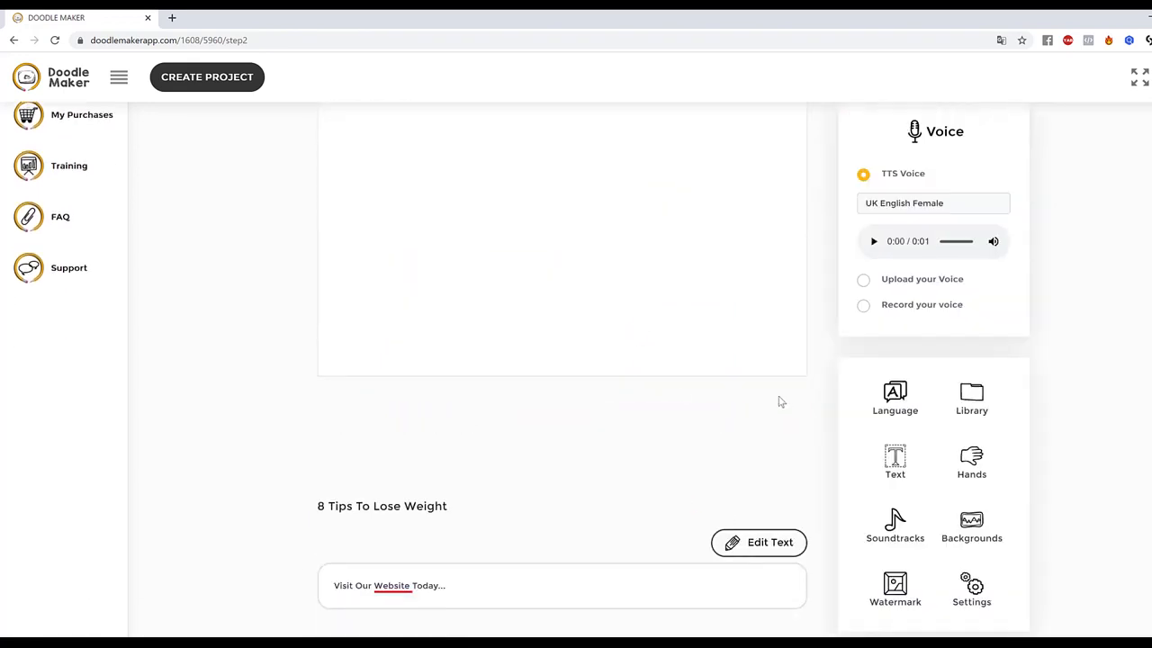
pyautogui.scroll(1, 1074, 428)
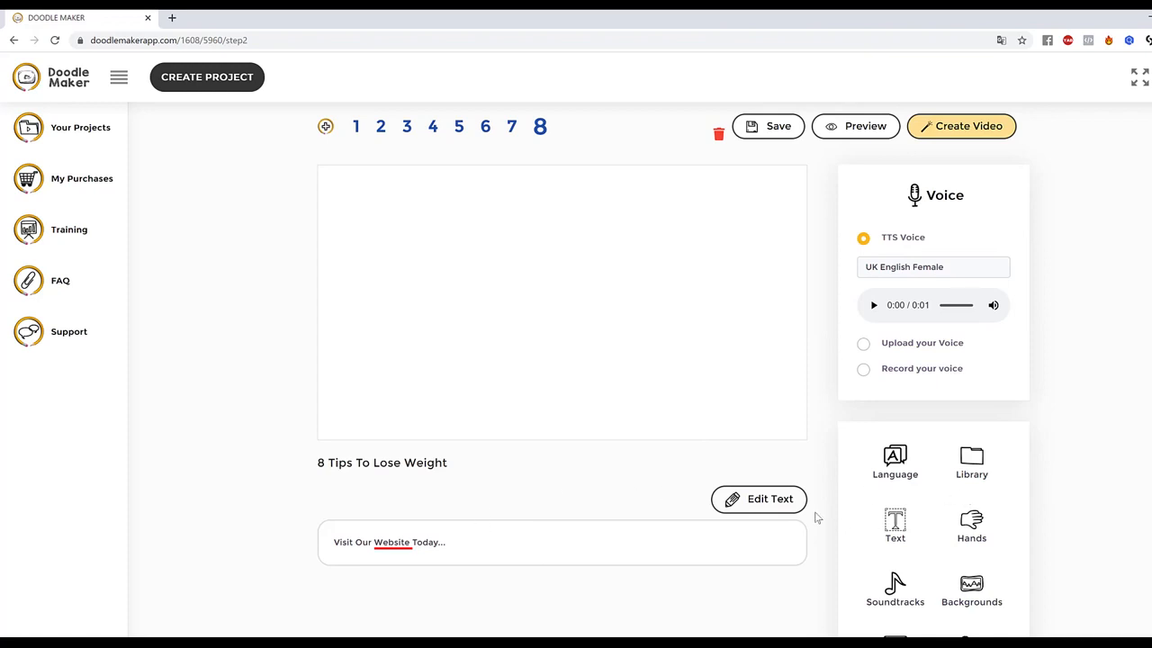
# Step: Replace slide 8's text with "Call Us Today" and save it
pyautogui.click(758, 498)
pyautogui.moveTo(460, 543); pyautogui.dragTo(80, 546)
pyautogui.write('Call')
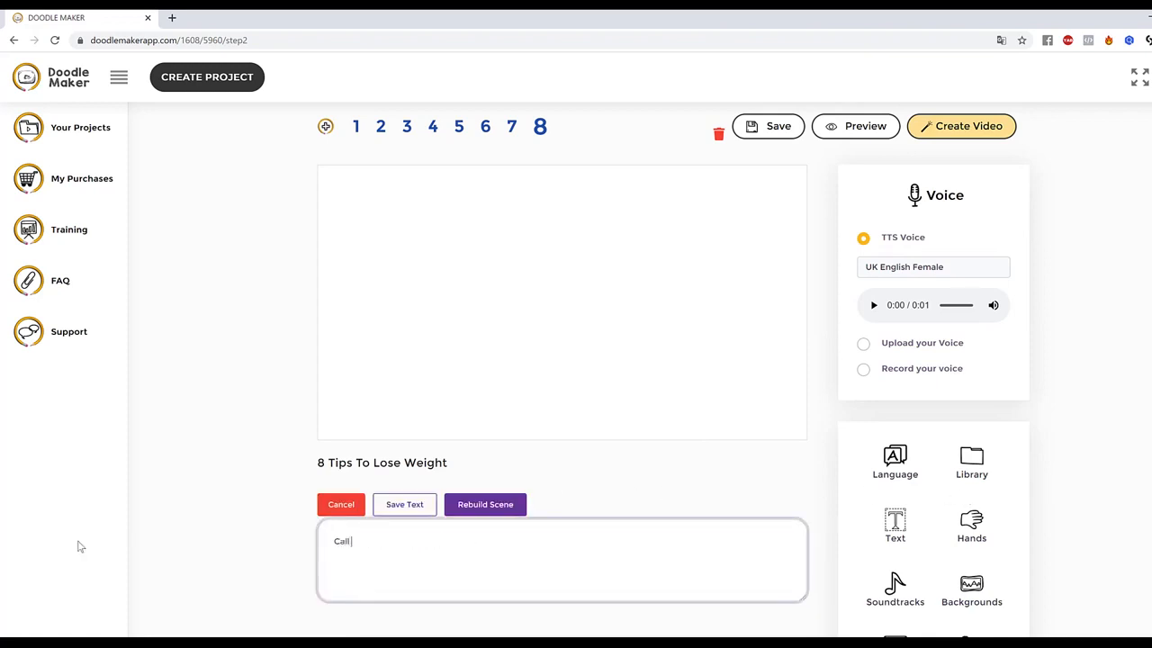
pyautogui.write(' Us Today')
pyautogui.click(405, 507)
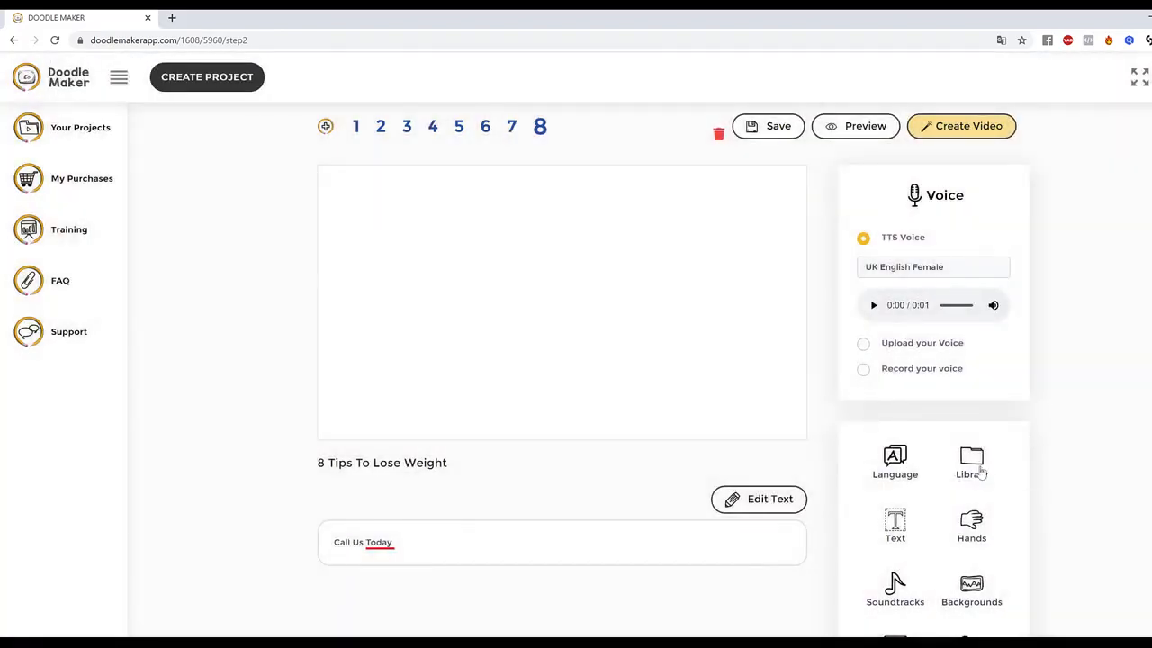
# Step: Search the library's Pixabay images for "phone call"
pyautogui.click(975, 466)
pyautogui.scroll(-1, 1038, 438)
pyautogui.scroll(2, 1039, 438)
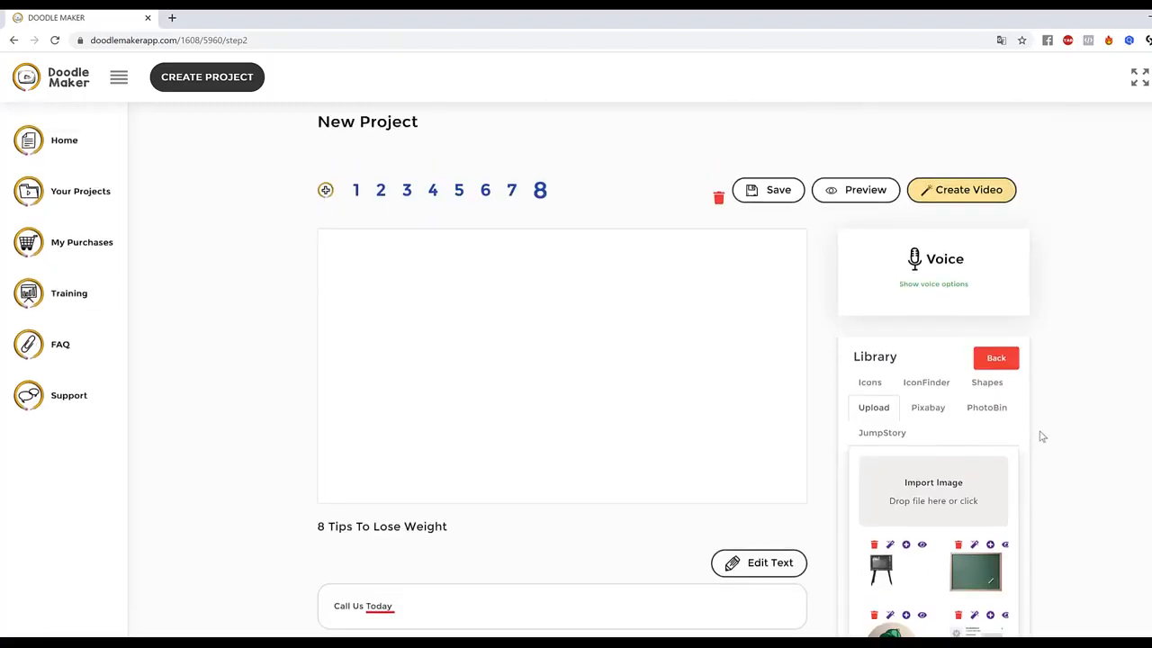
pyautogui.click(903, 434)
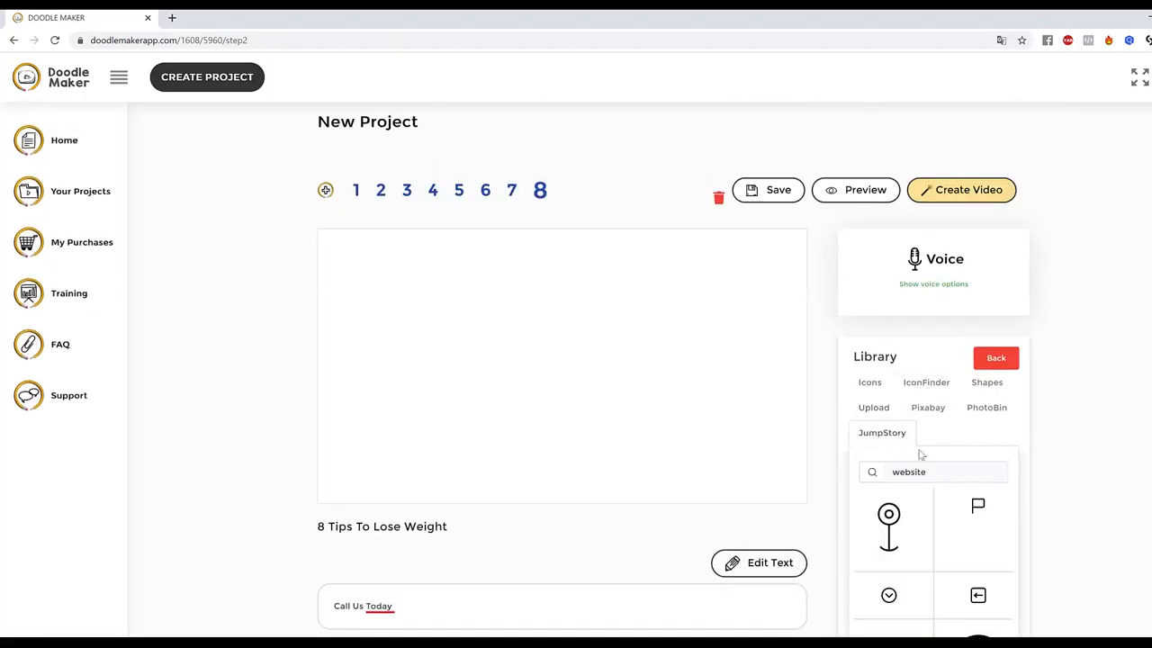
pyautogui.click(944, 473)
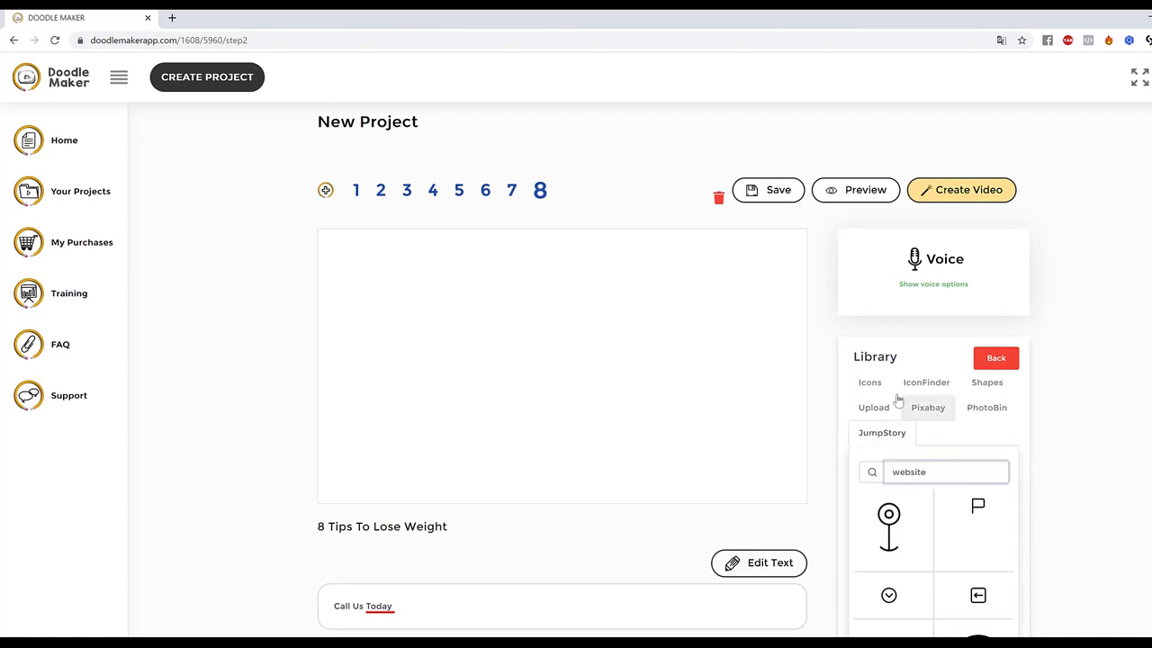
pyautogui.click(934, 412)
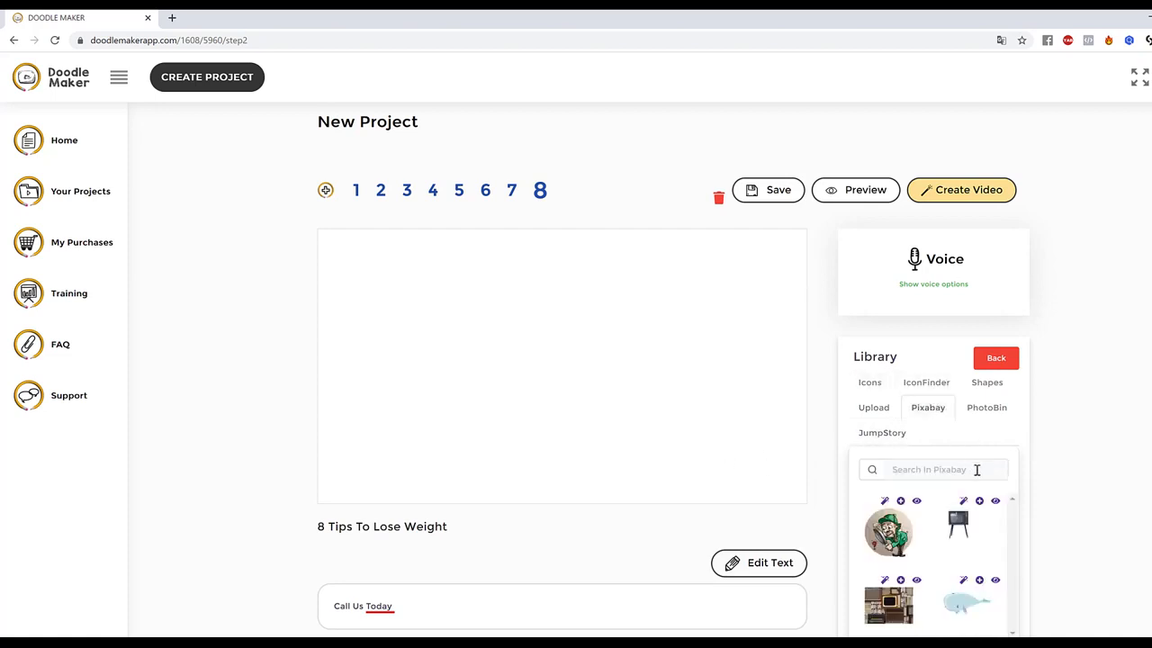
pyautogui.click(976, 470)
pyautogui.write('p')
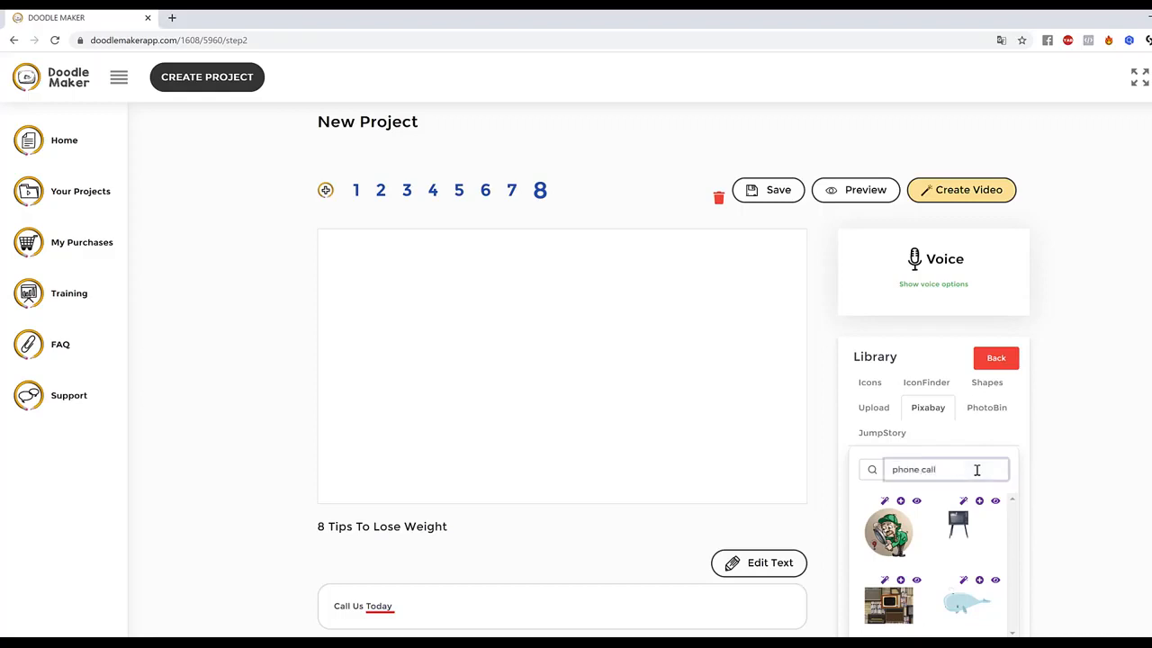
pyautogui.write('hone call')
pyautogui.press('Return')
# Step: Look through the phone call images and view the hand-held white phone photo with its painted colour and black-and-white versions
pyautogui.scroll(-1, 1084, 493)
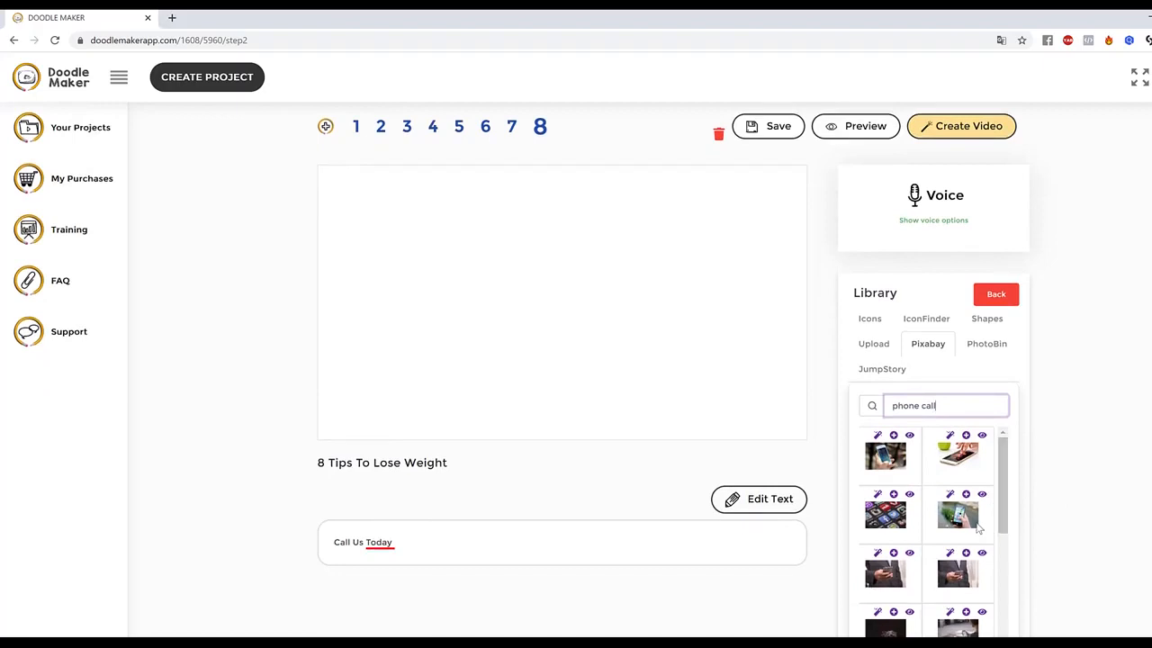
pyautogui.scroll(-5, 978, 528)
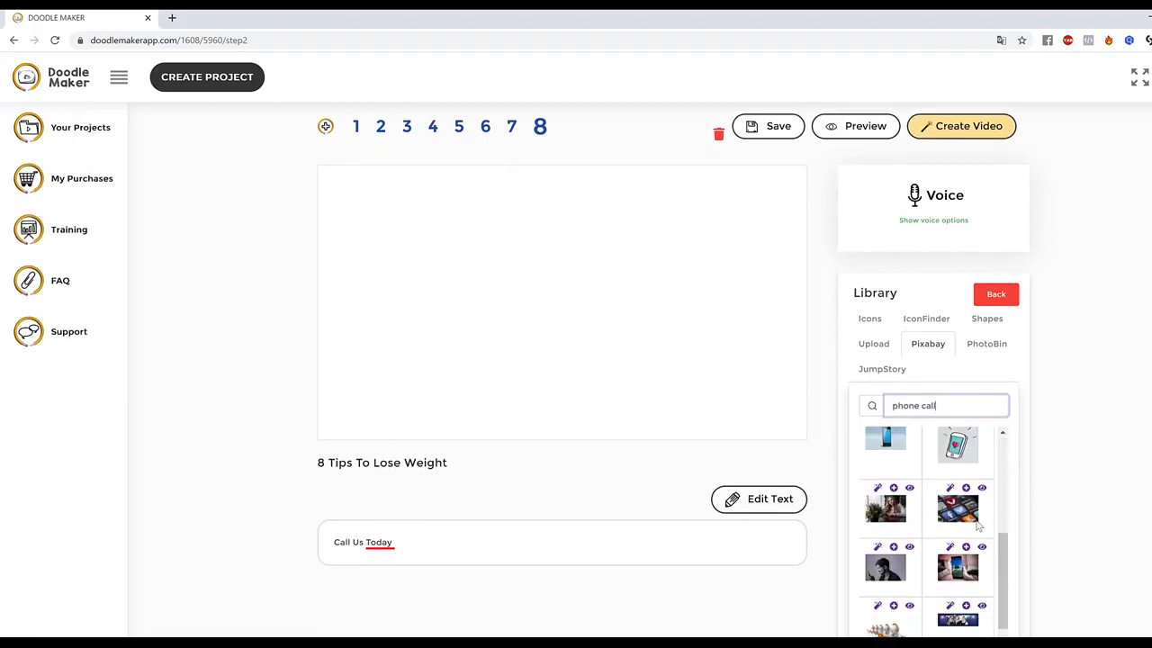
pyautogui.scroll(-2, 978, 529)
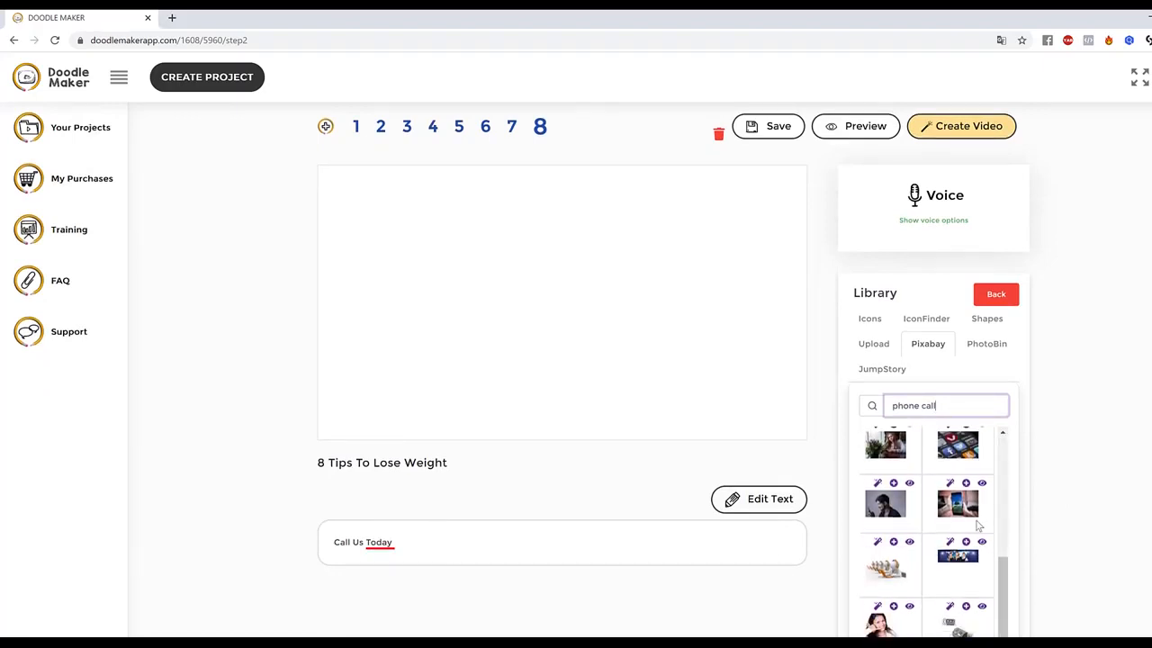
pyautogui.scroll(10, 978, 528)
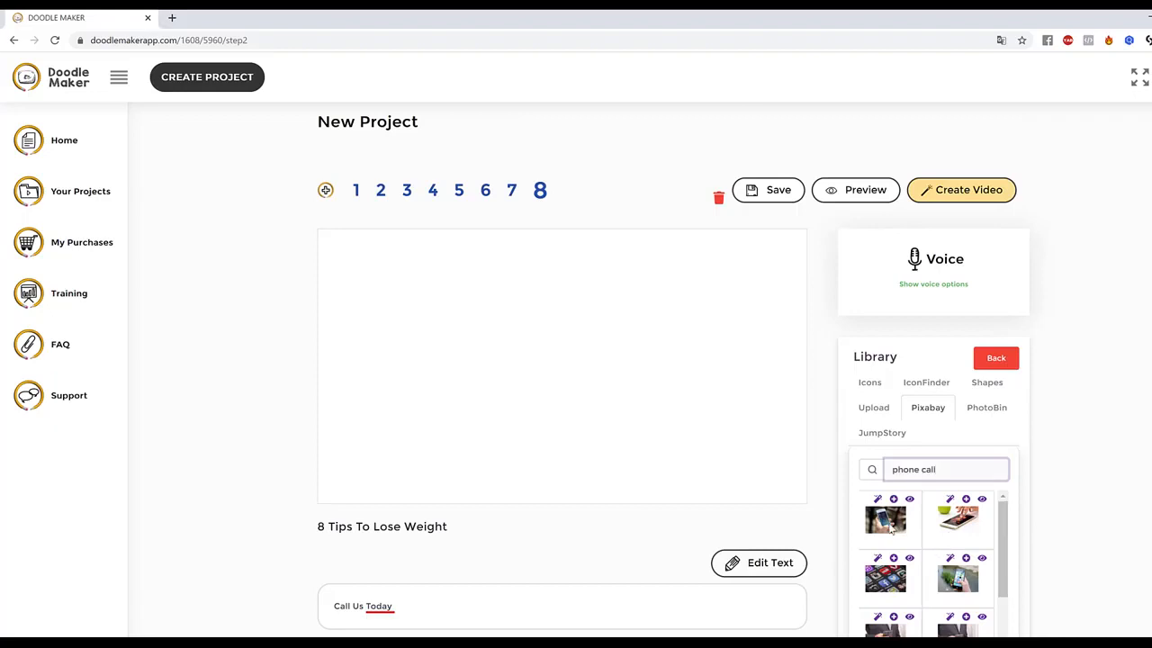
pyautogui.click(888, 526)
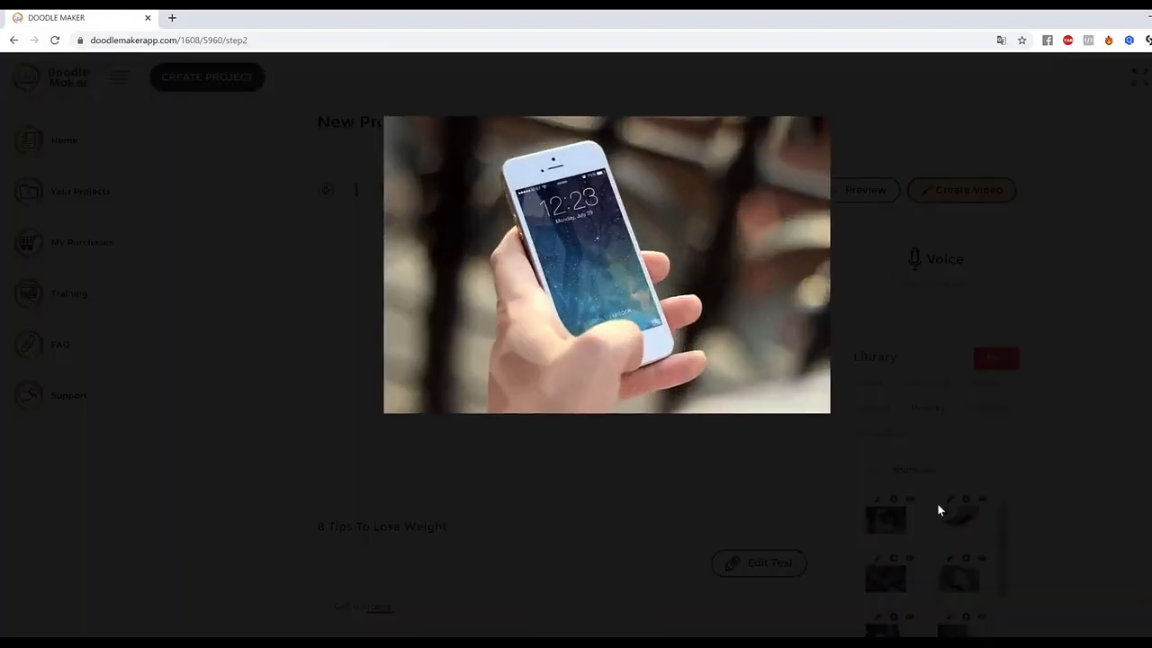
pyautogui.click(883, 556)
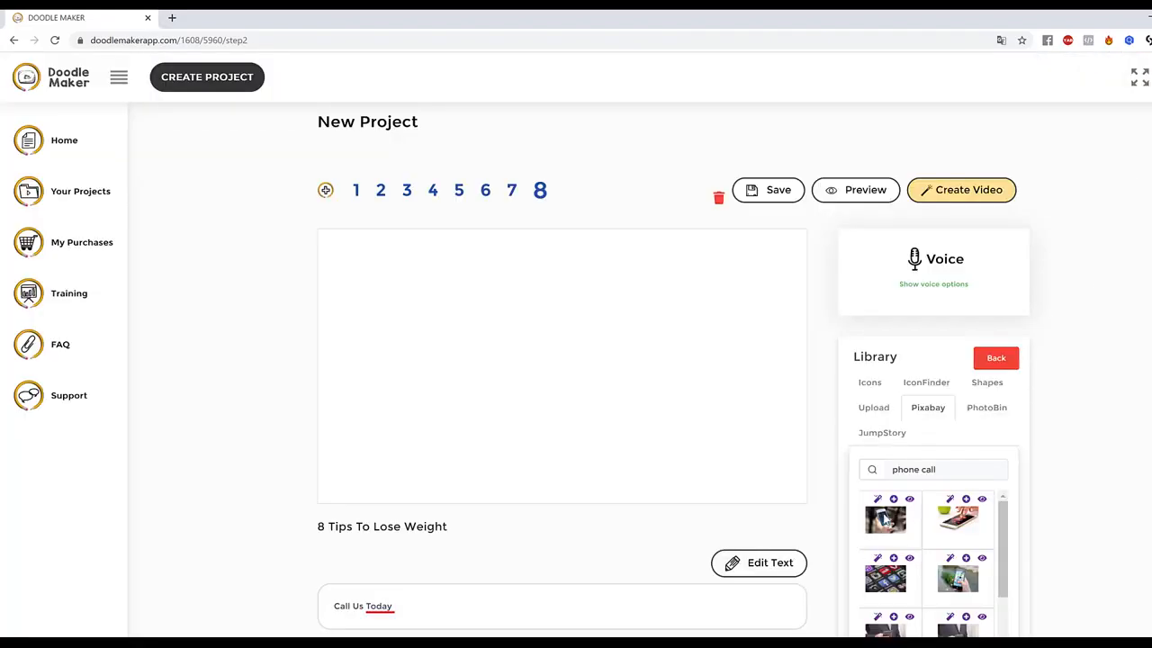
pyautogui.click(878, 500)
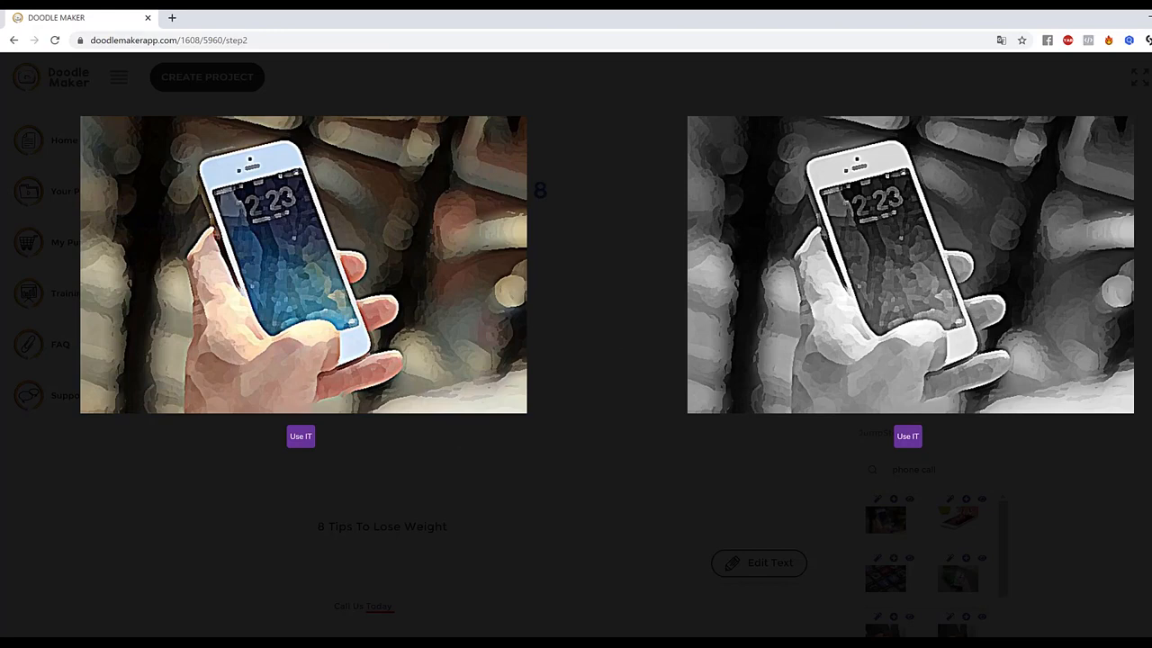
pyautogui.click(1150, 79)
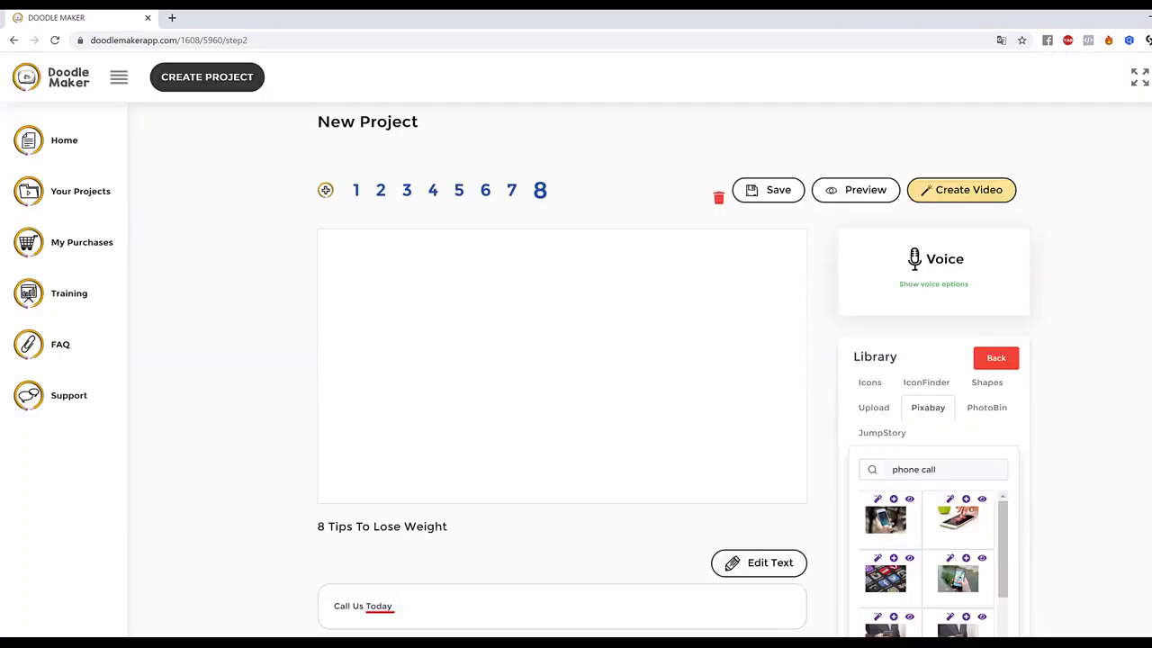
# Step: Add the original photo of the hand-held white phone to slide 8 and remove its background
pyautogui.click(894, 499)
pyautogui.click(499, 334)
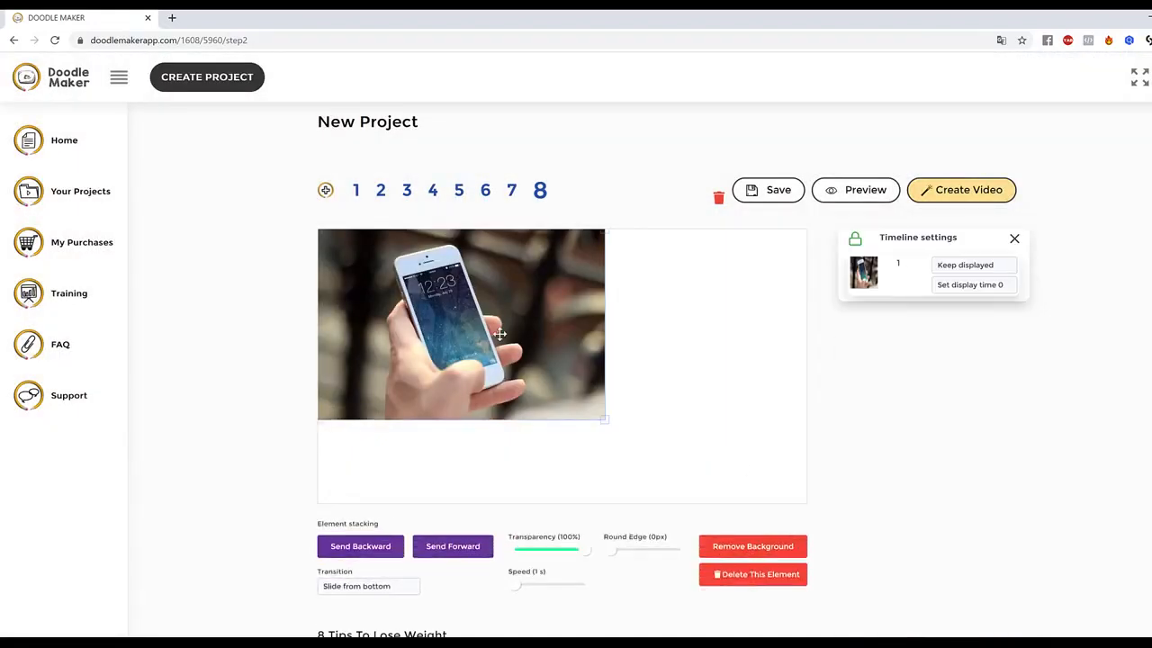
pyautogui.moveTo(878, 479); pyautogui.dragTo(803, 532)
pyautogui.click(783, 549)
pyautogui.click(574, 441)
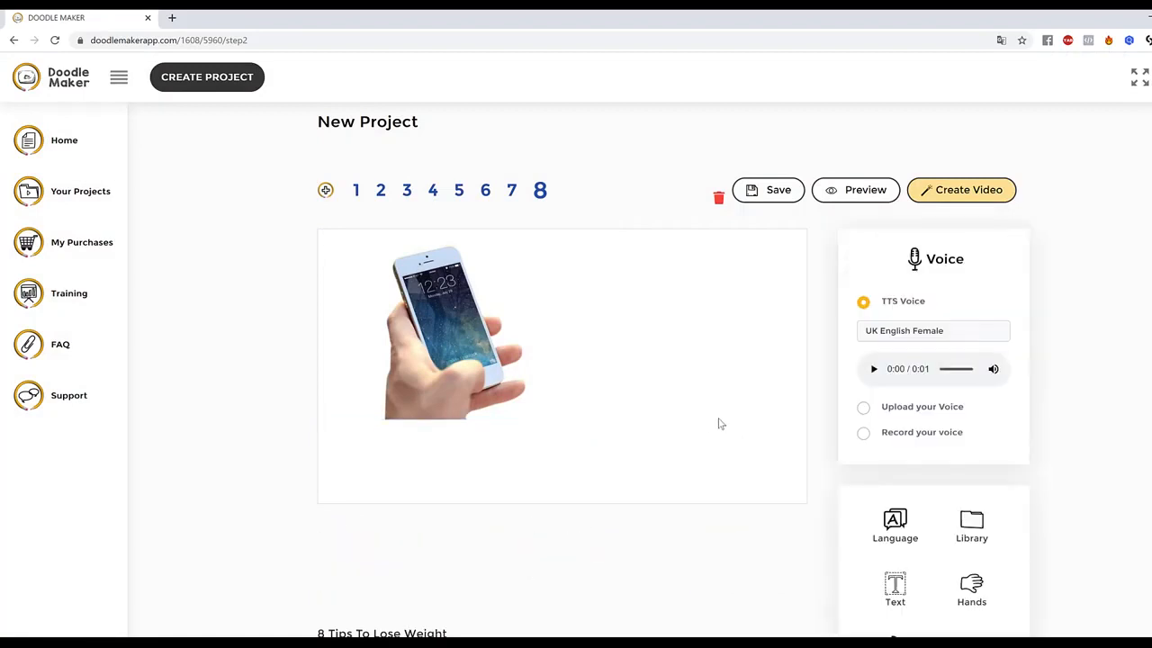
# Step: Enlarge the phone photo and move it to the middle of slide 8
pyautogui.click(425, 320)
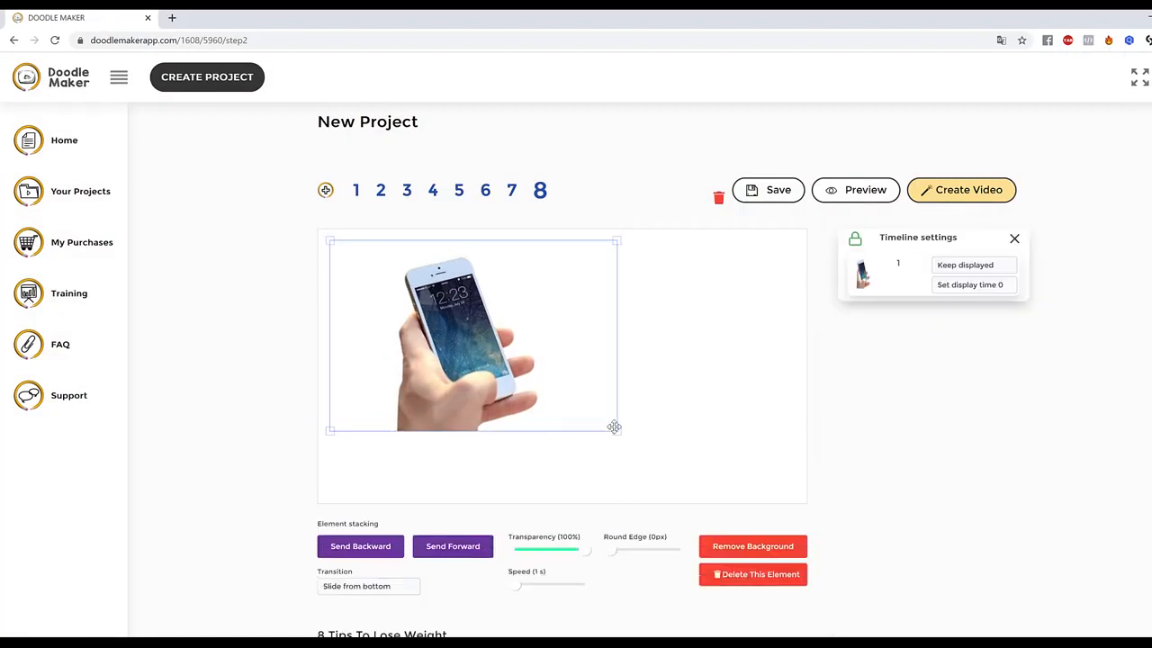
pyautogui.moveTo(617, 432); pyautogui.dragTo(664, 462)
pyautogui.moveTo(567, 370); pyautogui.dragTo(626, 365)
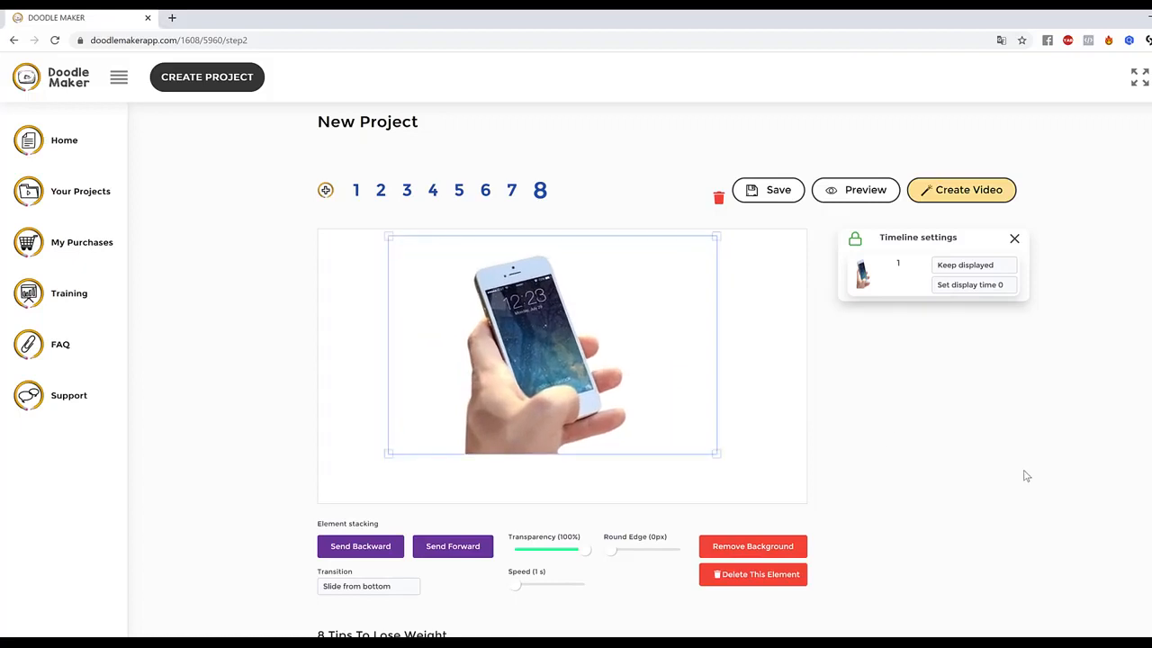
pyautogui.scroll(-2, 935, 475)
pyautogui.scroll(1, 813, 366)
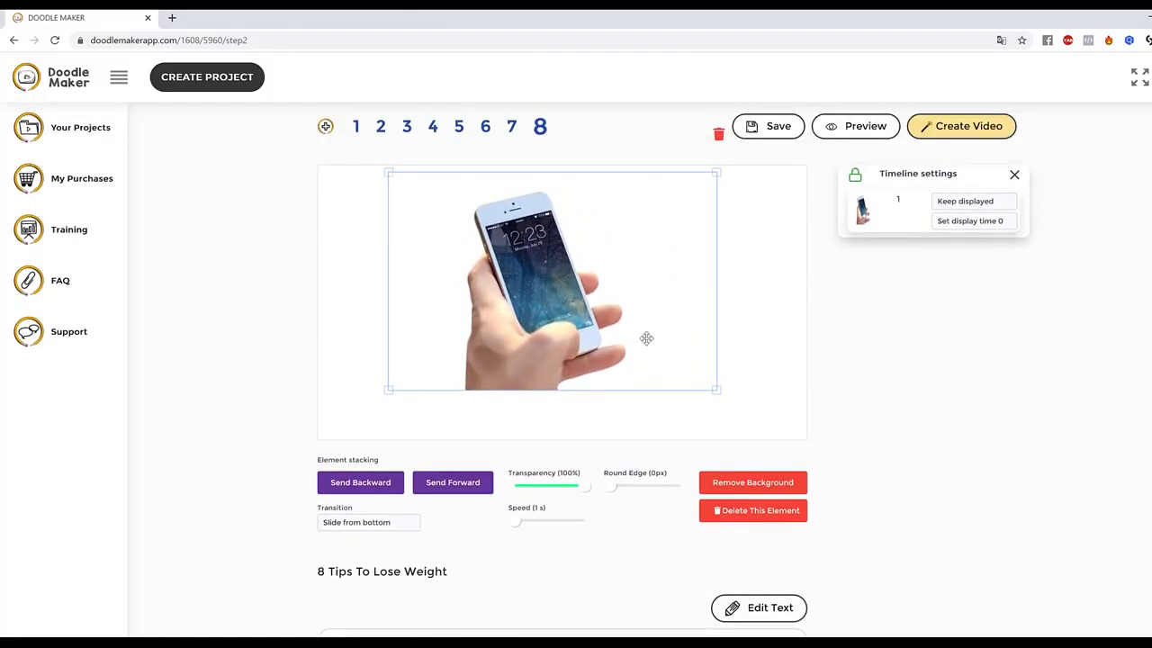
pyautogui.moveTo(646, 338); pyautogui.dragTo(651, 340)
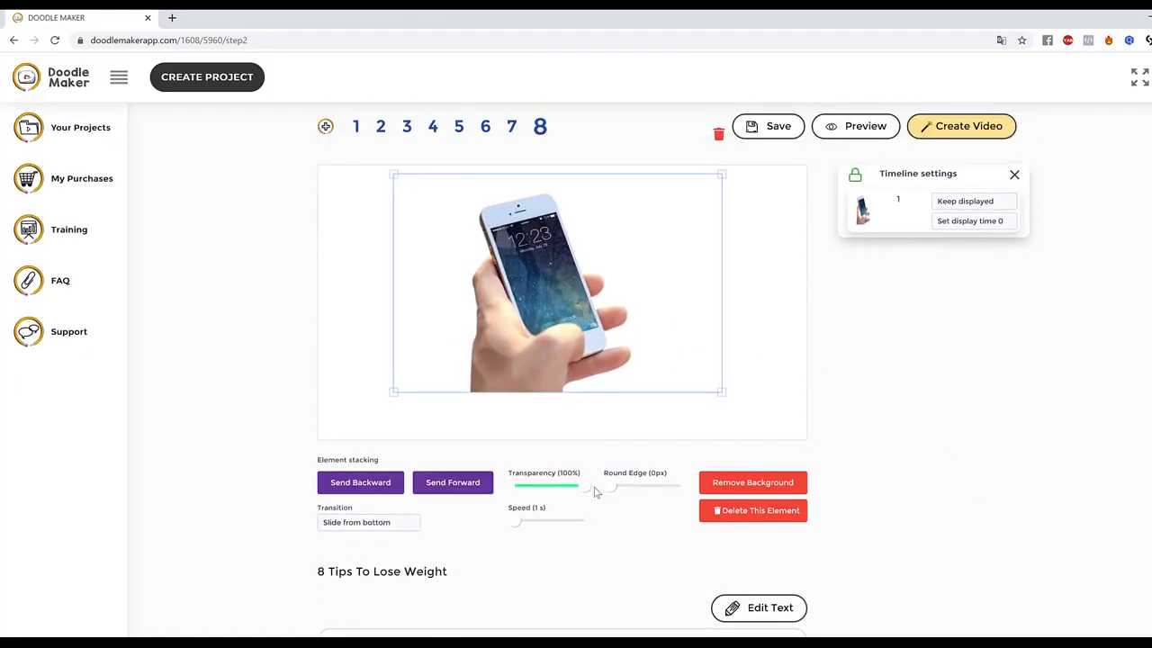
# Step: Set the phone photo's transparency to 72% and its transition to Reveal
pyautogui.moveTo(584, 489); pyautogui.dragTo(565, 489)
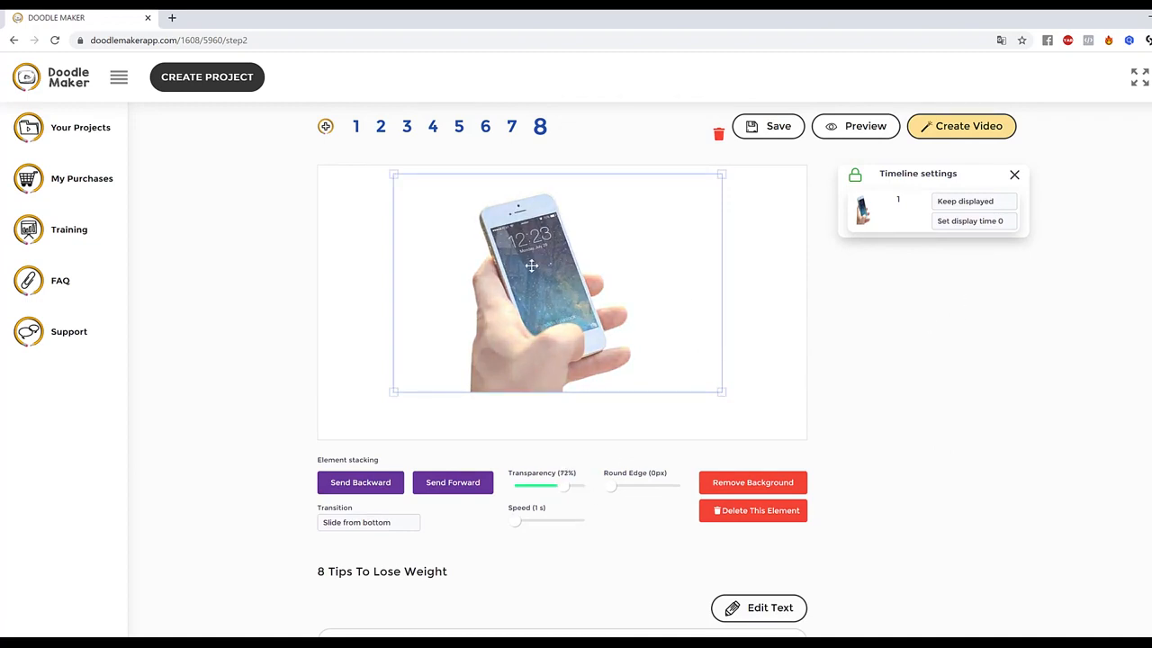
pyautogui.click(379, 523)
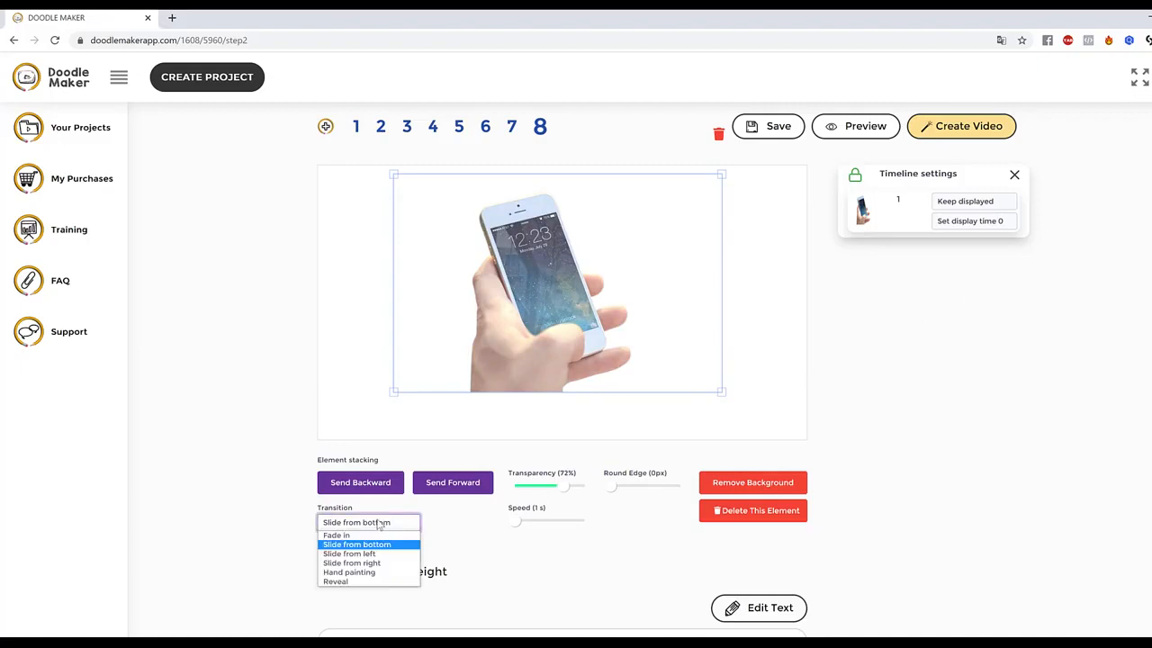
pyautogui.click(368, 576)
pyautogui.click(365, 525)
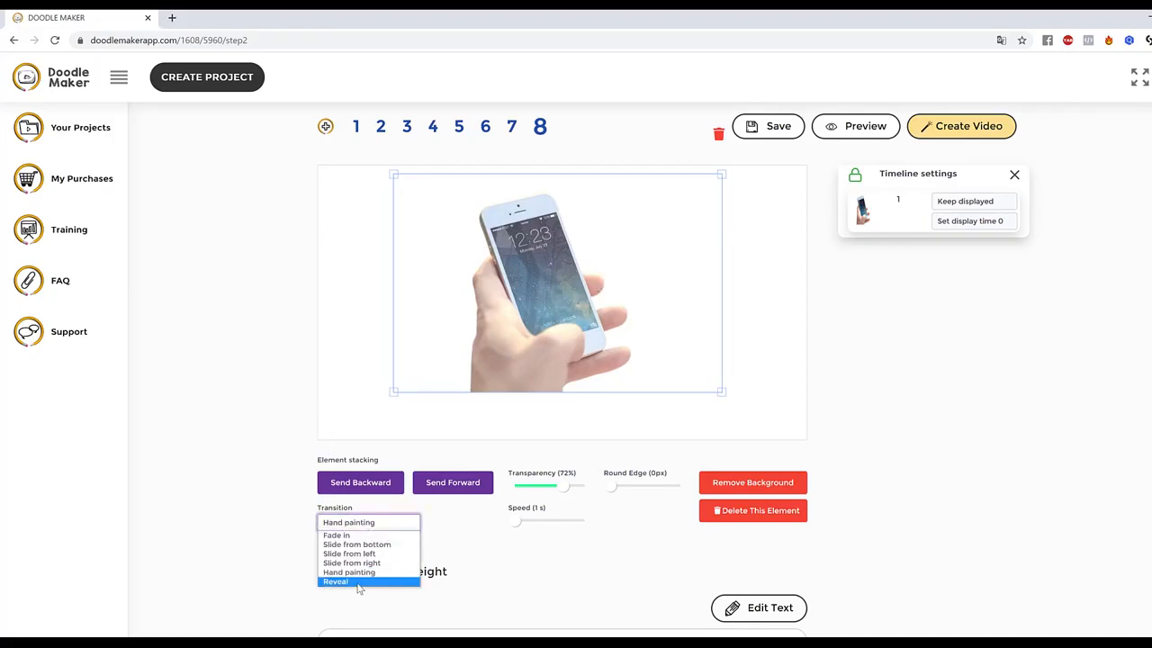
pyautogui.click(358, 581)
pyautogui.click(795, 337)
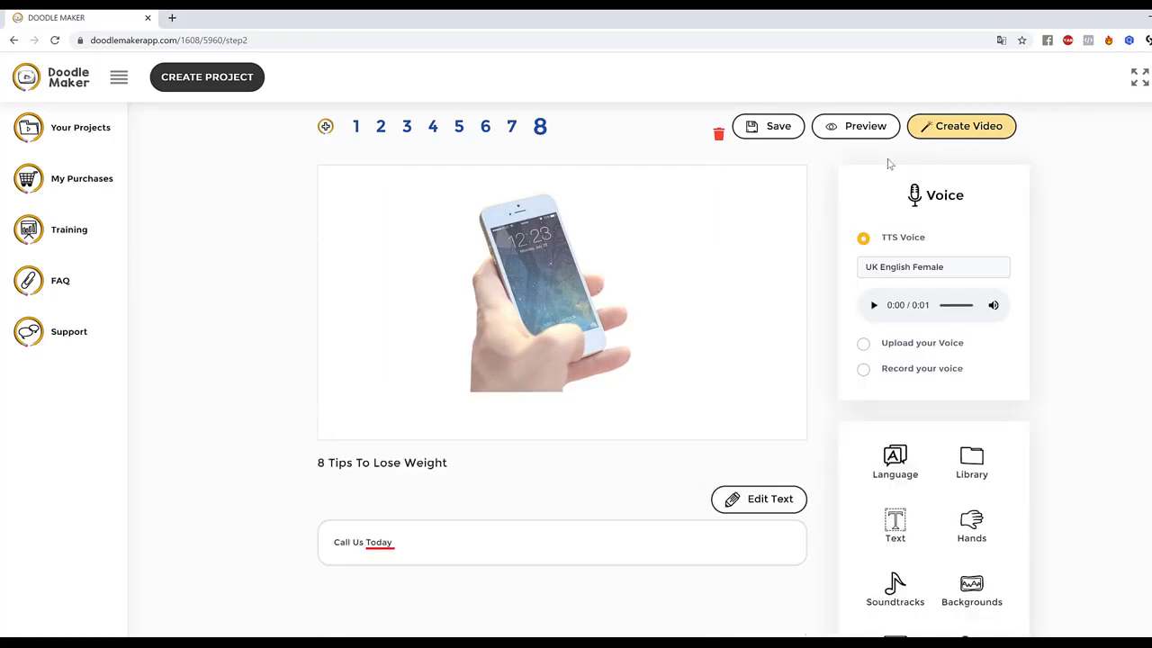
# Step: Preview slide 8 and change the phone photo's transition to Hand painting
pyautogui.click(885, 130)
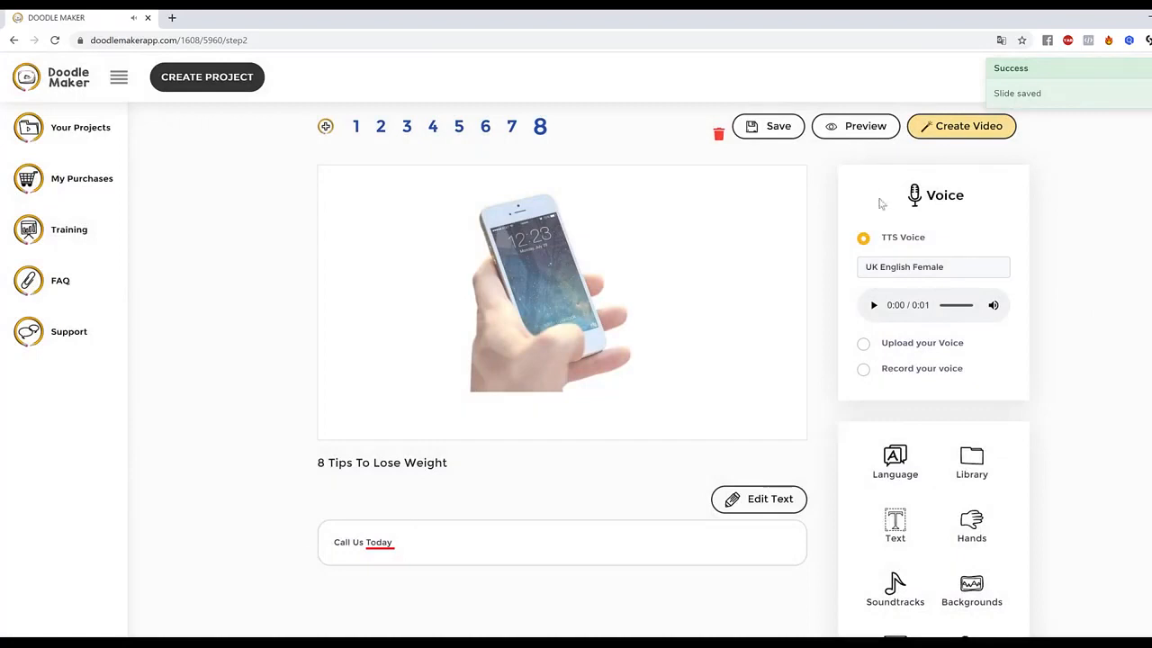
pyautogui.click(560, 351)
pyautogui.click(366, 526)
pyautogui.click(369, 572)
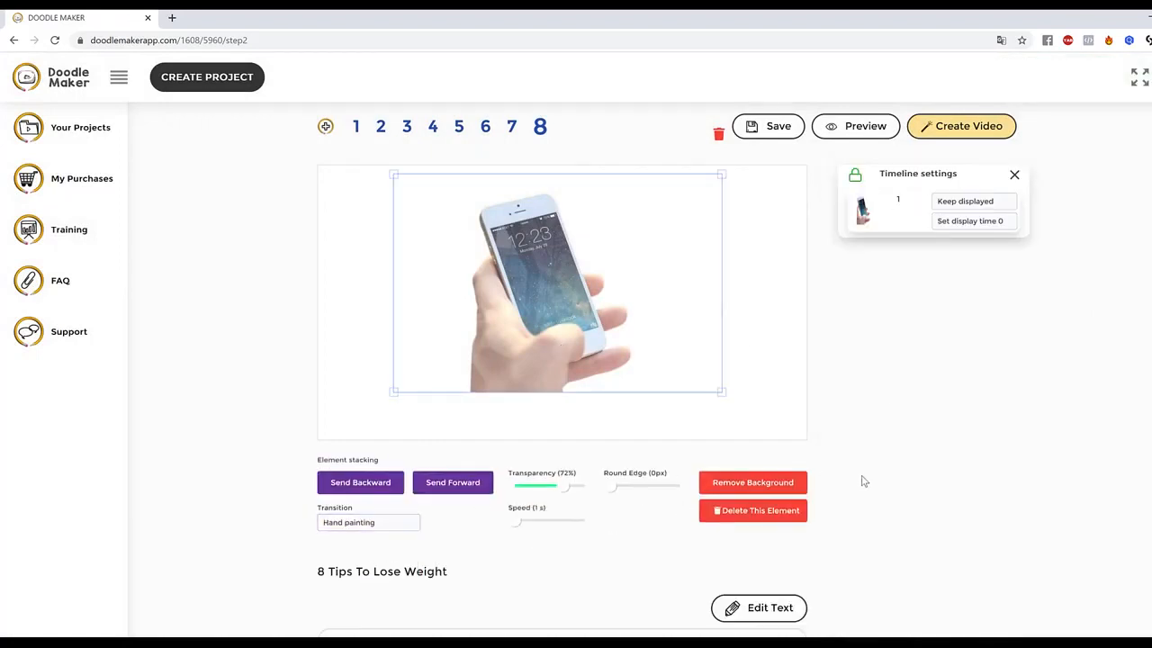
# Step: Preview slide 8 with the phone photo's Hand painting transition
pyautogui.scroll(-1, 856, 492)
pyautogui.scroll(2, 843, 495)
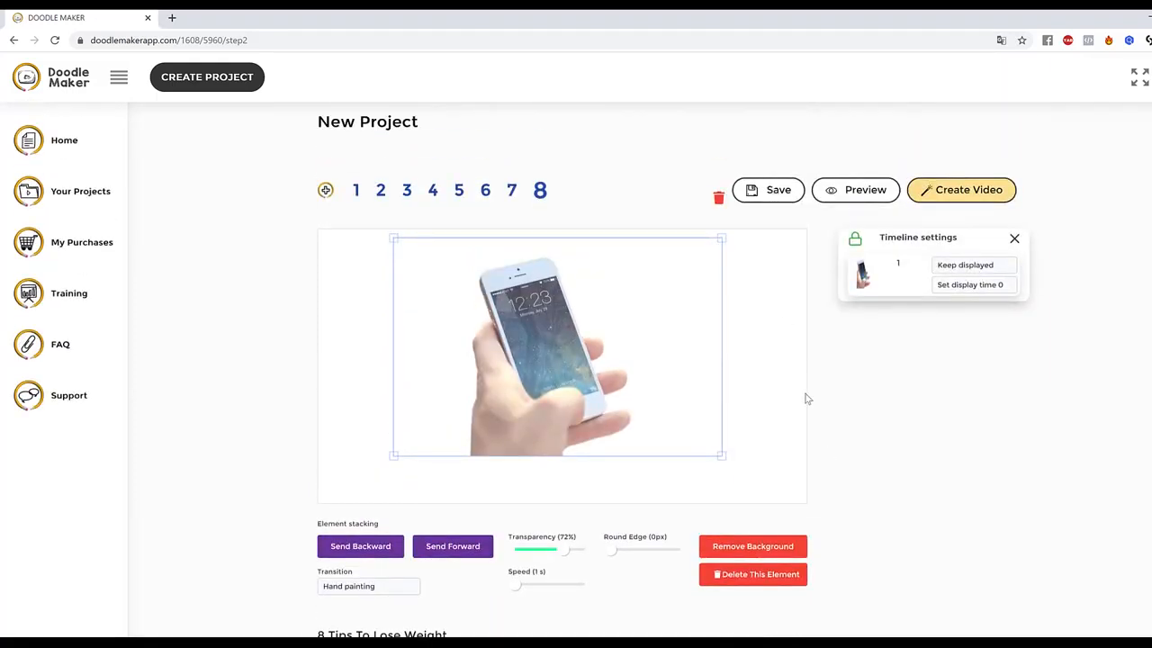
pyautogui.scroll(-2, 828, 423)
pyautogui.scroll(2, 878, 467)
pyautogui.click(842, 193)
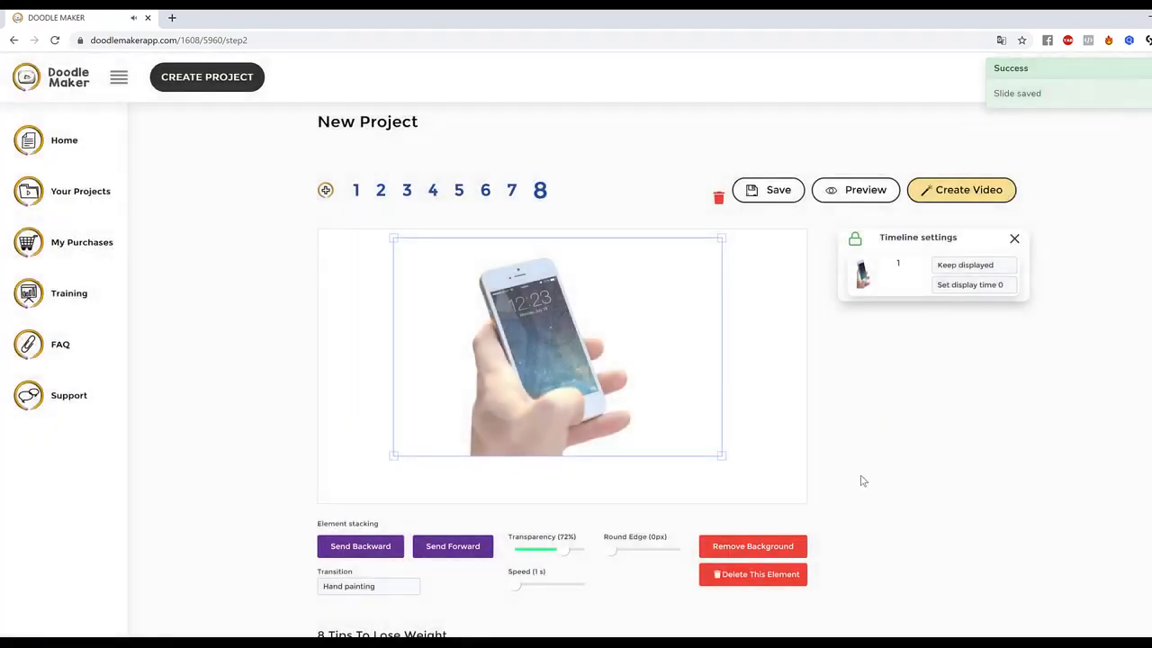
pyautogui.click(796, 470)
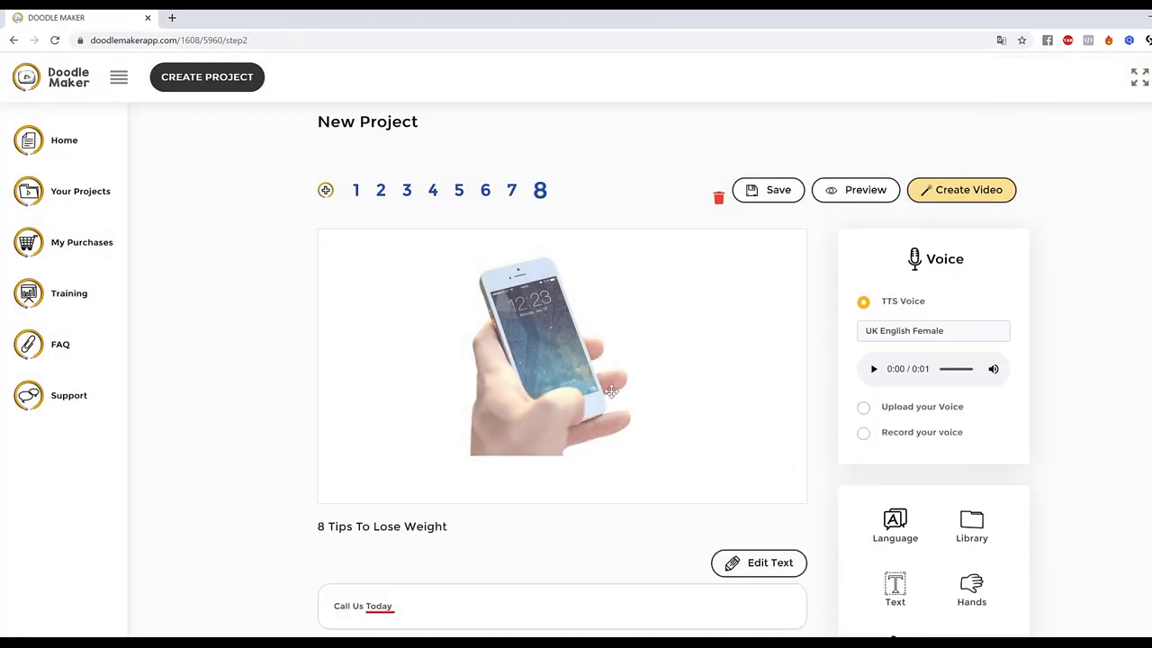
pyautogui.click(548, 400)
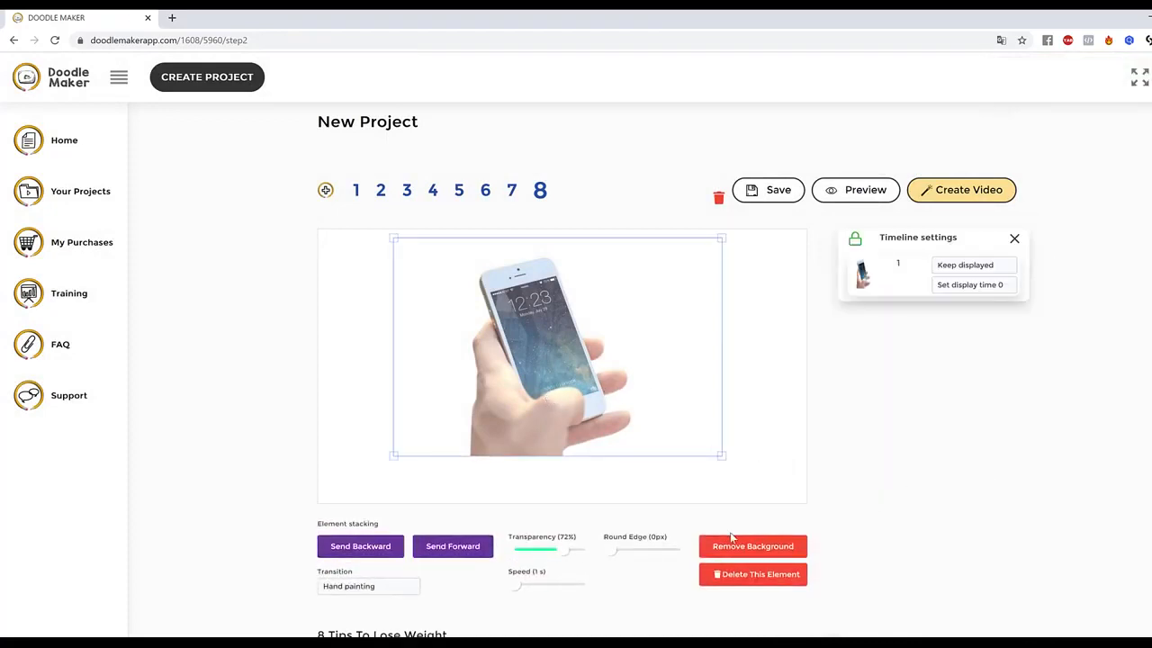
pyautogui.scroll(-2, 792, 539)
pyautogui.scroll(2, 843, 540)
pyautogui.scroll(-3, 873, 418)
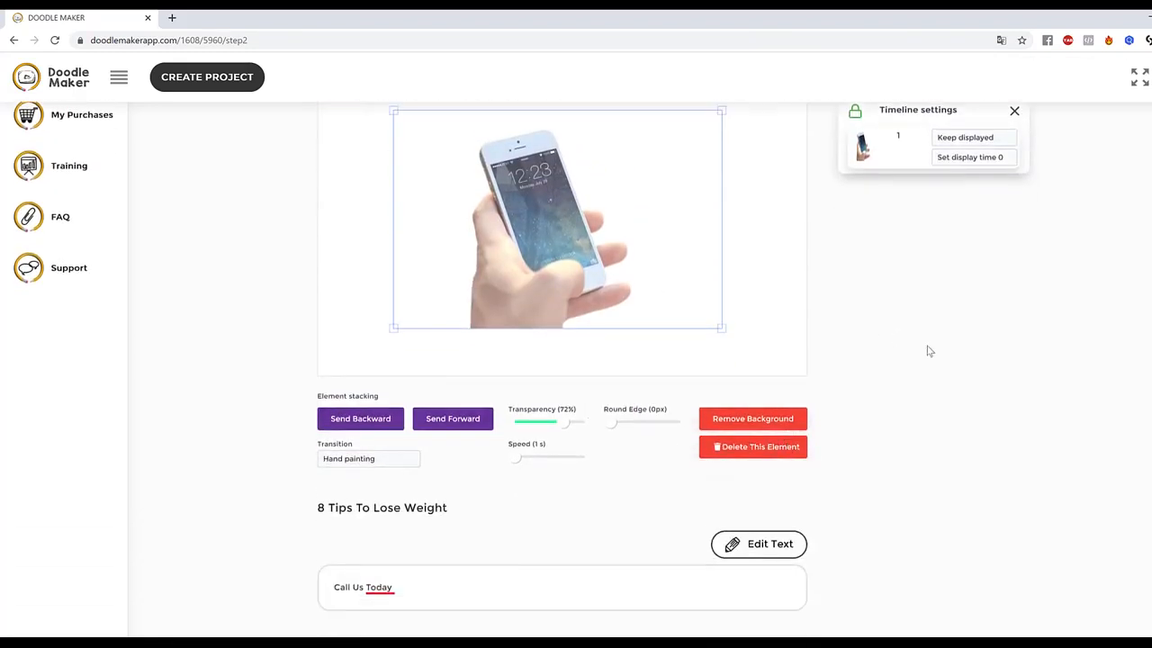
pyautogui.scroll(2, 928, 414)
pyautogui.scroll(1, 928, 417)
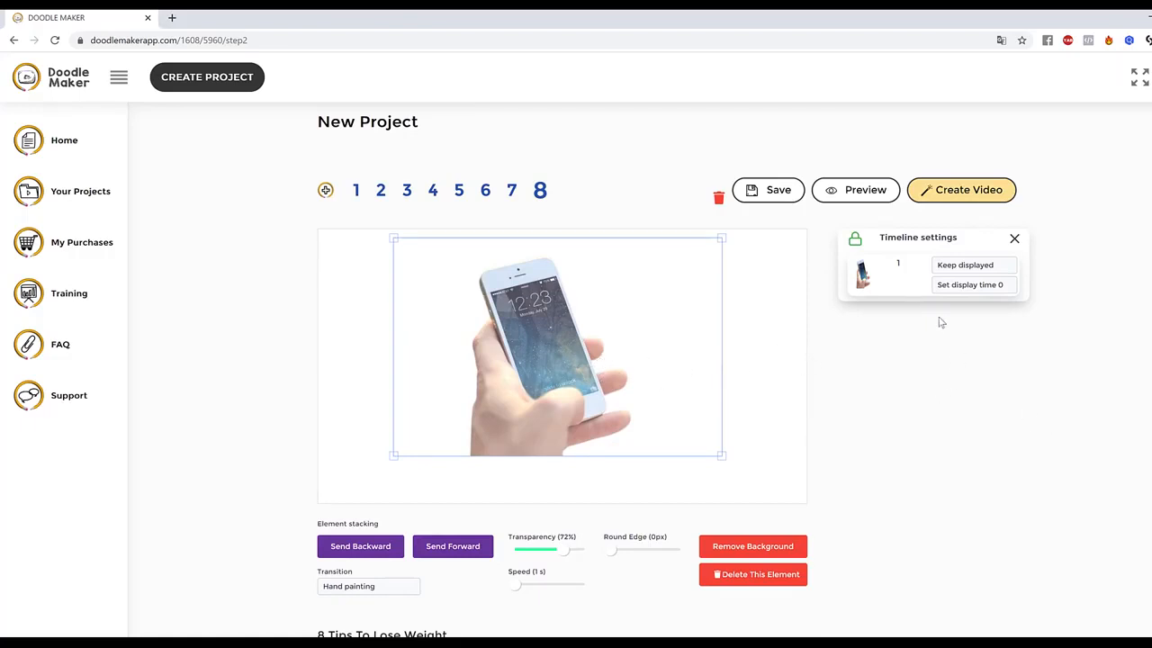
# Step: Replace the phone photo on slide 8 with its colour painted version from PhotoBin, placed in the middle of the slide
pyautogui.click(759, 351)
pyautogui.scroll(-2, 990, 576)
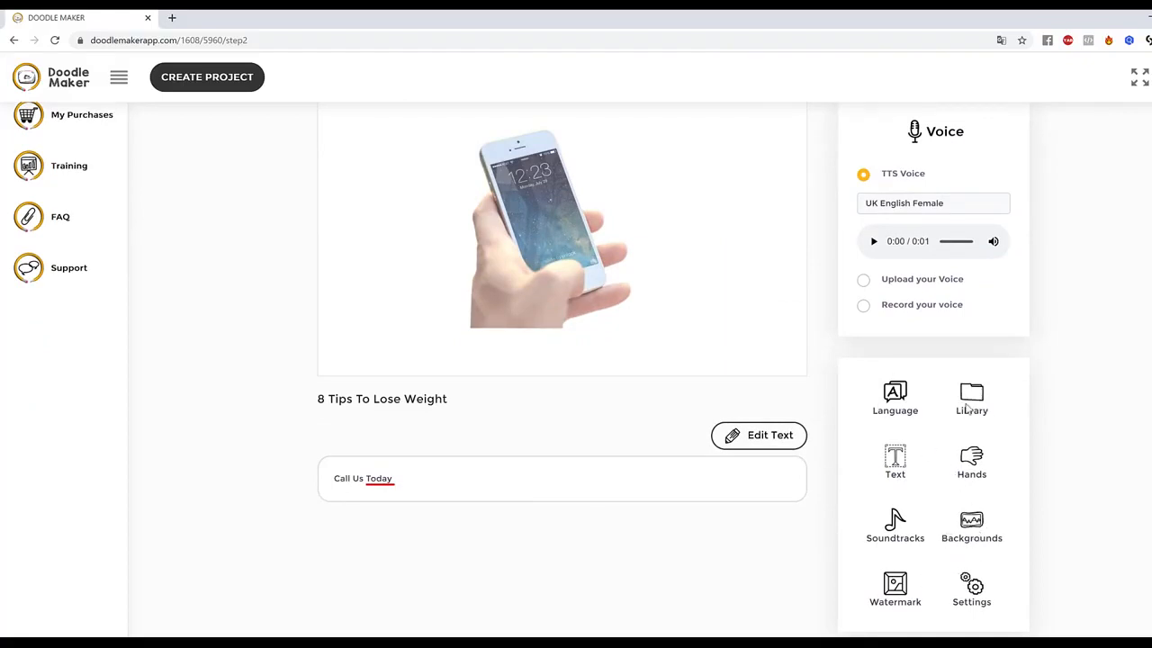
pyautogui.click(972, 404)
pyautogui.click(890, 417)
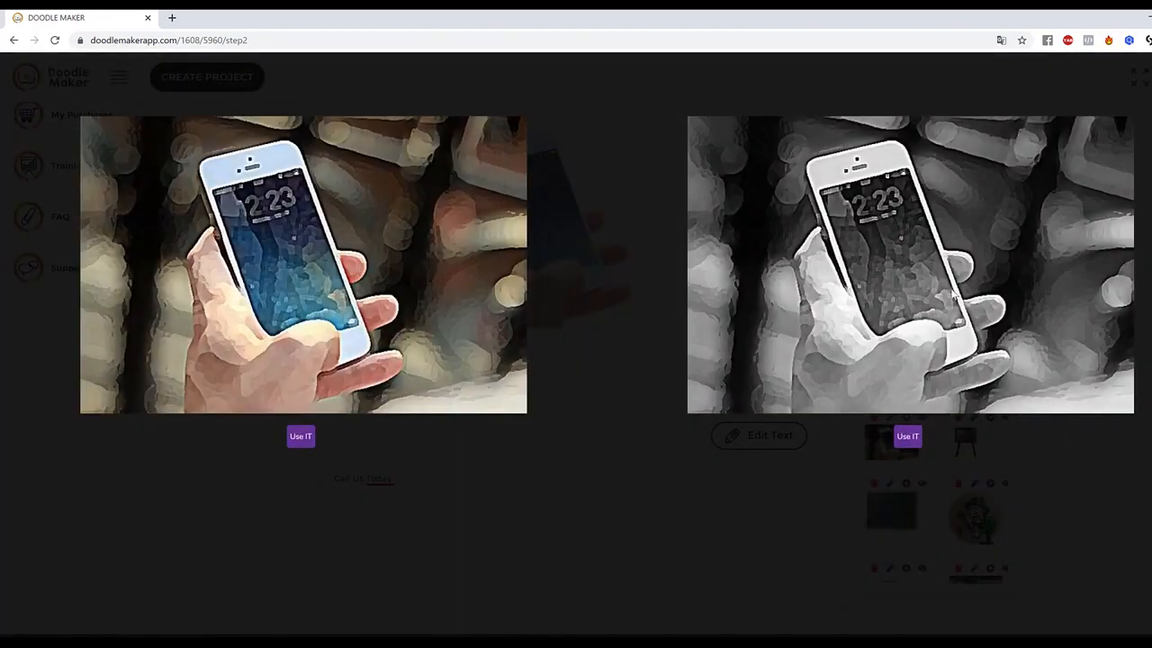
pyautogui.click(300, 436)
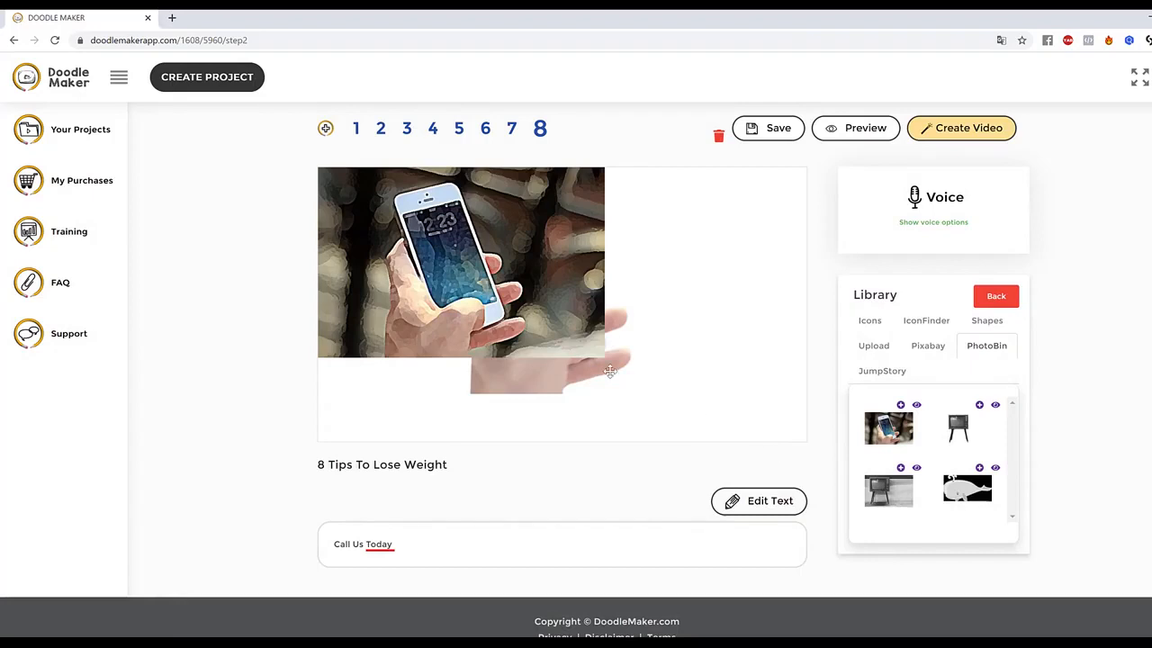
pyautogui.click(558, 373)
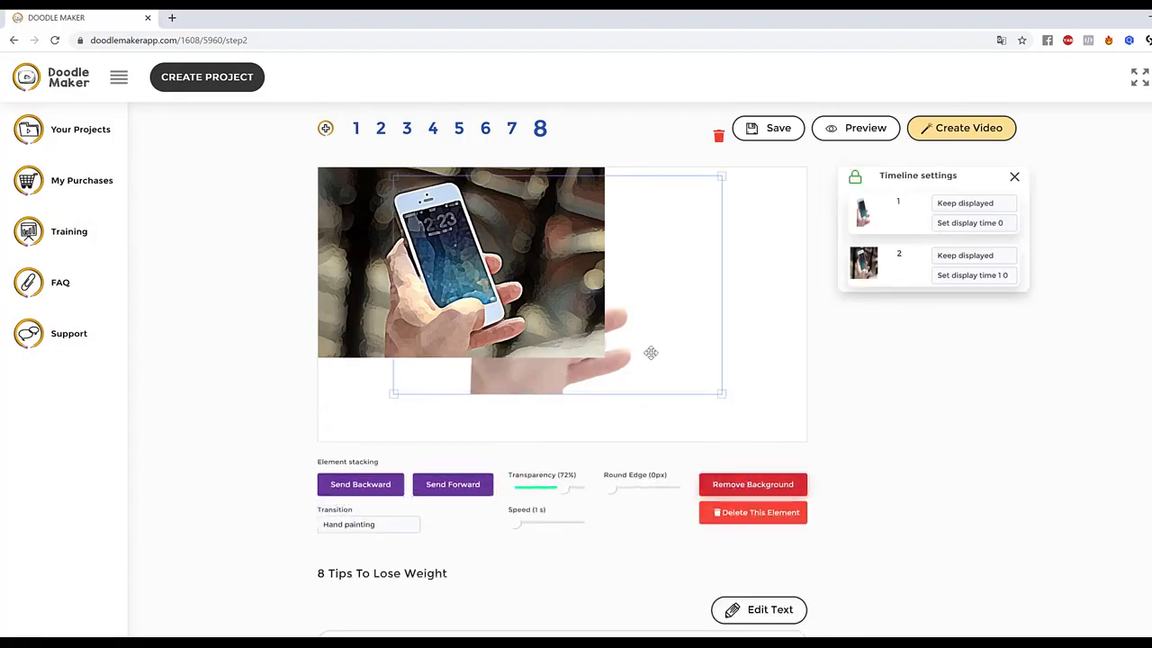
pyautogui.click(758, 515)
pyautogui.click(547, 303)
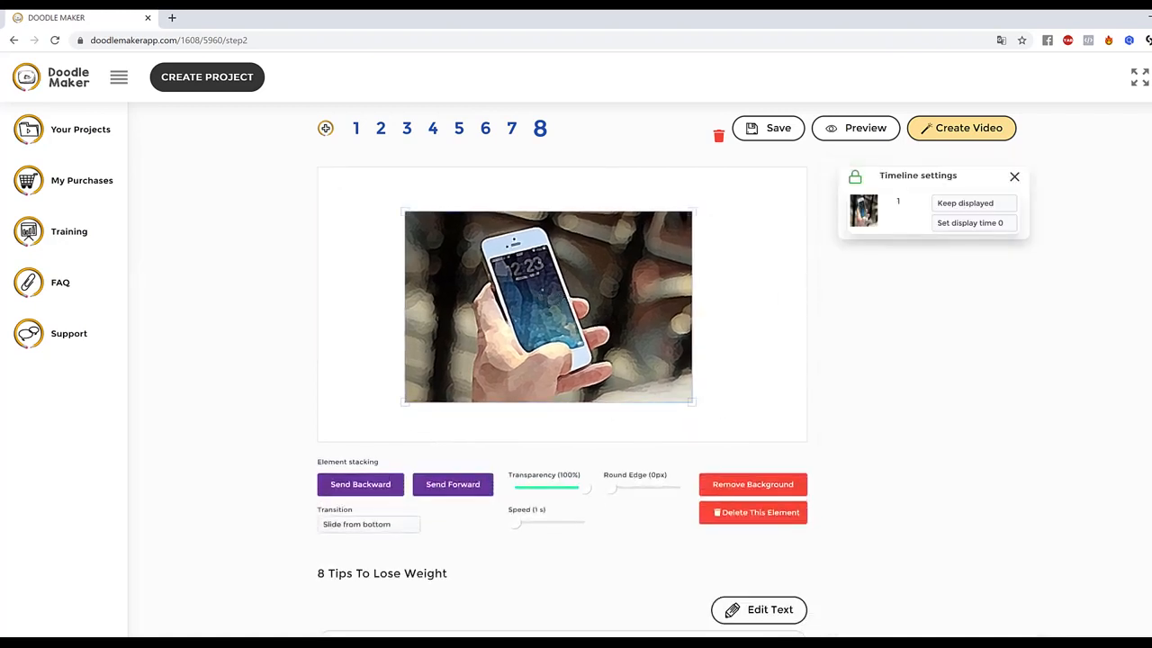
# Step: Remove the painted phone image's background and set its transition to Reveal
pyautogui.click(784, 486)
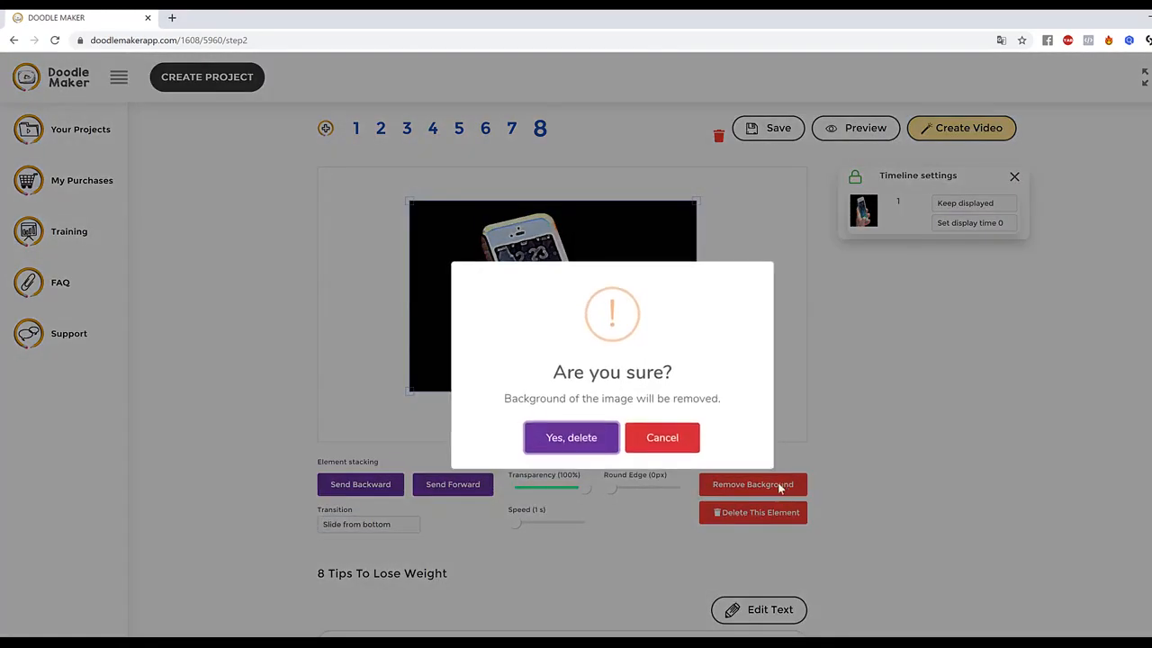
pyautogui.click(557, 440)
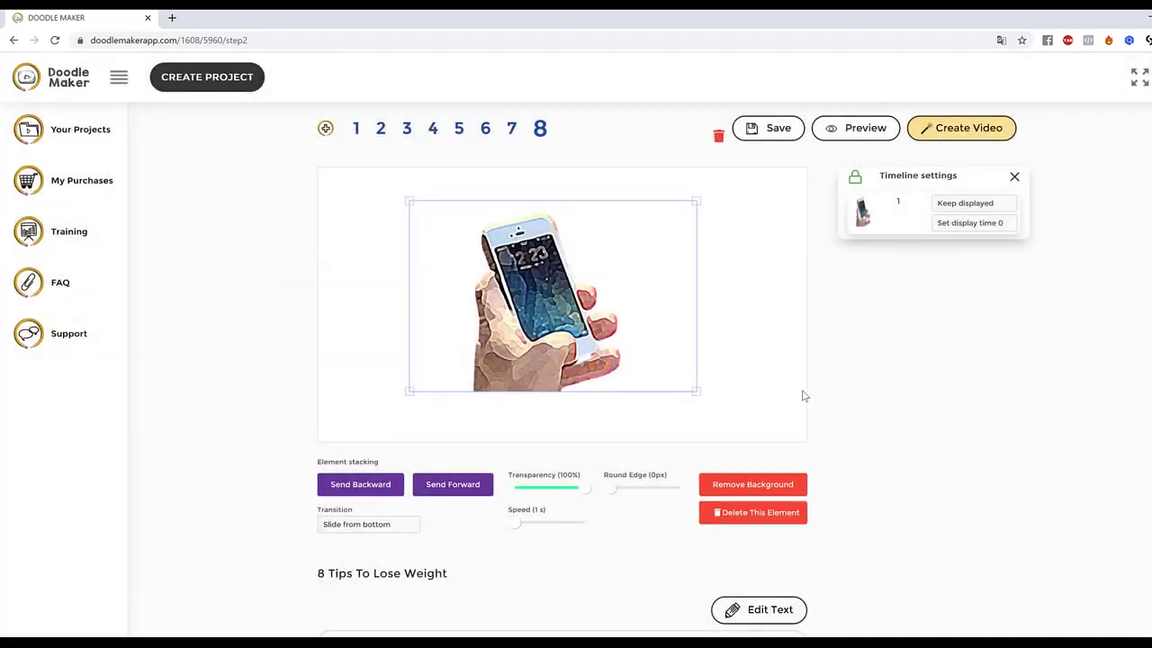
pyautogui.click(802, 392)
pyautogui.click(583, 304)
pyautogui.click(360, 524)
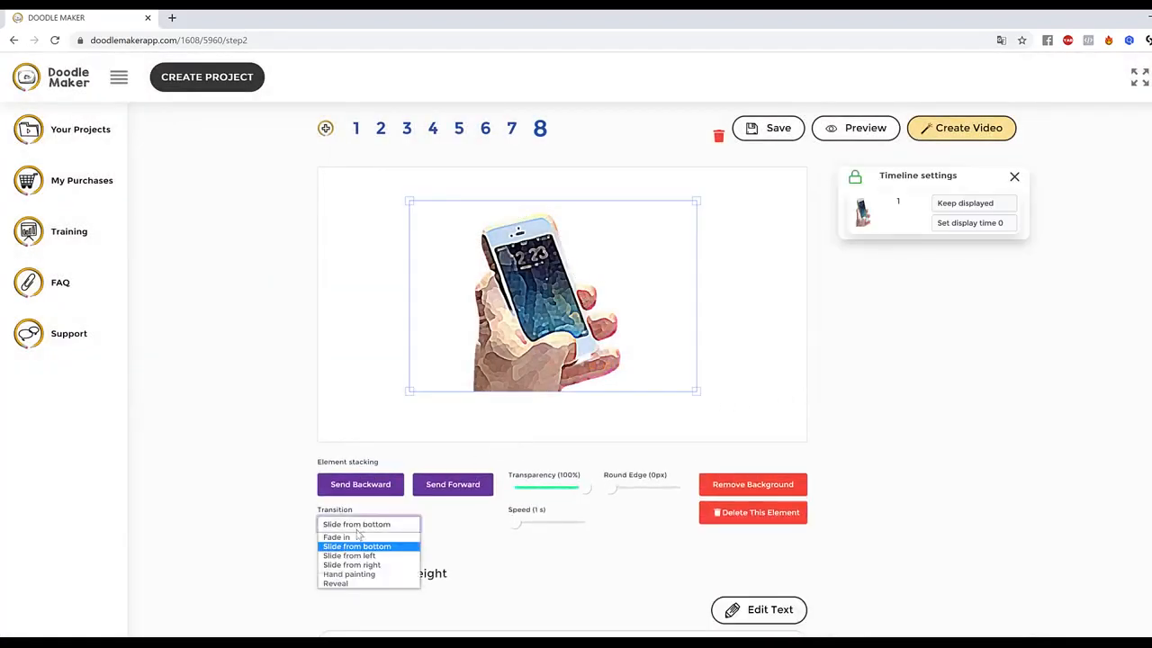
pyautogui.click(347, 583)
# Step: Preview slide 8 with the painted phone image's Reveal transition
pyautogui.click(791, 380)
pyautogui.click(859, 128)
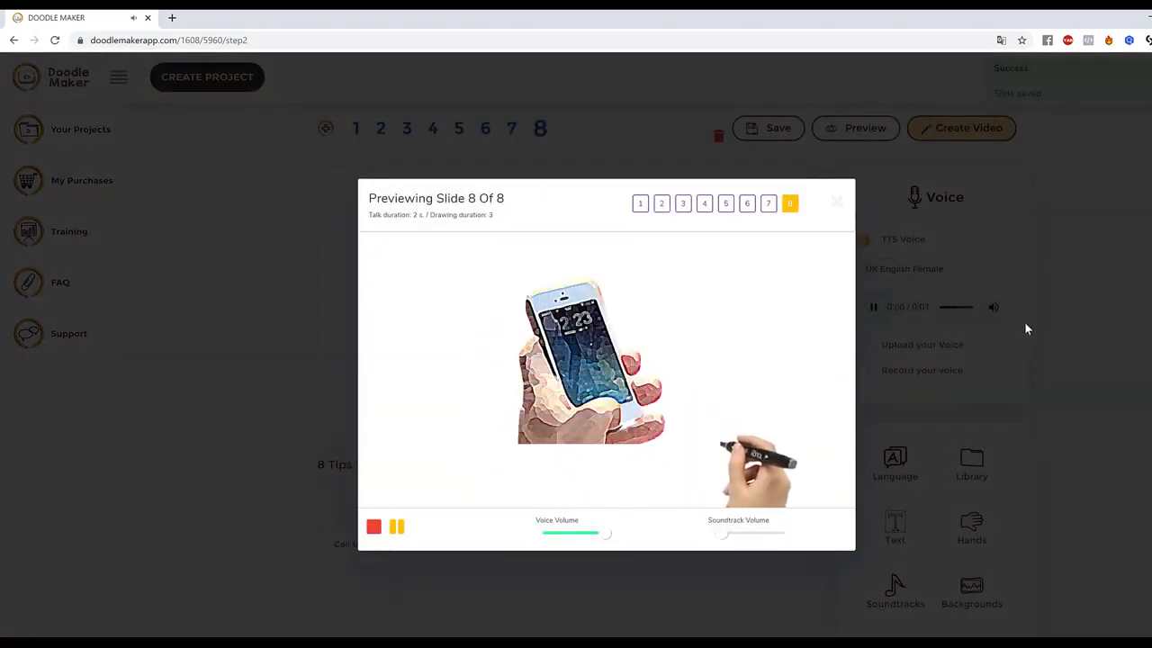
pyautogui.click(1062, 310)
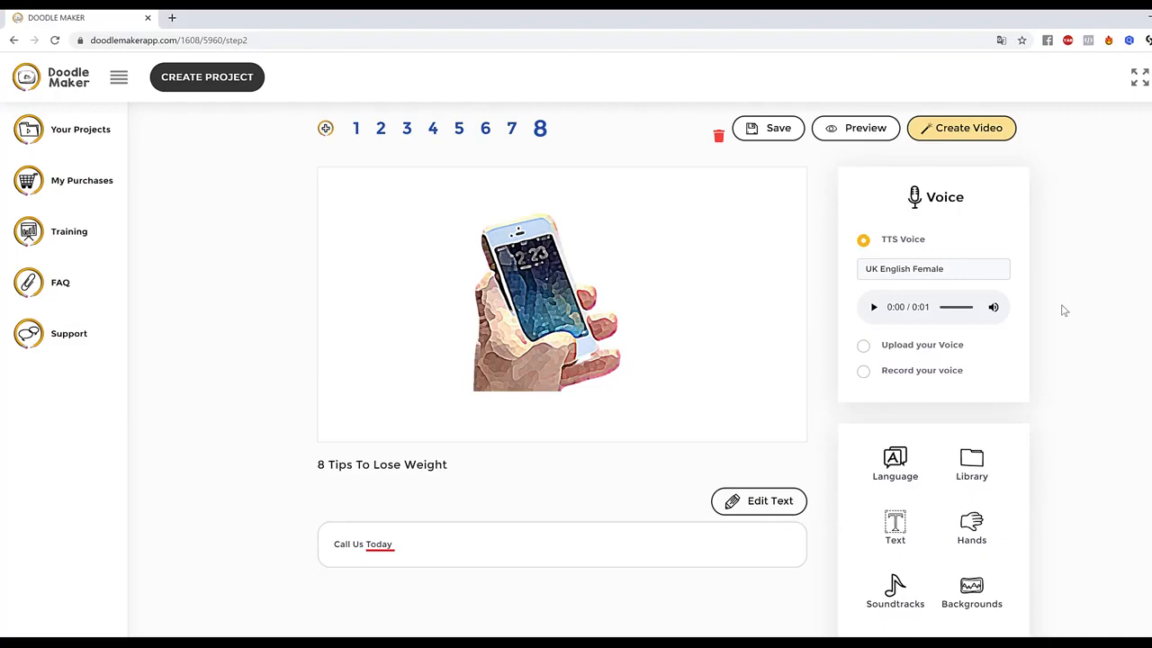
# Step: Change the background to a custom dark blue color
pyautogui.scroll(-2, 1063, 313)
pyautogui.scroll(2, 1011, 432)
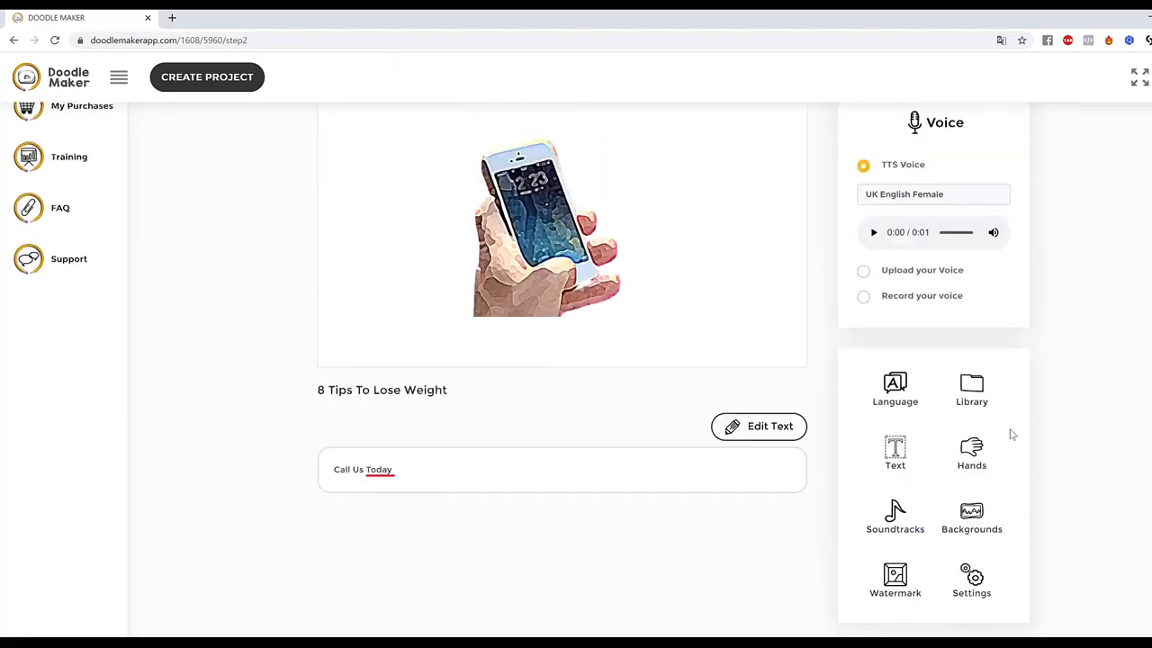
pyautogui.click(972, 576)
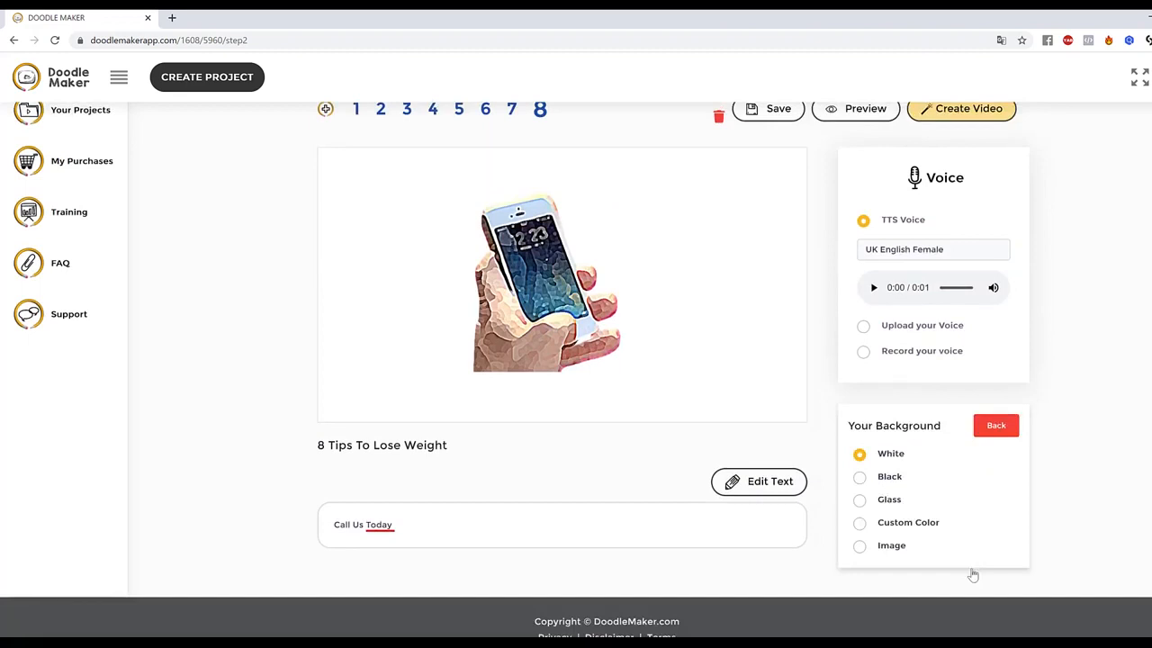
pyautogui.click(862, 525)
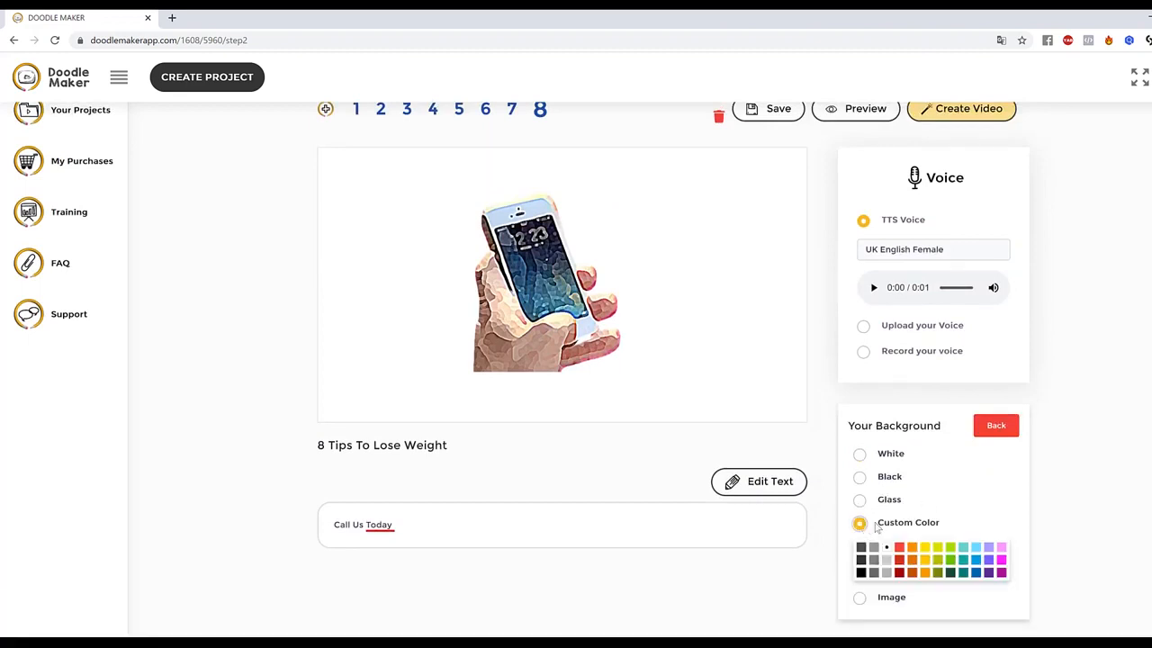
pyautogui.click(976, 573)
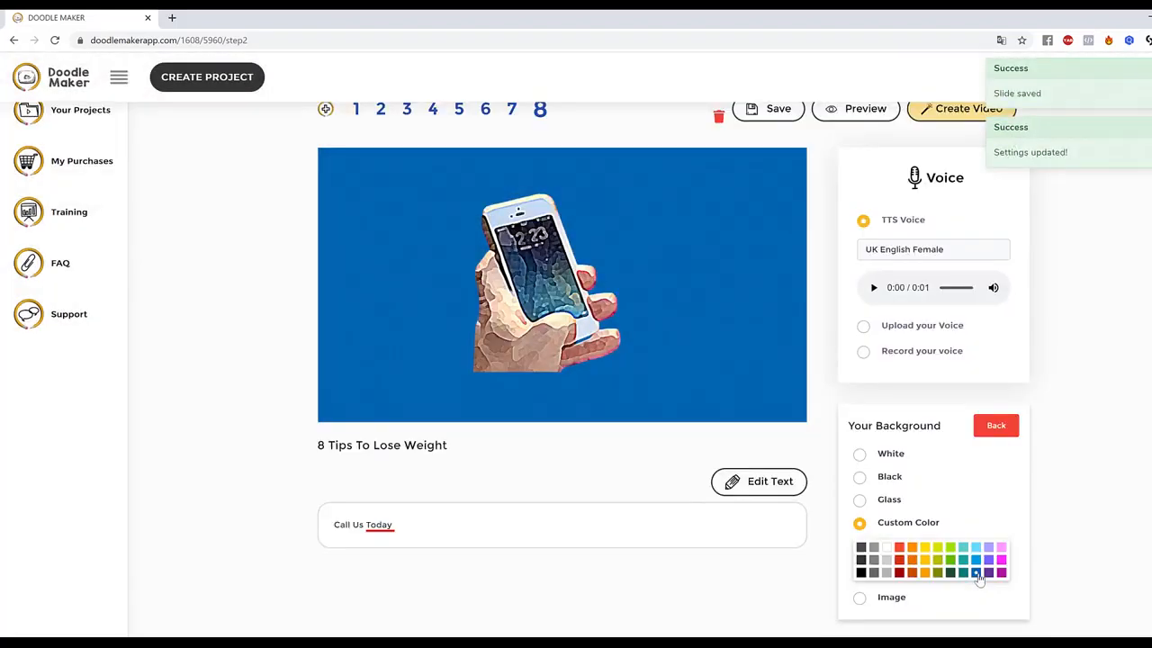
# Step: Delete the painted phone image from slide 8 and search the JumpStory library for "phone"
pyautogui.click(574, 290)
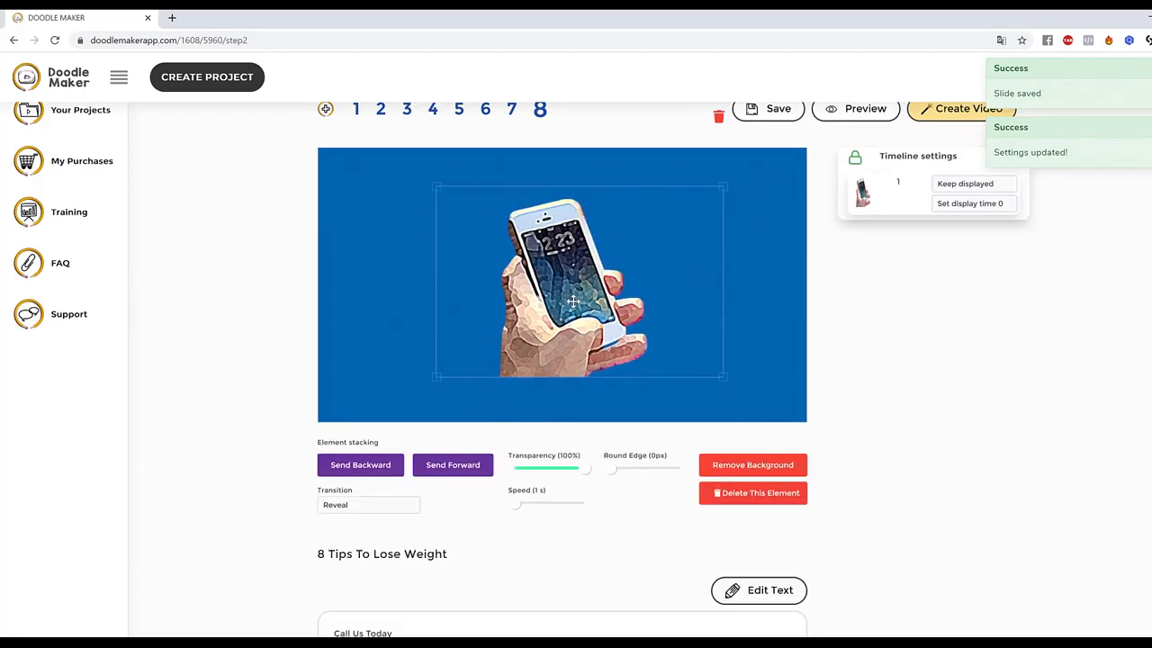
pyautogui.click(769, 495)
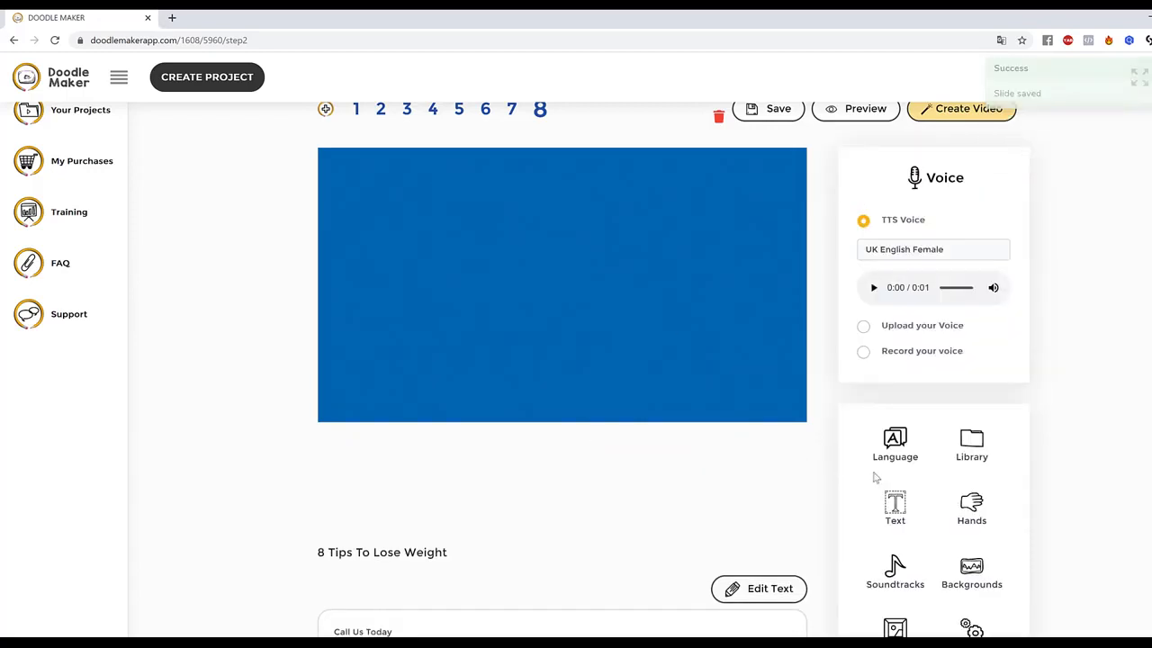
pyautogui.click(972, 446)
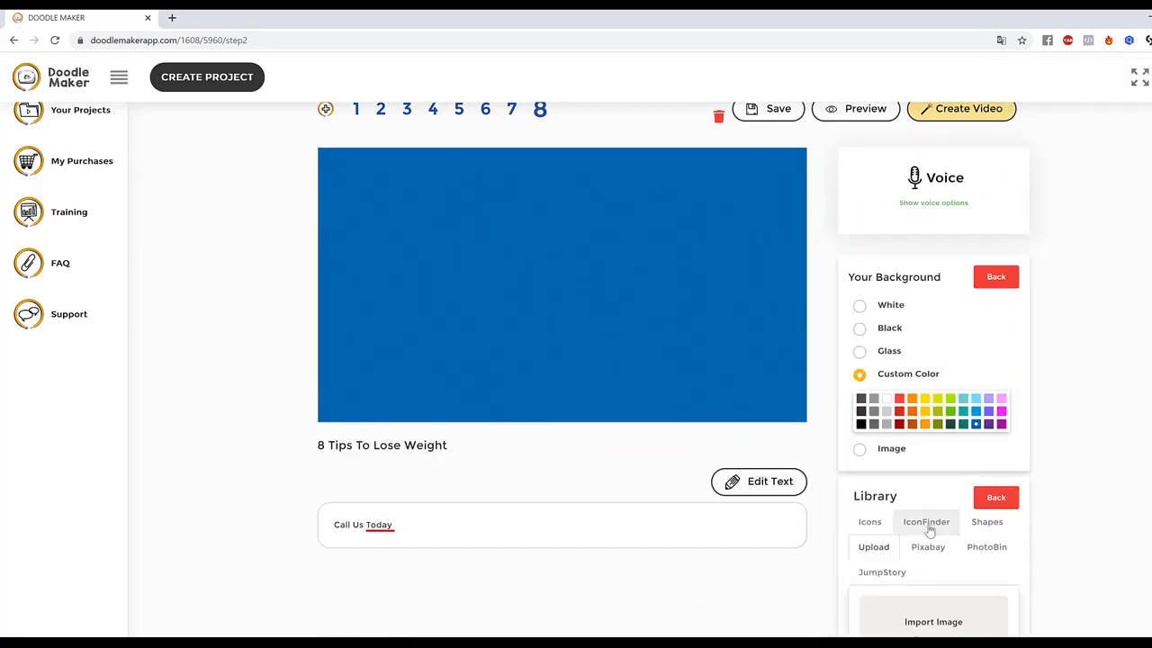
pyautogui.click(903, 575)
pyautogui.doubleClick(942, 611)
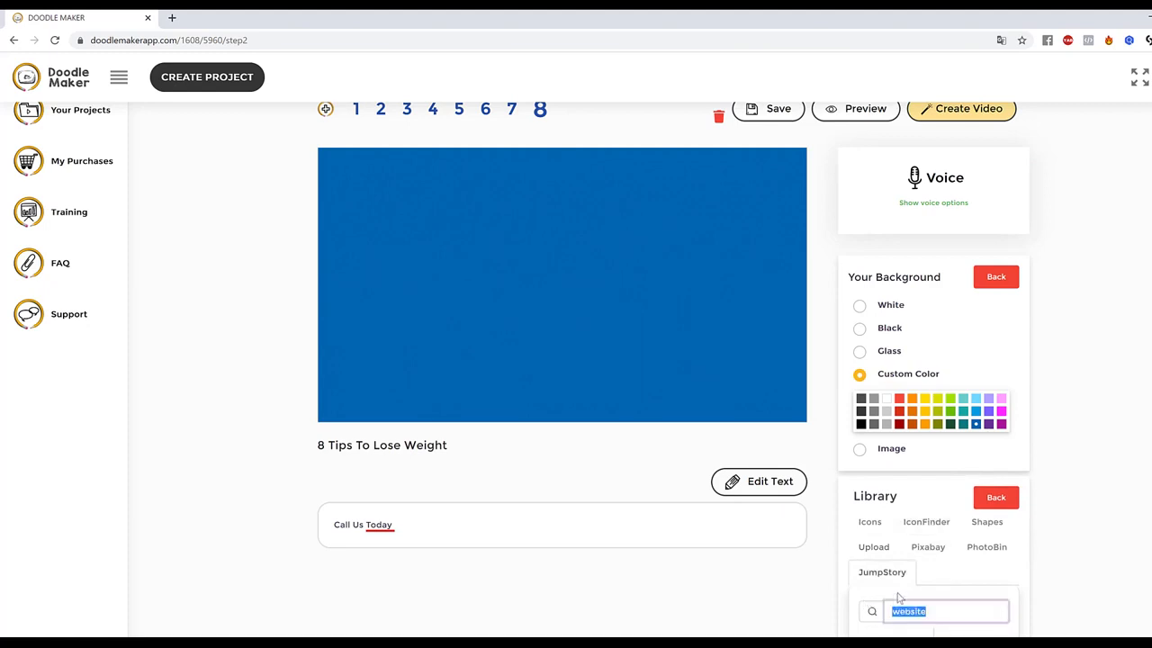
pyautogui.write('phone')
pyautogui.press('Return')
# Step: Add the red telephone booth graphic from the search results to slide 8 and position it near the middle
pyautogui.scroll(-1, 1130, 477)
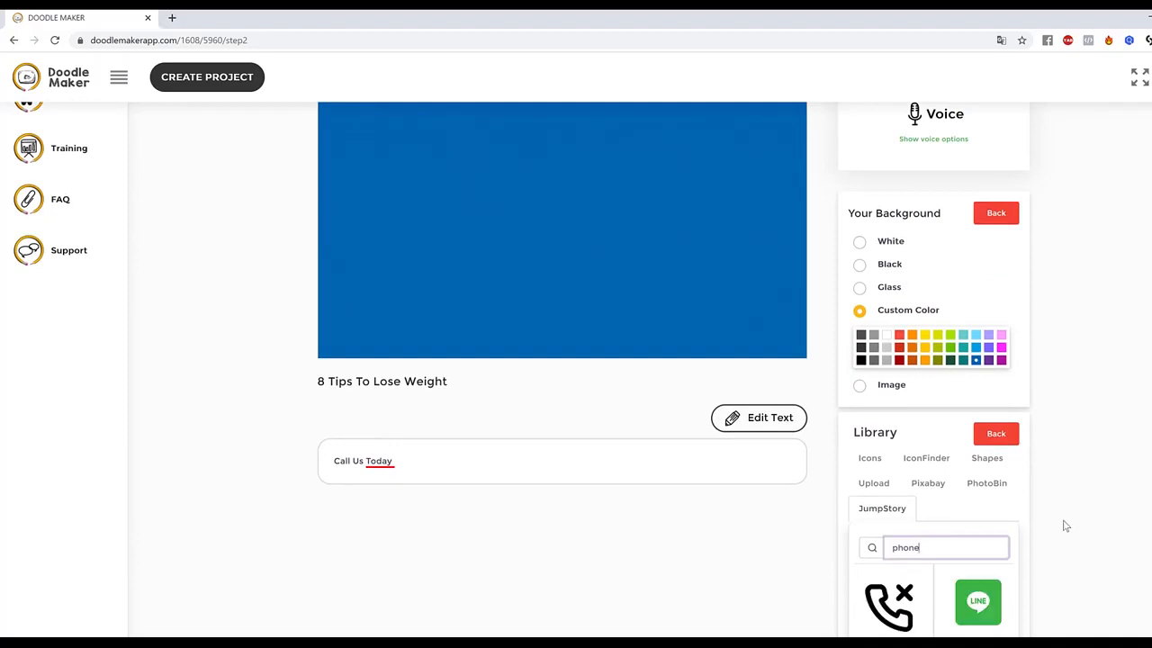
pyautogui.scroll(-2, 1065, 524)
pyautogui.scroll(-1, 1064, 521)
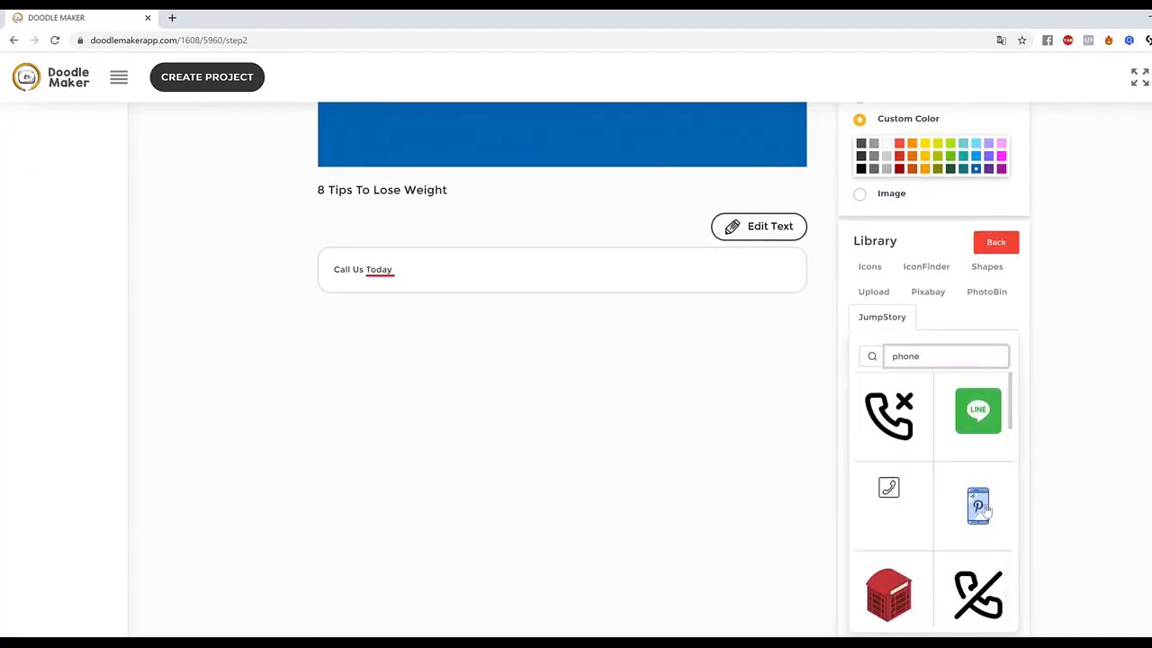
pyautogui.scroll(-2, 990, 522)
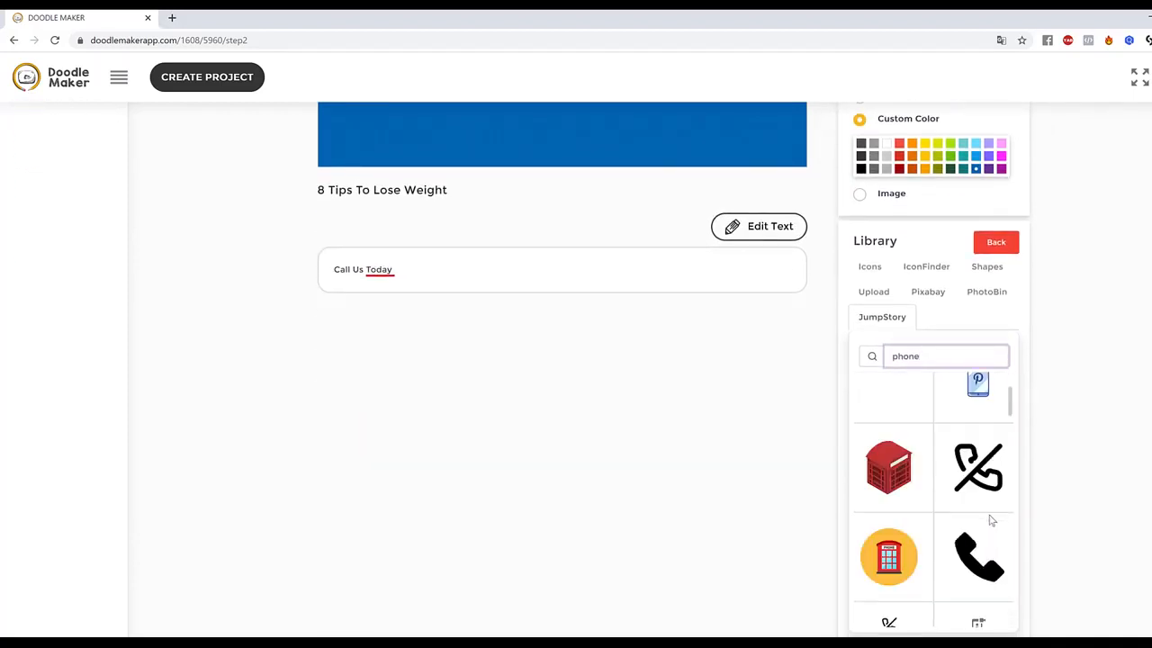
pyautogui.click(898, 476)
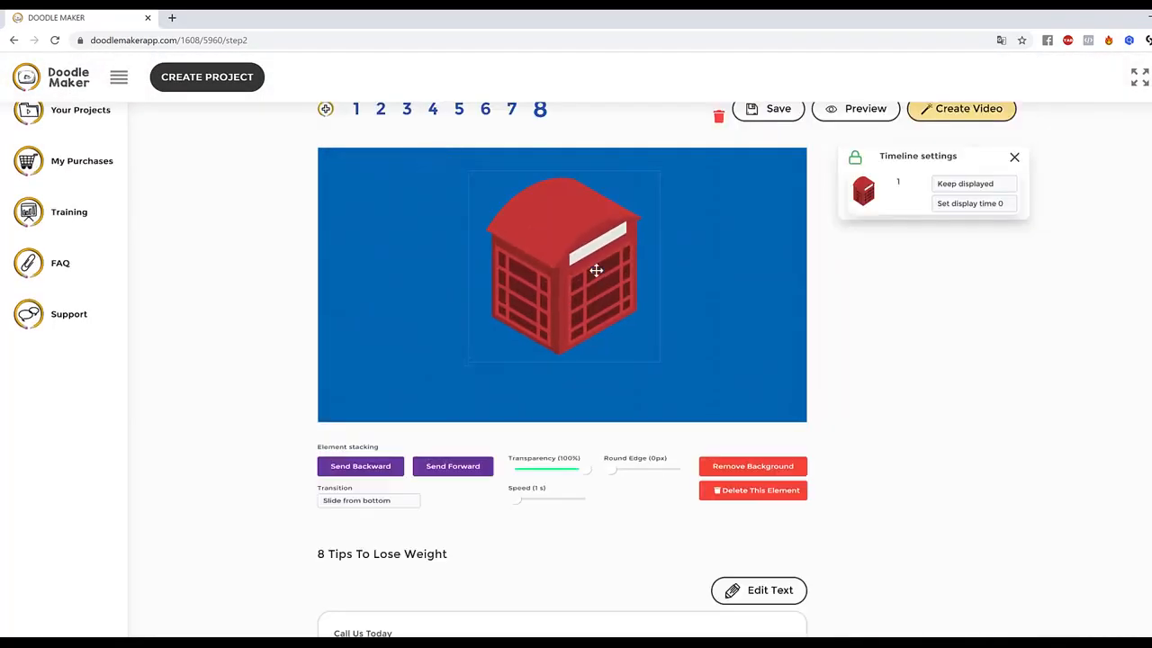
pyautogui.moveTo(596, 270); pyautogui.dragTo(531, 267)
pyautogui.click(708, 365)
pyautogui.click(529, 260)
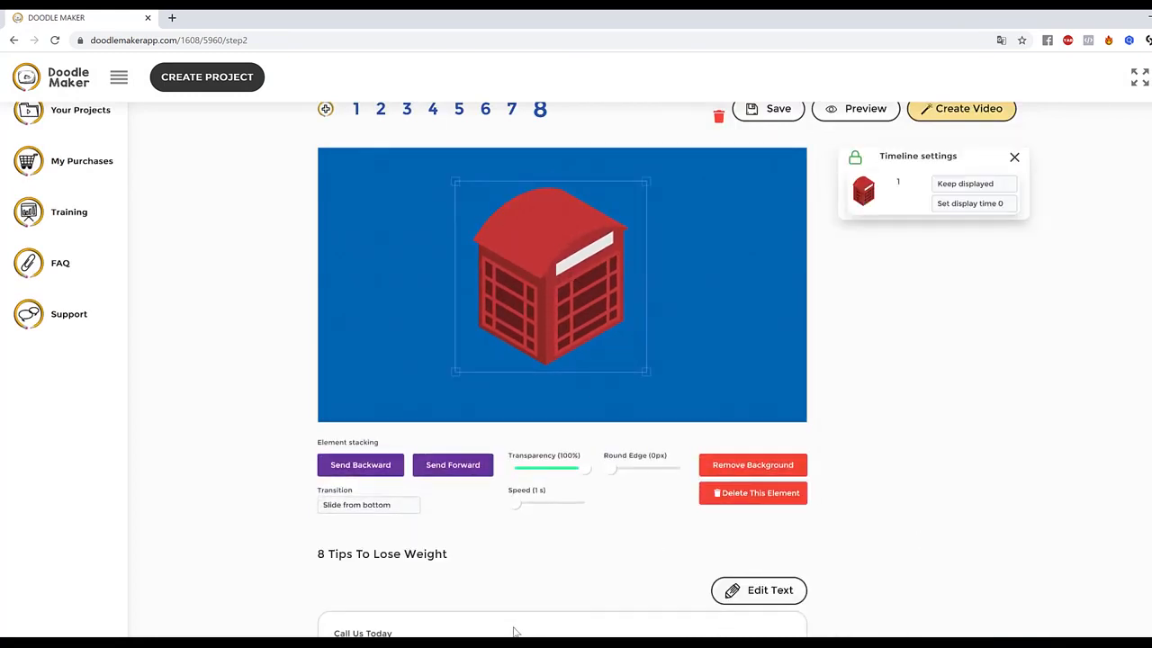
pyautogui.click(810, 350)
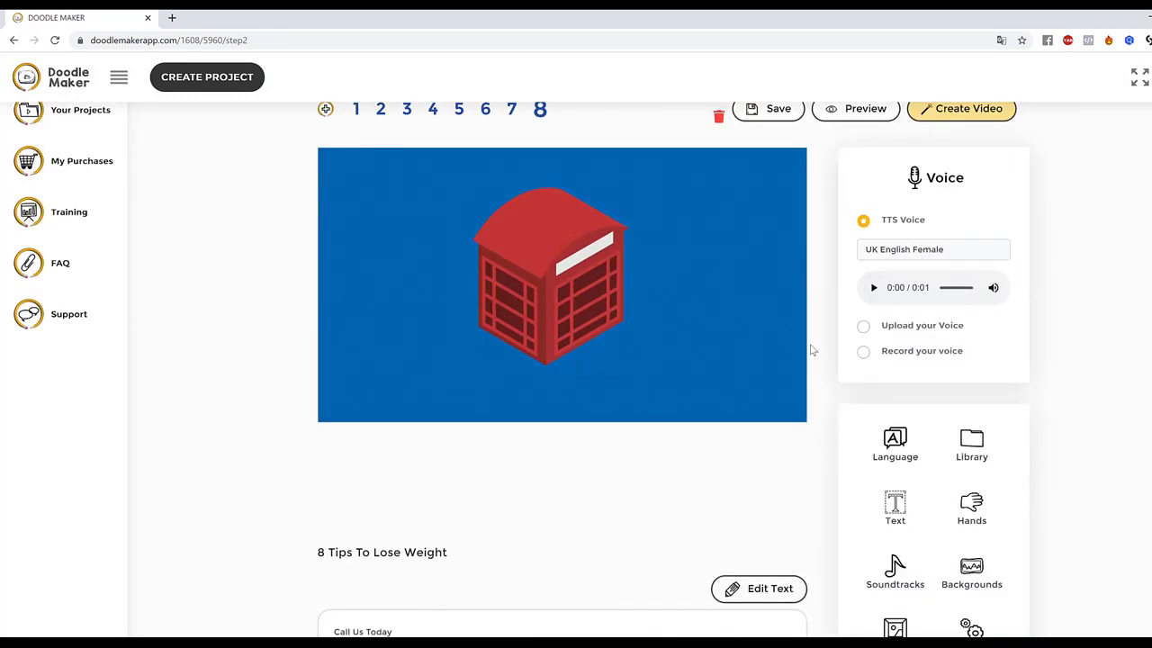
# Step: Set the telephone booth's transition to Slide from left and preview slide 8
pyautogui.click(593, 282)
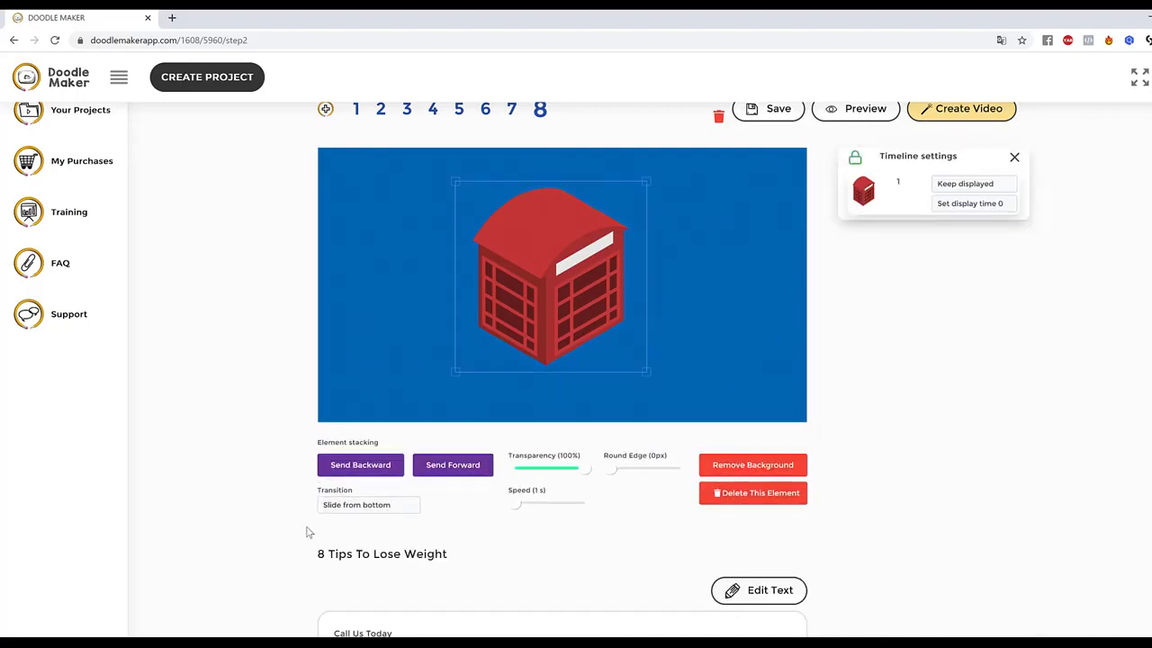
pyautogui.click(347, 506)
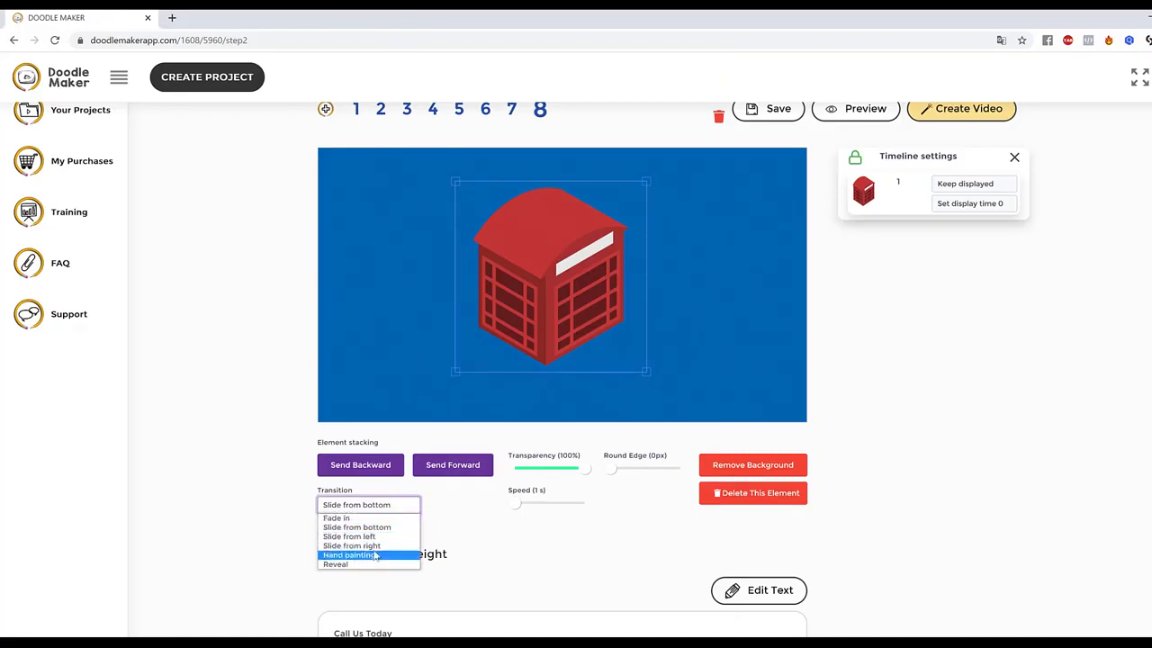
pyautogui.click(371, 537)
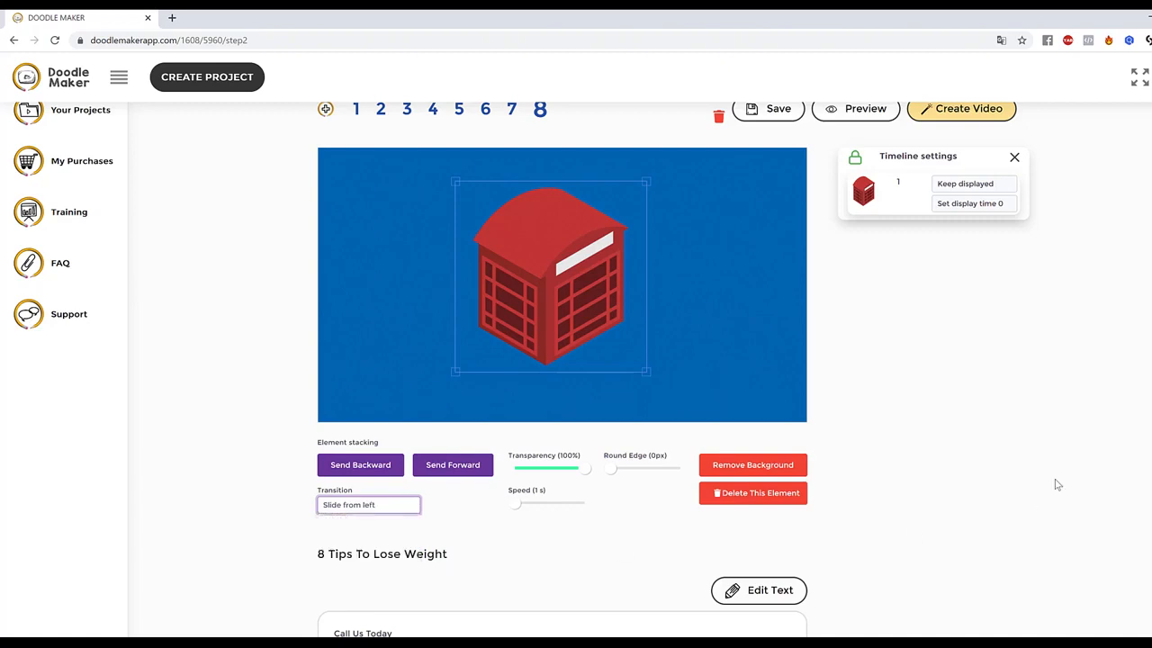
pyautogui.click(771, 355)
pyautogui.scroll(1, 815, 267)
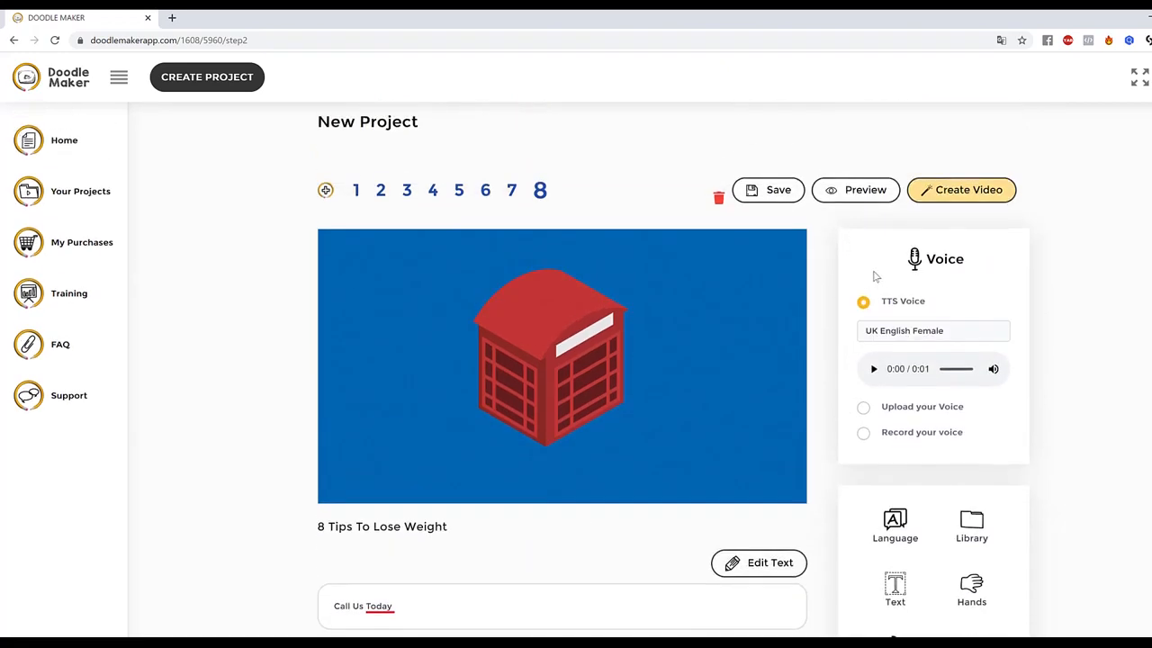
pyautogui.click(860, 191)
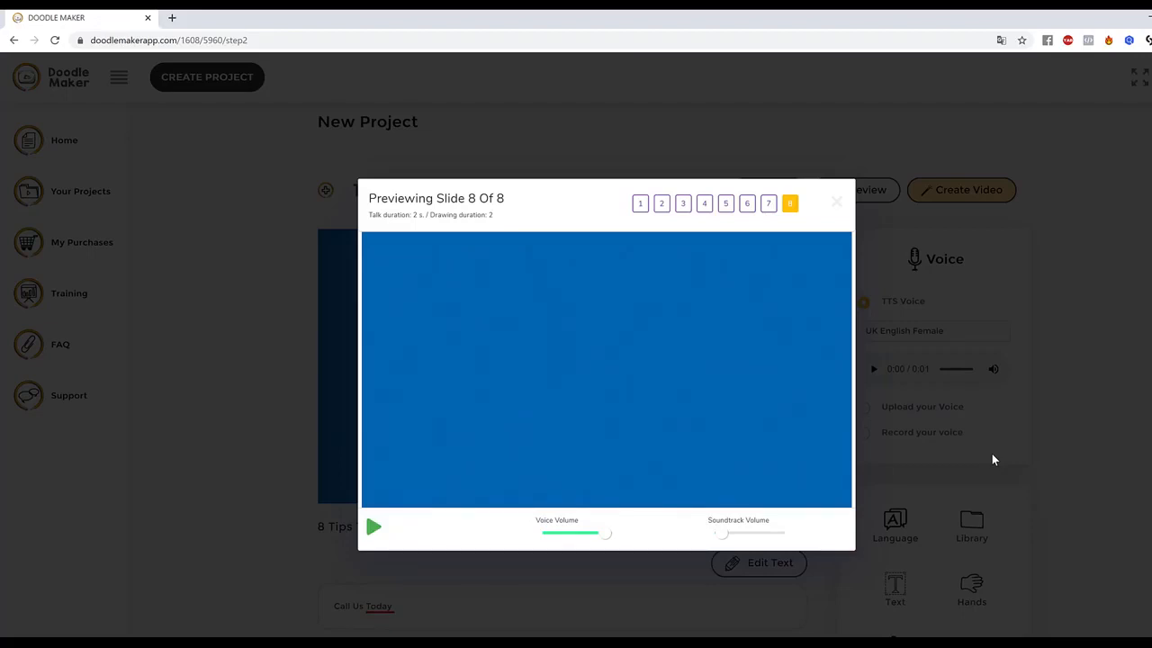
# Step: Leave the preview, go to slide 6 and recolor its drinking glass graphic white
pyautogui.click(837, 202)
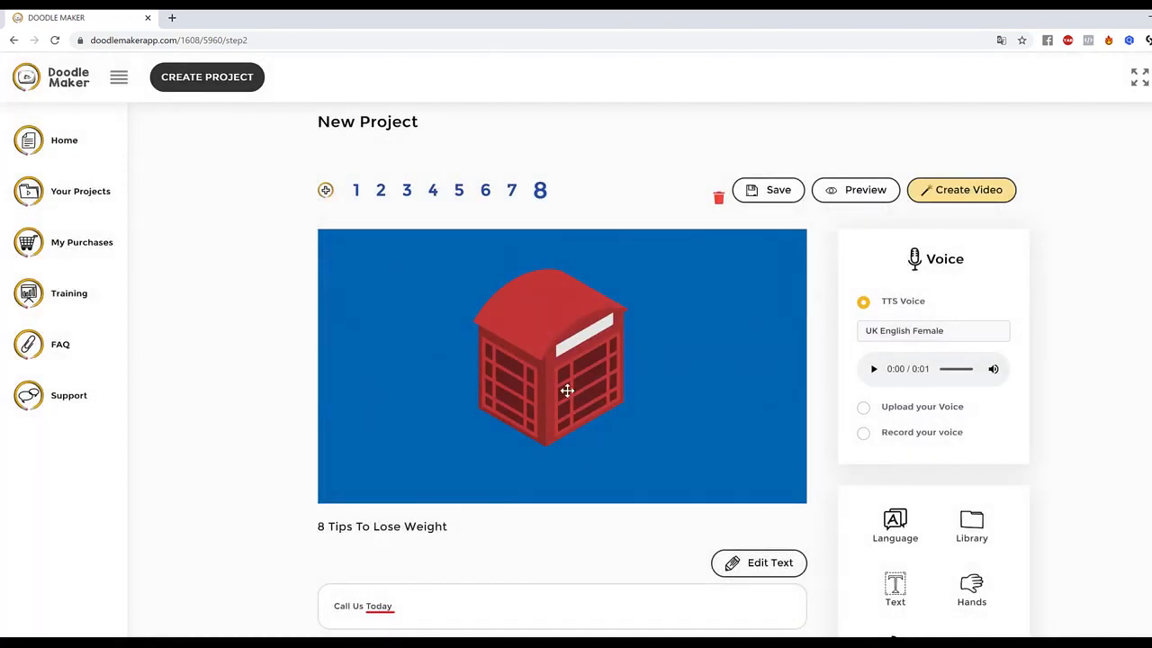
pyautogui.click(511, 192)
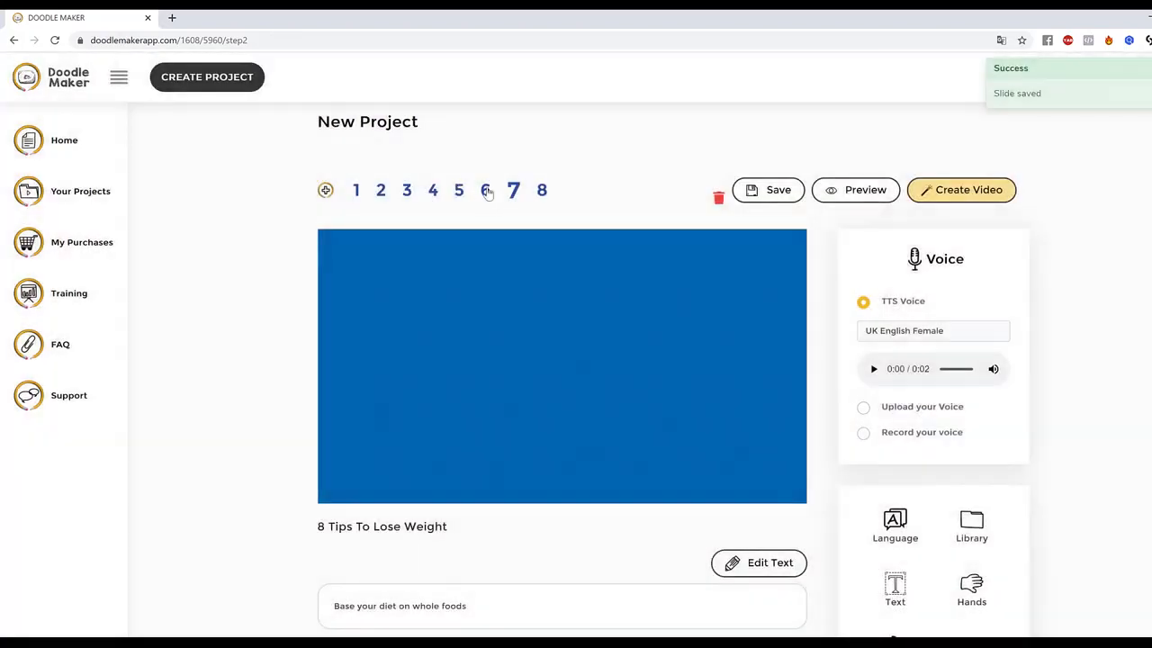
pyautogui.click(486, 191)
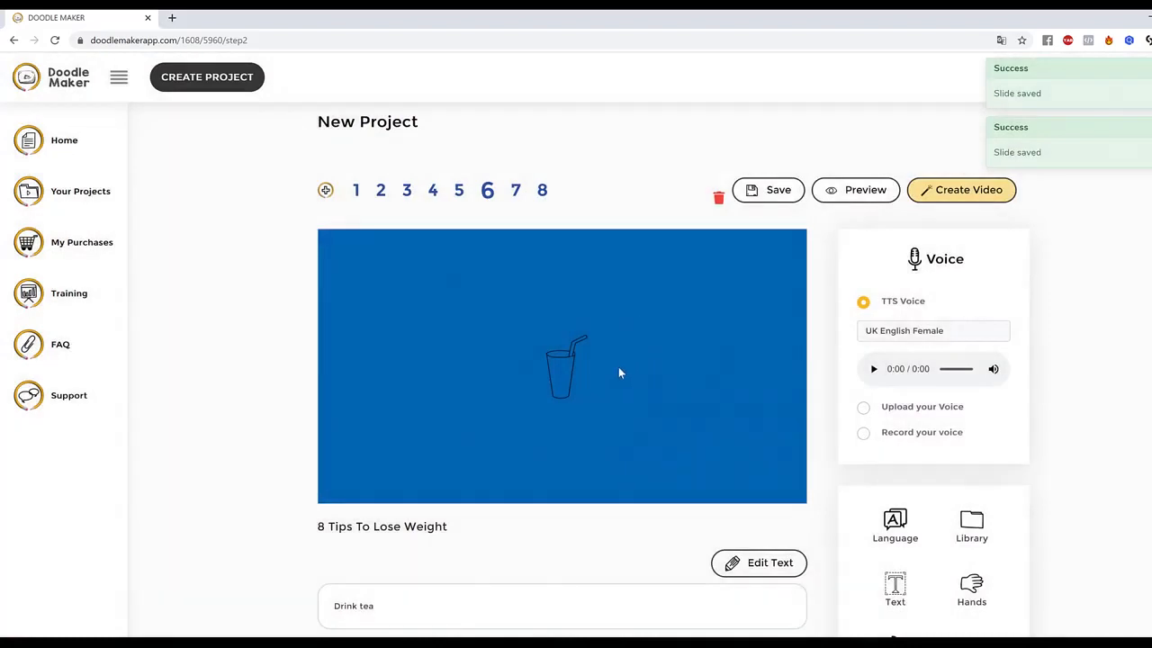
pyautogui.click(557, 366)
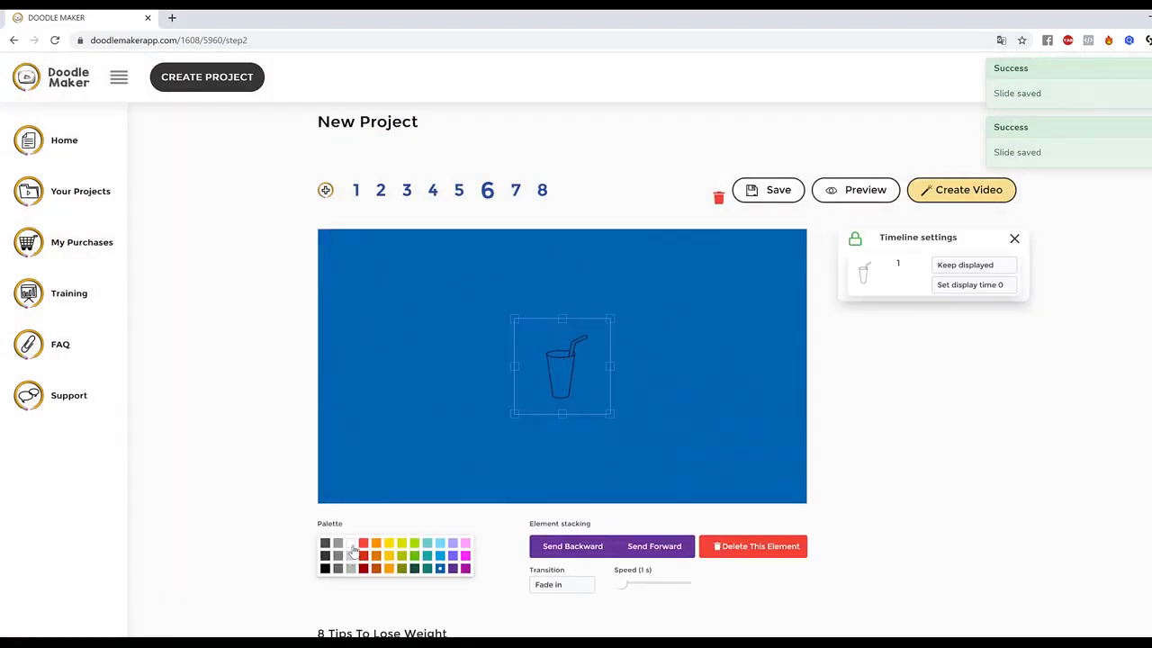
pyautogui.click(350, 544)
# Step: Enlarge the drinking glass on slide 6 and place it near the middle of the canvas
pyautogui.moveTo(582, 361); pyautogui.dragTo(566, 360)
pyautogui.moveTo(595, 413); pyautogui.dragTo(634, 448)
pyautogui.moveTo(561, 381); pyautogui.dragTo(535, 351)
pyautogui.click(805, 435)
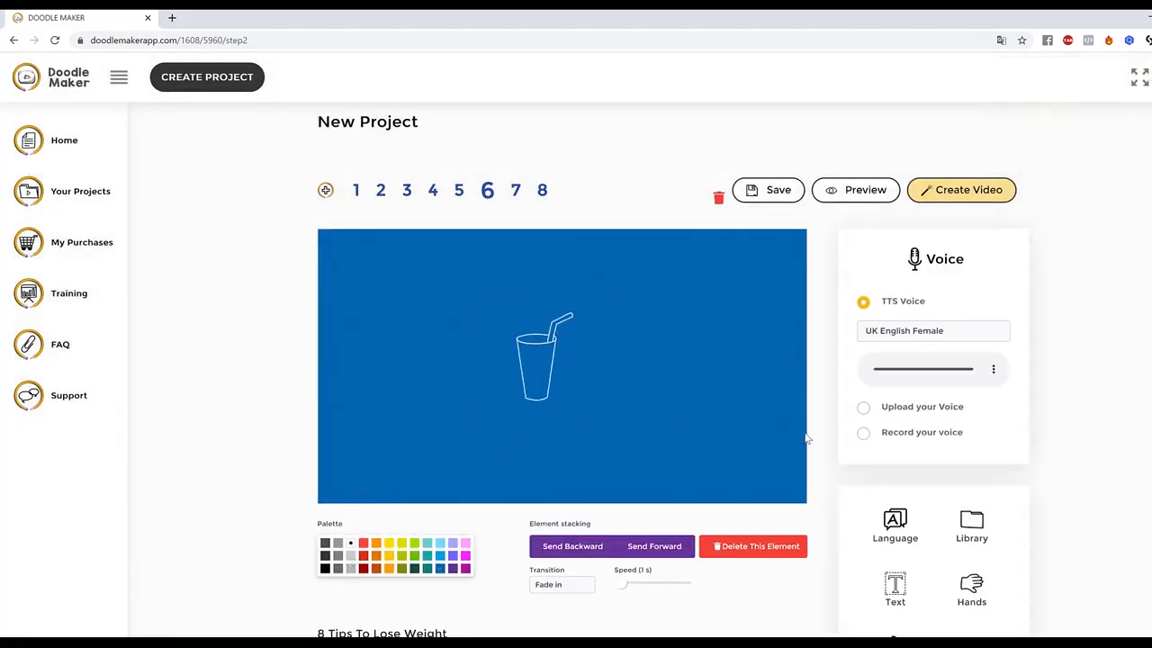
pyautogui.click(544, 358)
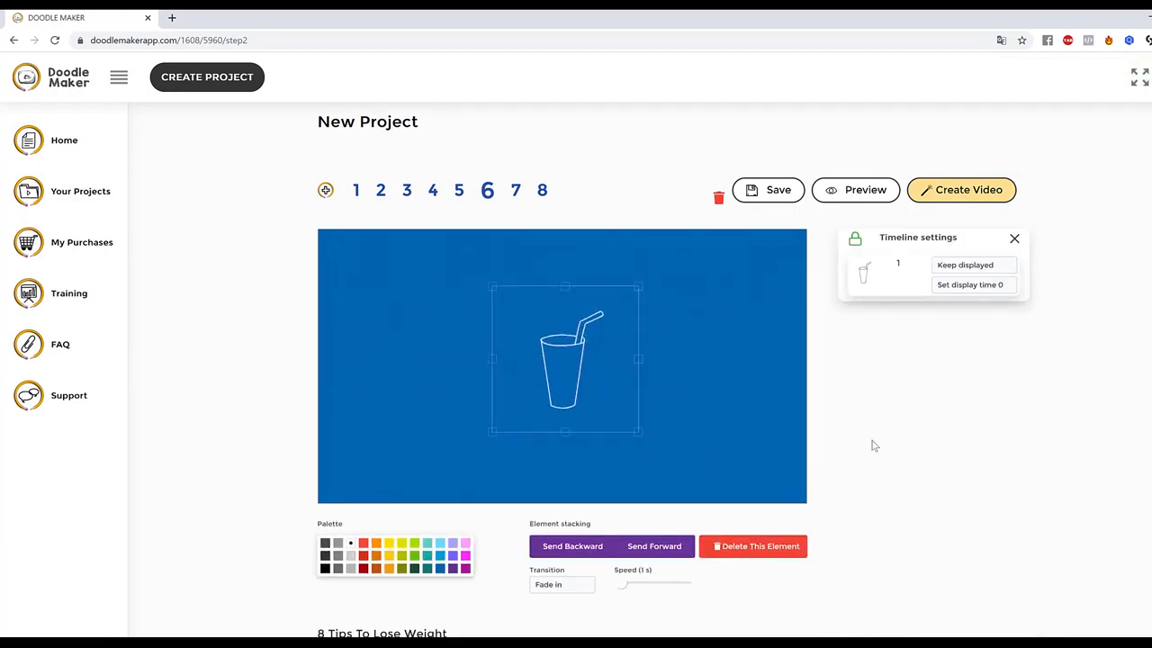
pyautogui.click(695, 342)
# Step: Look at the project's speech language options without changing them
pyautogui.scroll(-2, 1136, 477)
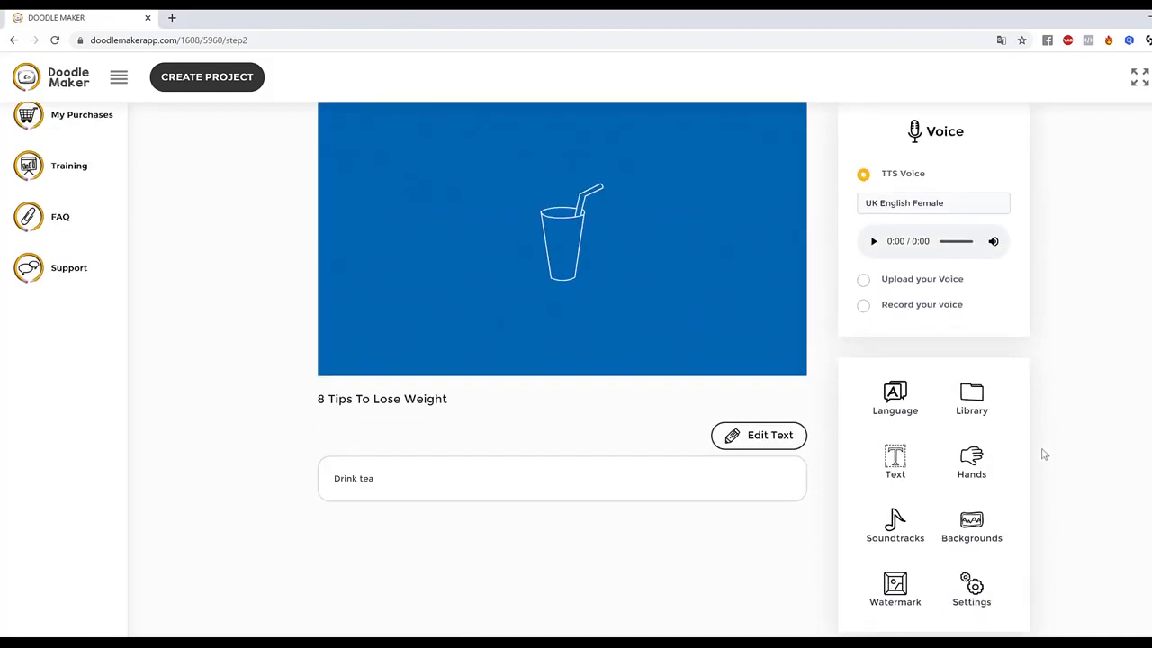
pyautogui.scroll(2, 1016, 477)
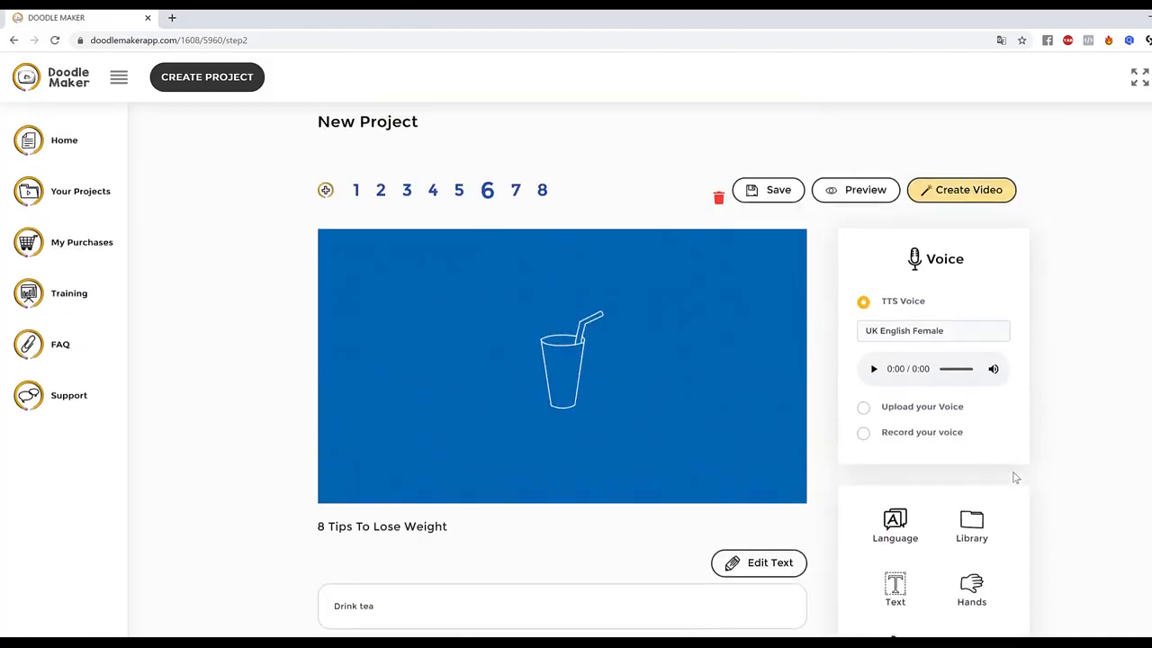
pyautogui.scroll(-5, 1015, 477)
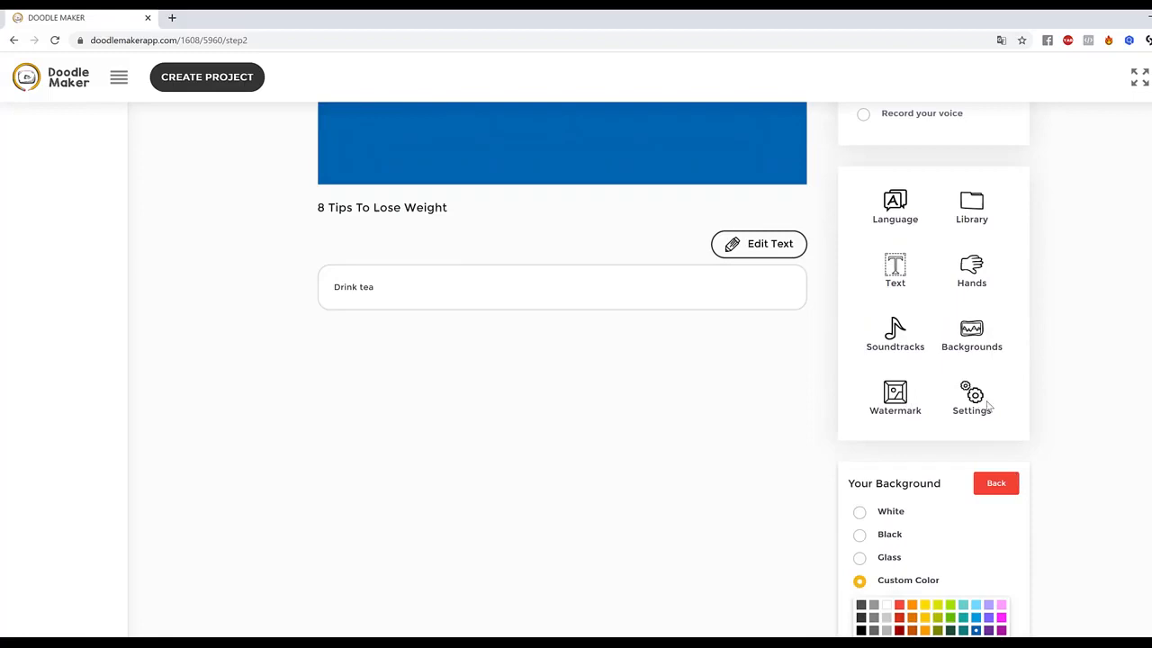
pyautogui.scroll(1, 961, 395)
pyautogui.click(893, 270)
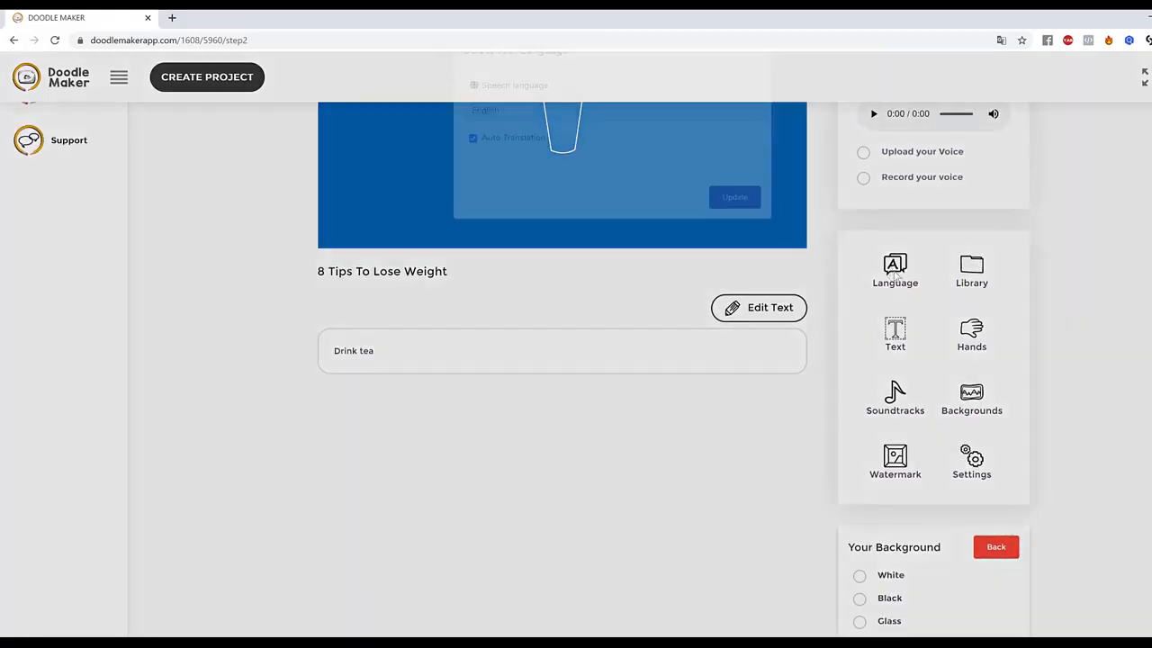
pyautogui.click(527, 149)
pyautogui.scroll(-2, 576, 297)
pyautogui.scroll(3, 573, 316)
pyautogui.click(1007, 256)
pyautogui.scroll(3, 1030, 254)
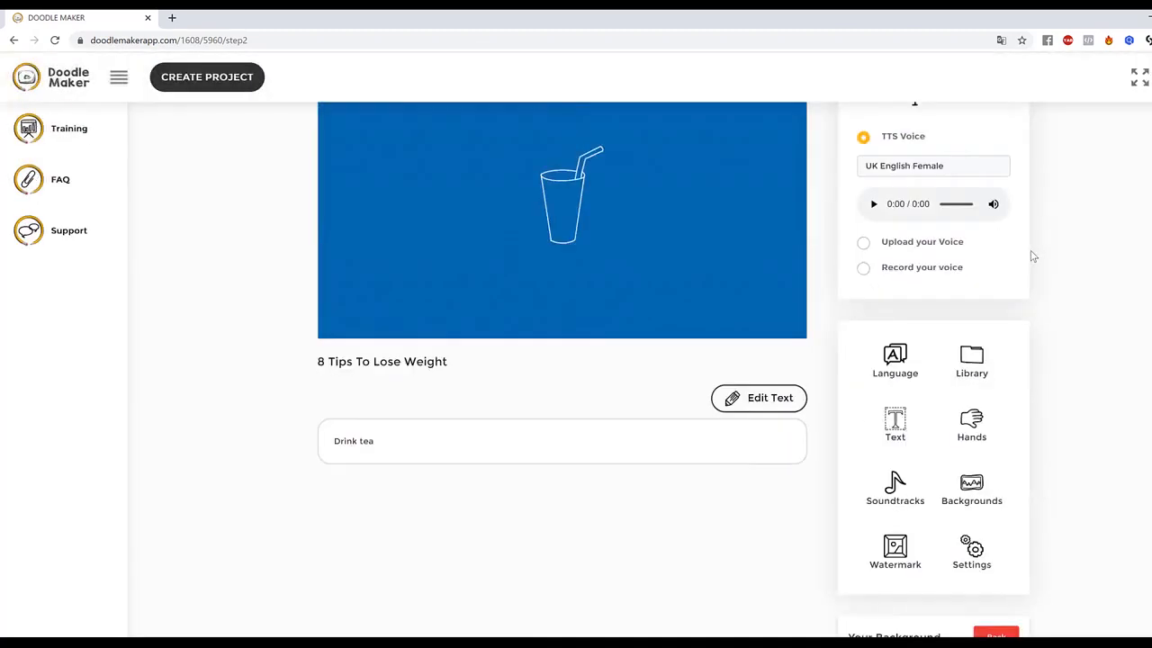
# Step: Examine the list of English text-to-speech voices available for slide 6
pyautogui.click(982, 330)
pyautogui.scroll(-1, 936, 432)
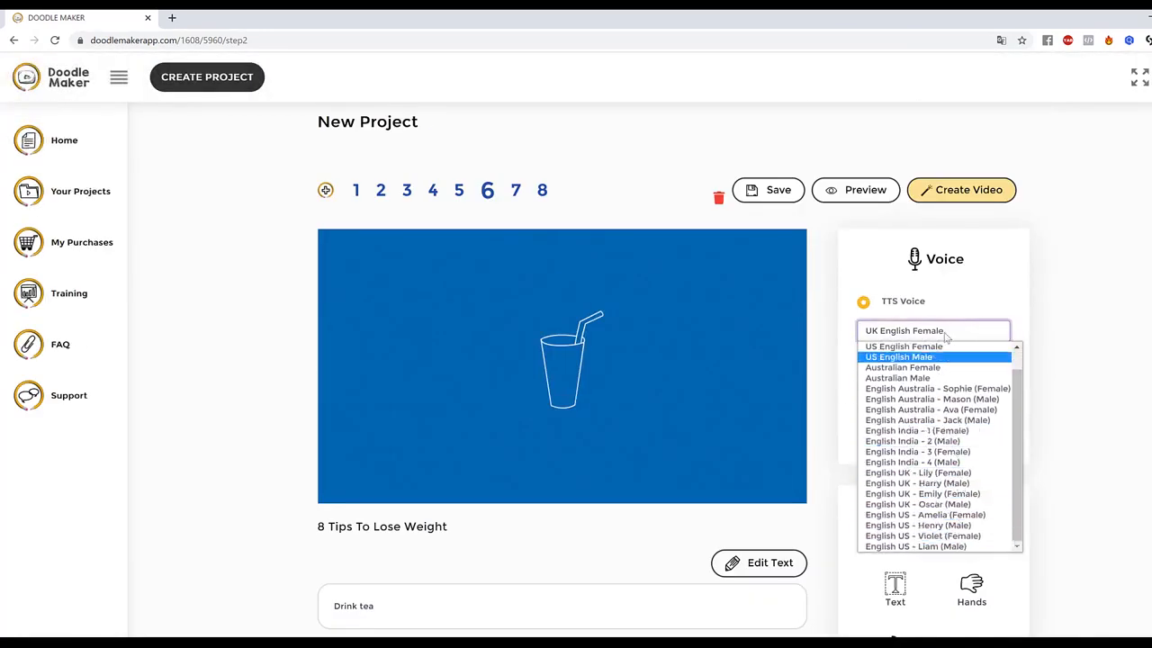
pyautogui.click(1135, 443)
pyautogui.scroll(-6, 1079, 396)
pyautogui.scroll(4, 913, 306)
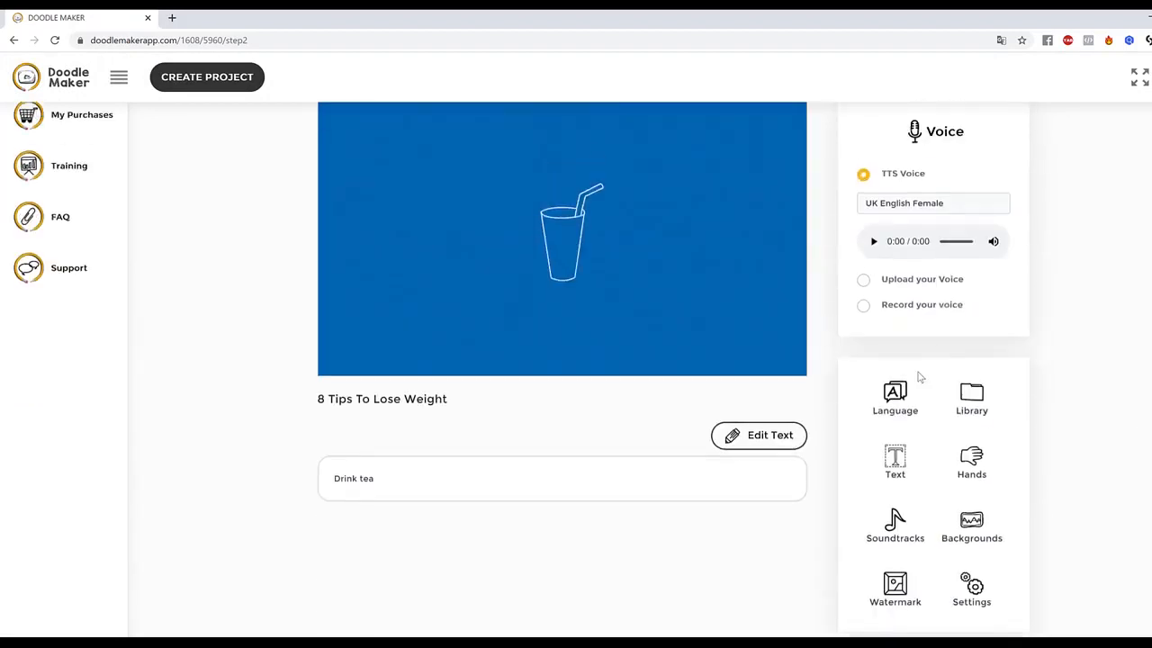
# Step: Set the project's speech language to Spanish with auto translation kept on and update the settings
pyautogui.click(896, 396)
pyautogui.click(544, 151)
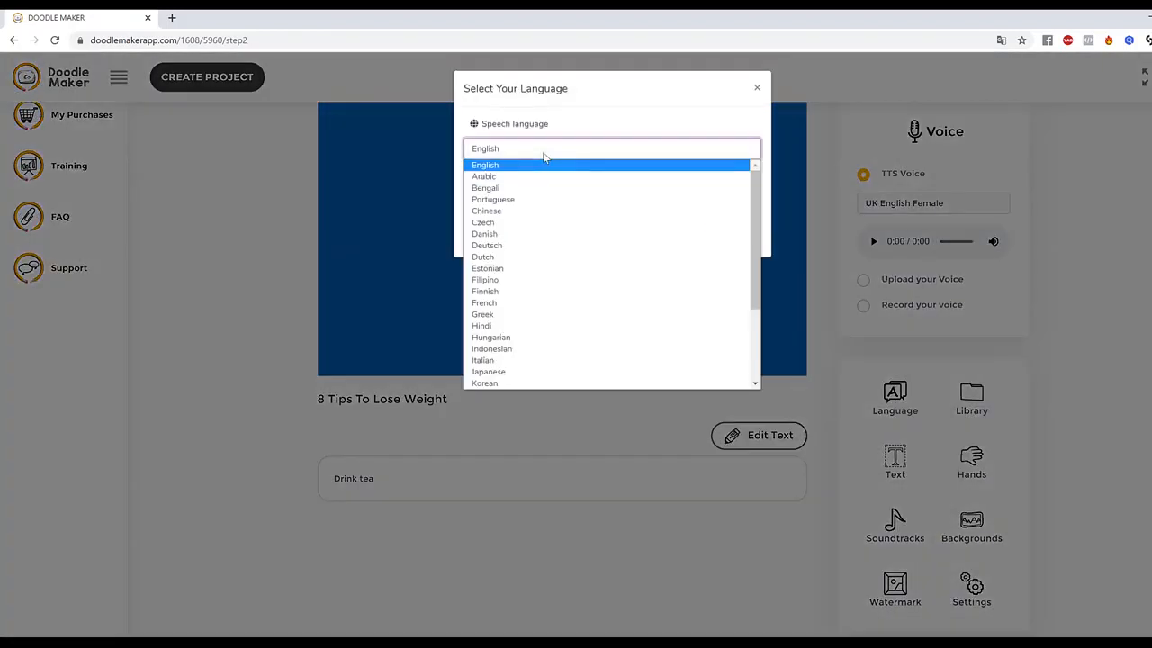
pyautogui.scroll(-3, 551, 252)
pyautogui.scroll(3, 556, 273)
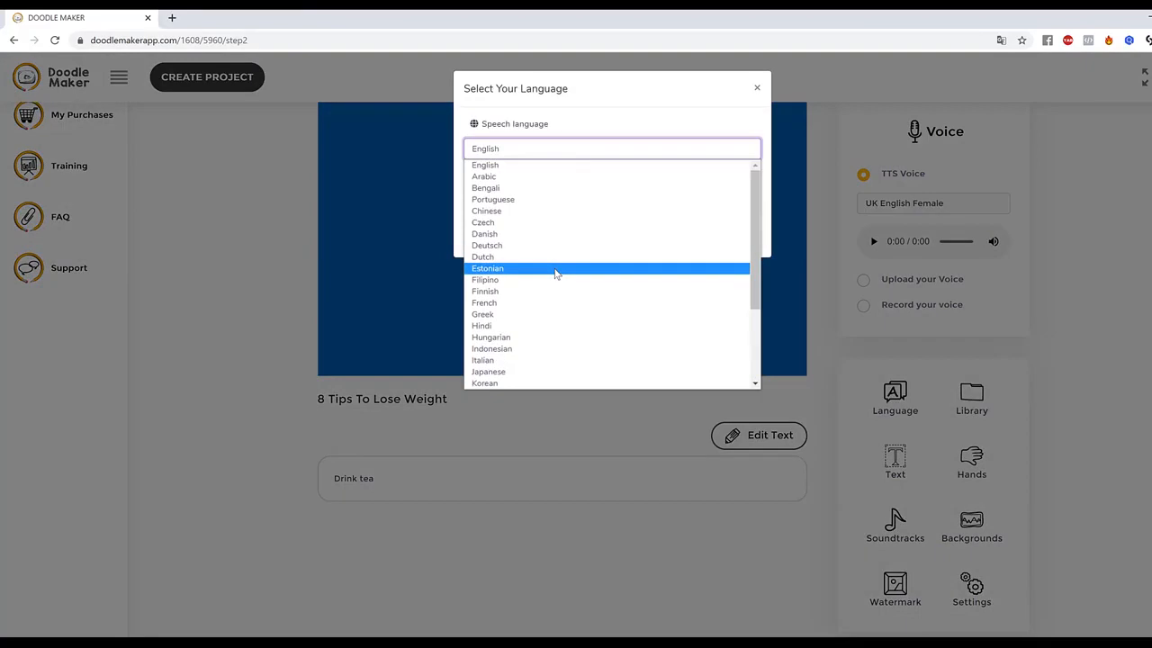
pyautogui.scroll(-4, 553, 274)
pyautogui.click(545, 326)
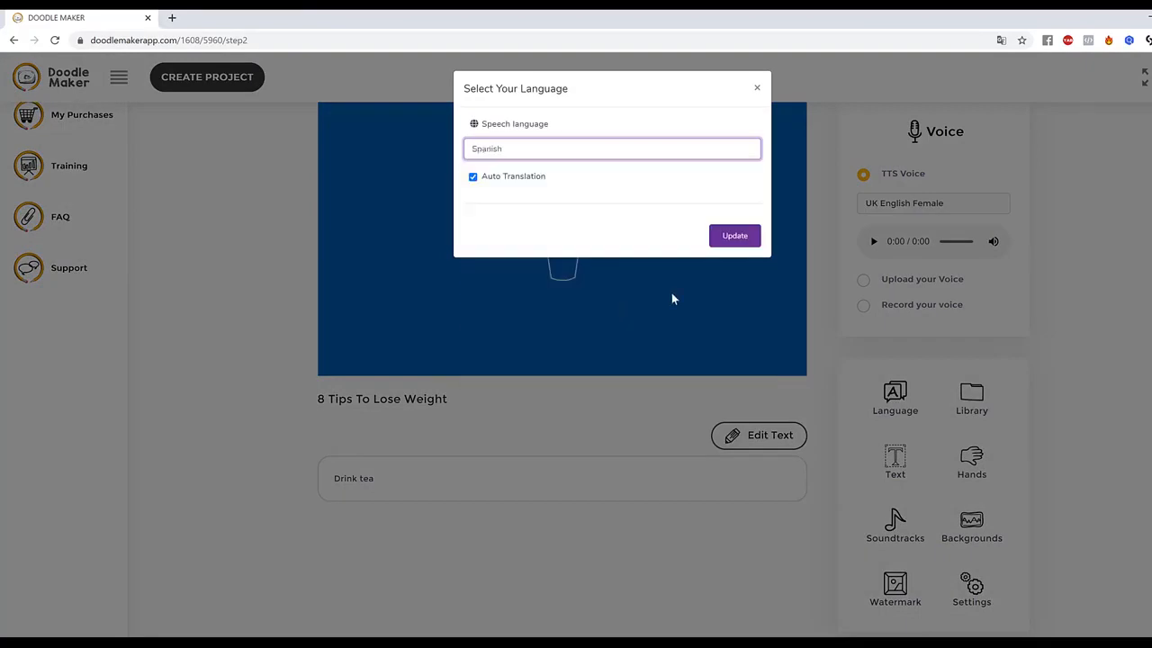
pyautogui.click(745, 239)
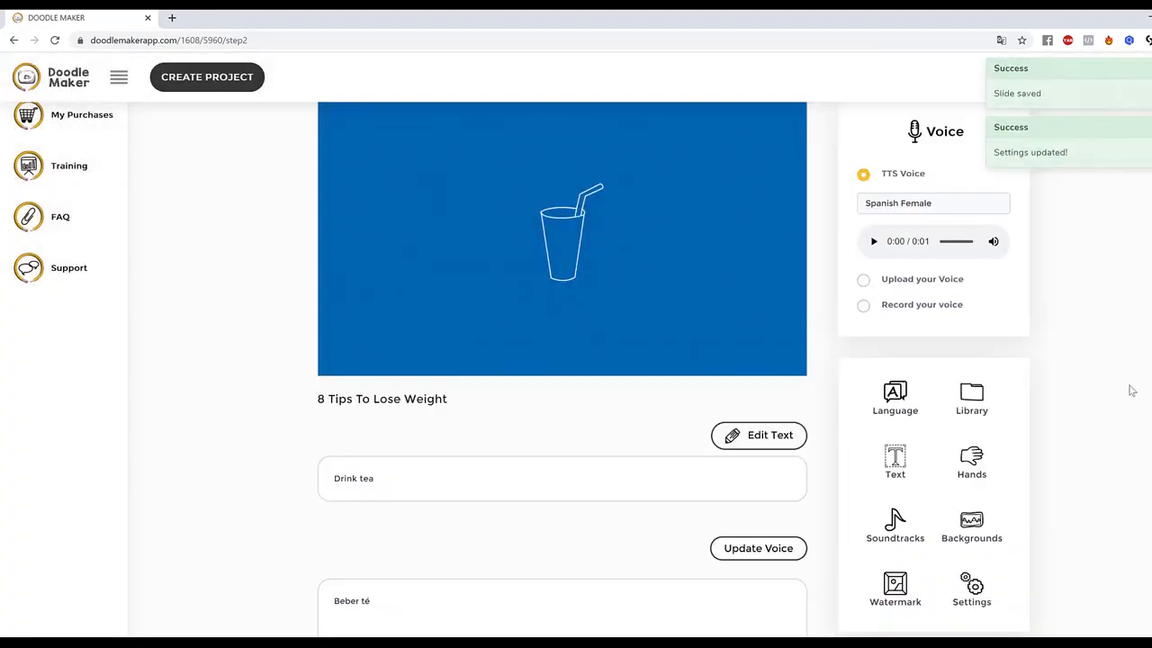
# Step: Check the Spanish translation of the voice text for slide 6
pyautogui.scroll(-4, 1126, 390)
pyautogui.moveTo(418, 349); pyautogui.dragTo(286, 341)
pyautogui.click(571, 440)
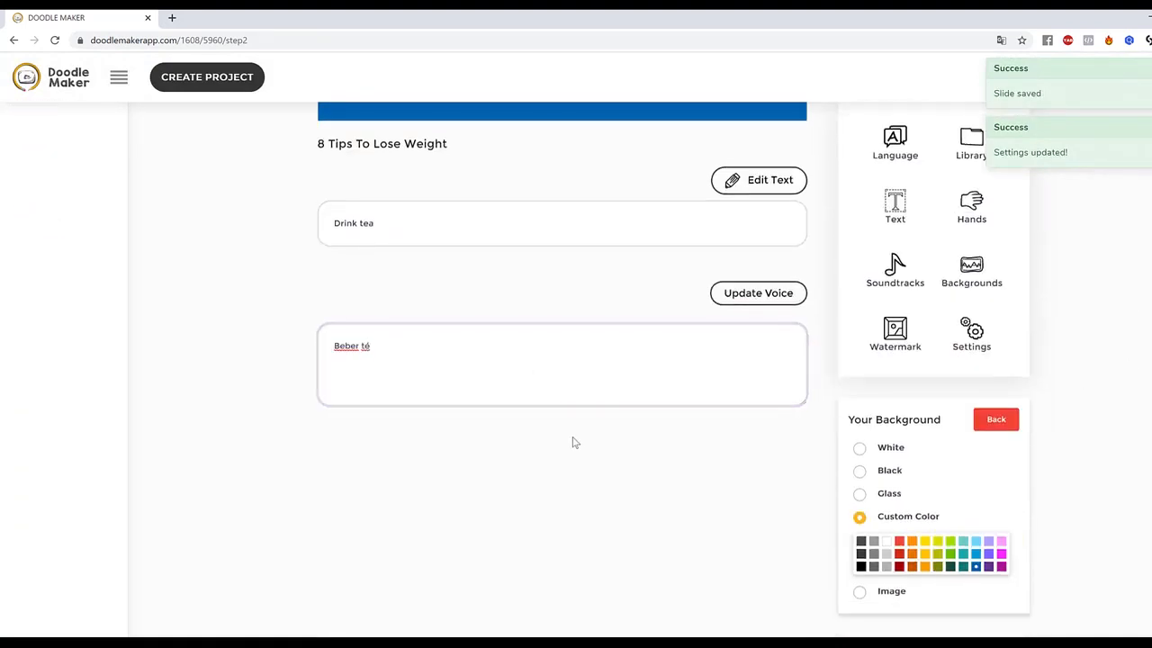
# Step: Slightly enlarge the drinking glass and keep it near the middle of slide 6
pyautogui.scroll(4, 915, 414)
pyautogui.click(566, 276)
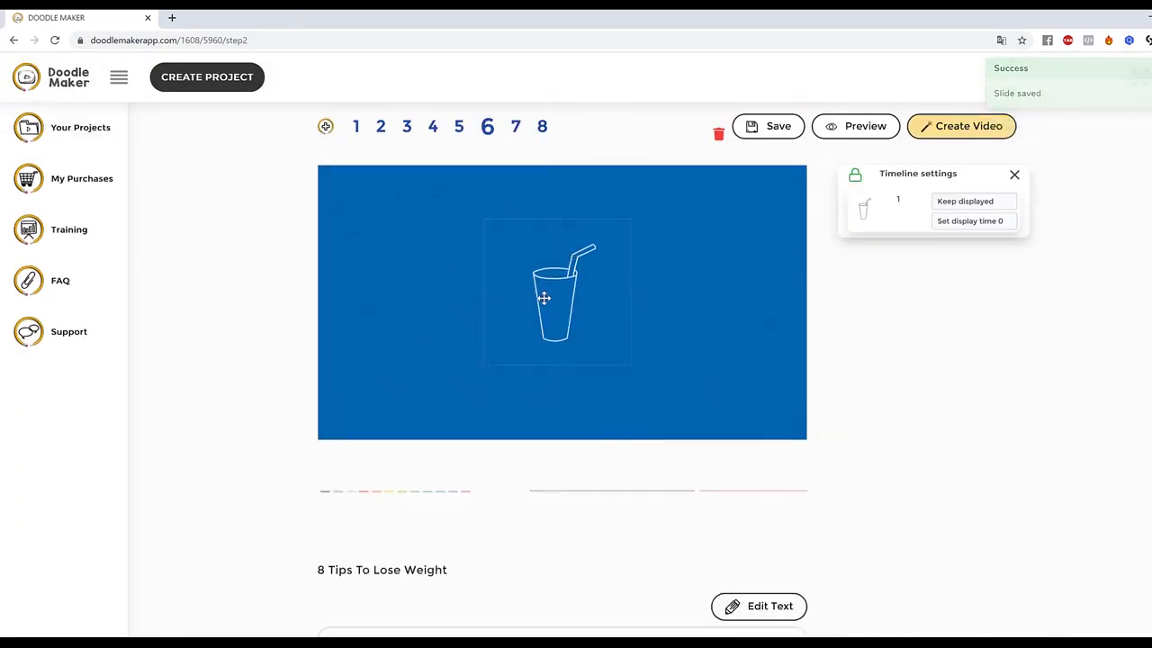
pyautogui.moveTo(627, 365); pyautogui.dragTo(637, 372)
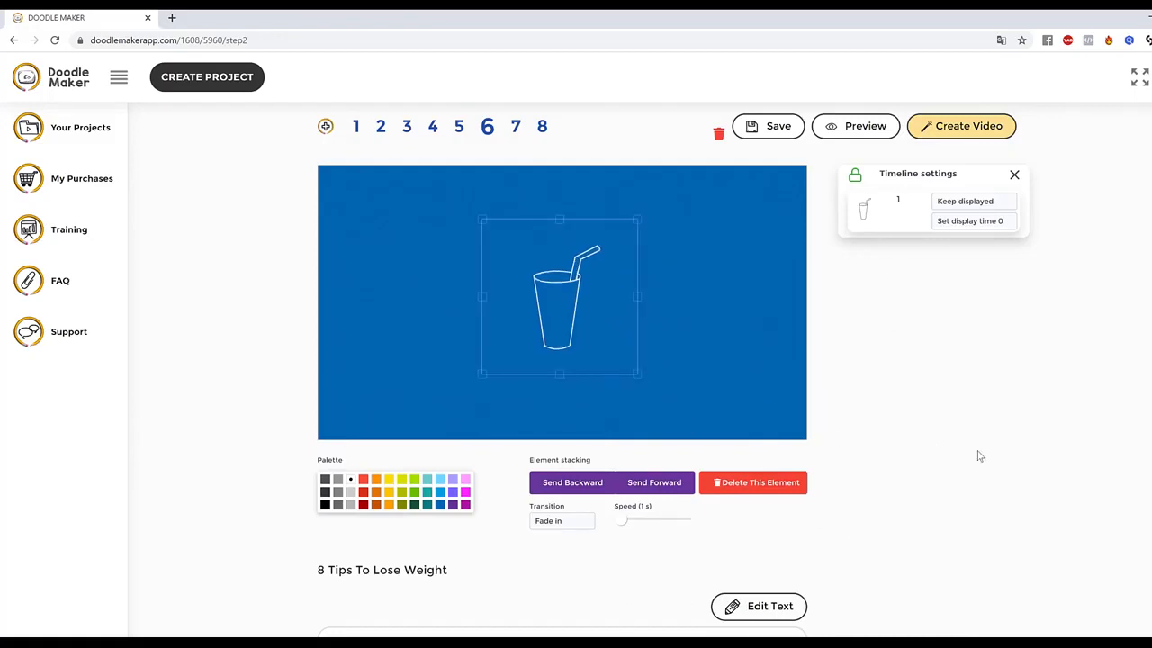
pyautogui.click(753, 384)
# Step: Change the text-to-speech voice of slide 6 to Spanish - María (Female) and listen to it
pyautogui.click(979, 270)
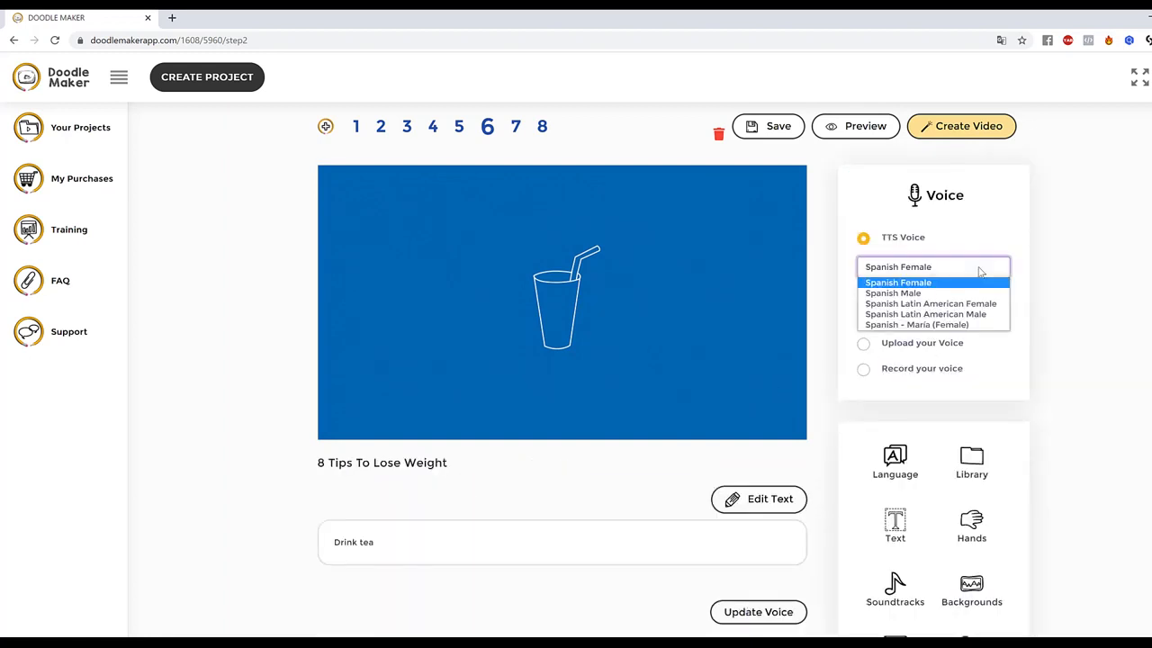
pyautogui.click(927, 325)
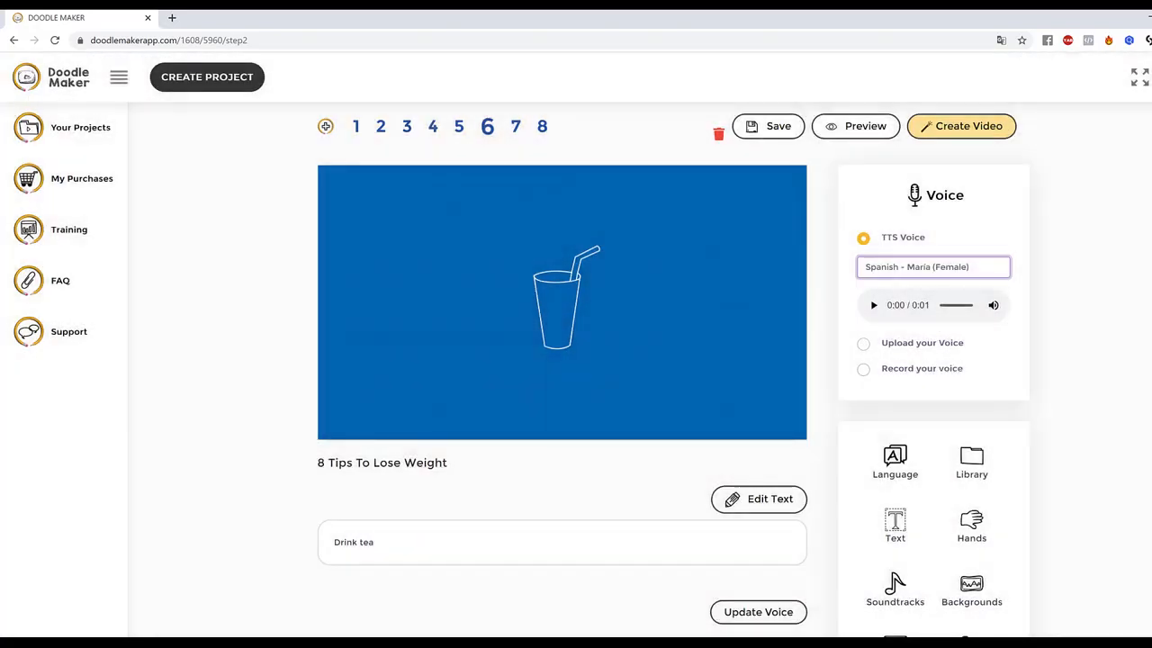
pyautogui.click(873, 305)
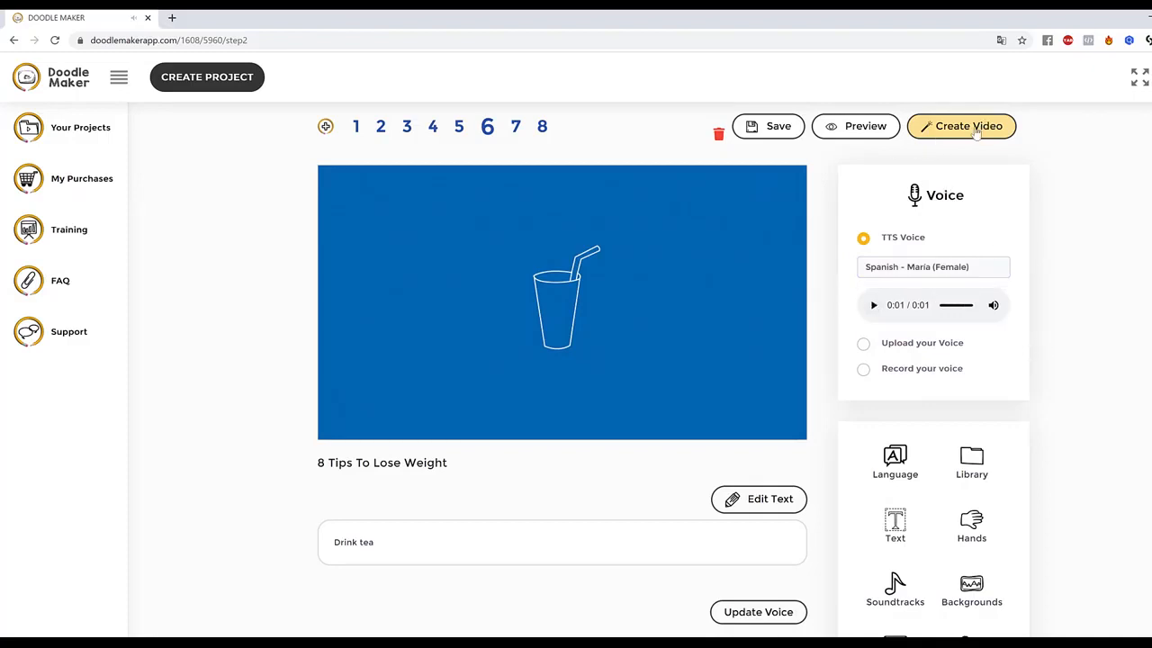
pyautogui.moveTo(972, 306)
pyautogui.scroll(1, 216, 209)
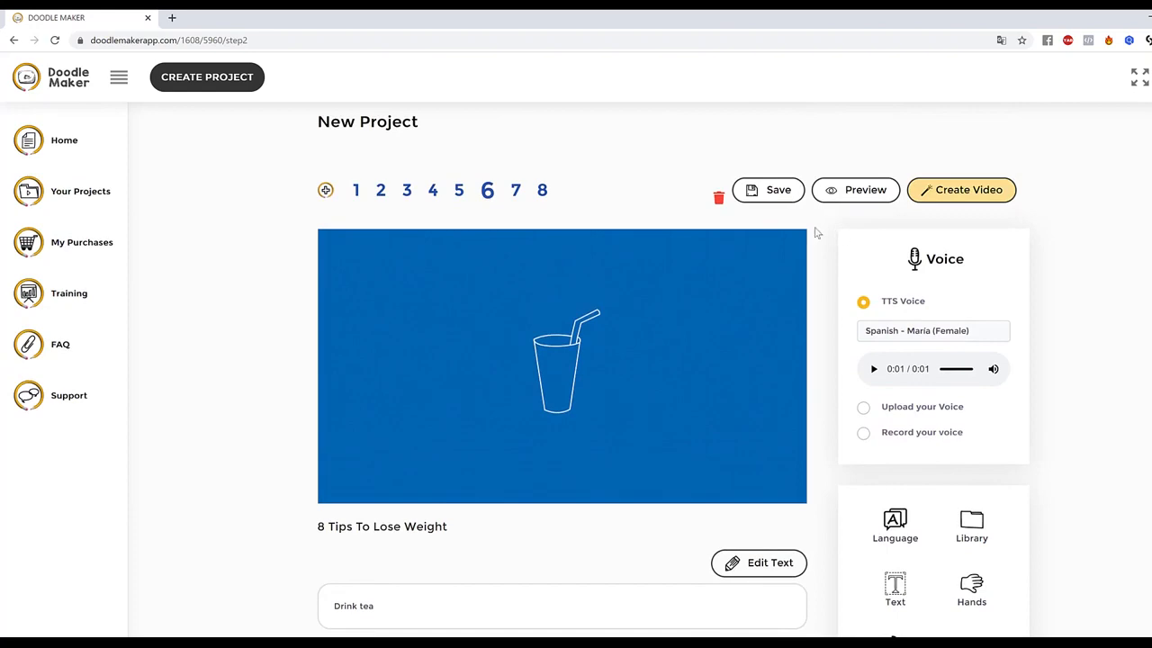
# Step: Start a new project with the AI Video Translation Engine
pyautogui.click(77, 150)
pyautogui.click(200, 86)
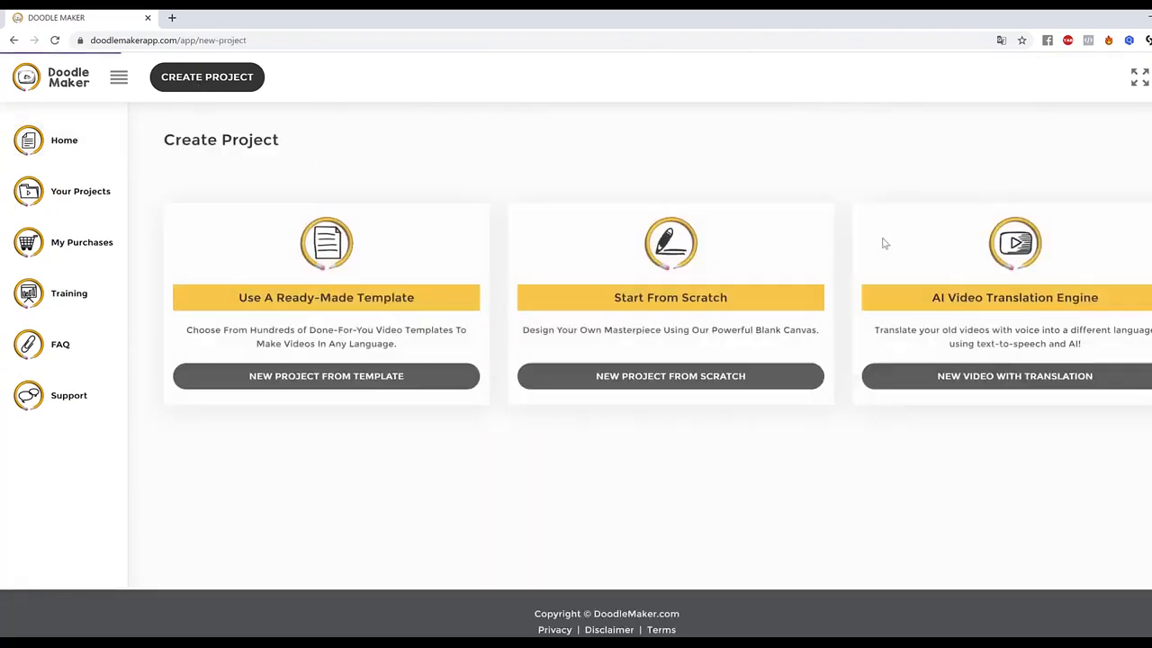
pyautogui.moveTo(994, 308); pyautogui.dragTo(1129, 325)
pyautogui.click(1044, 381)
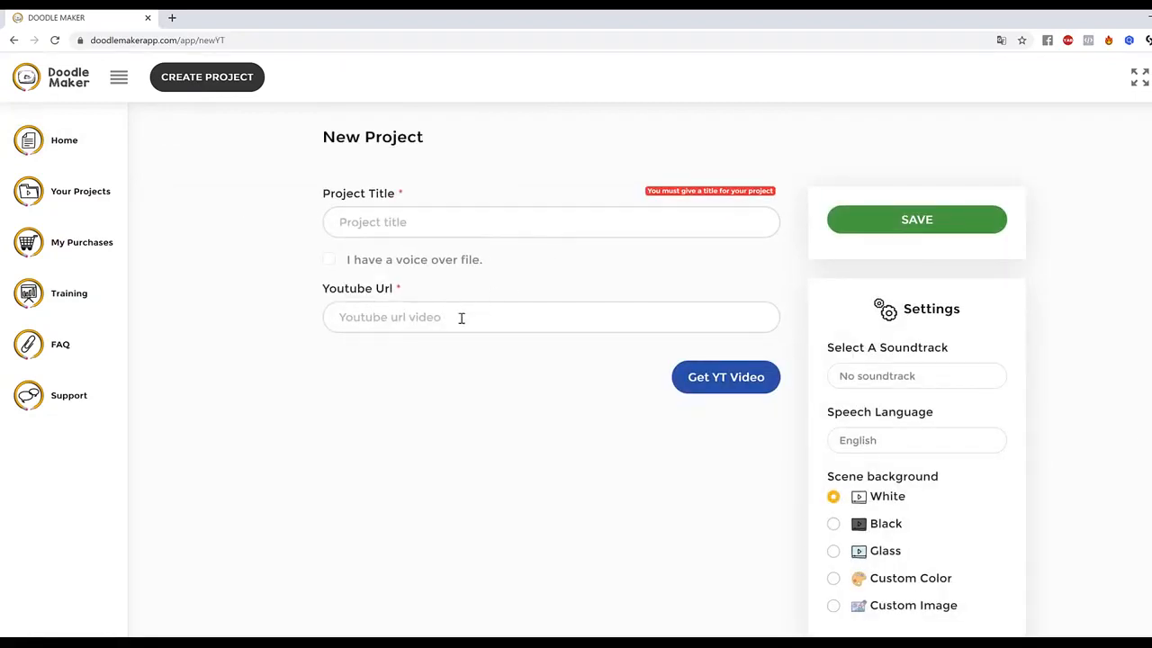
# Step: Title the new translation project "Weight Loss Video"
pyautogui.scroll(-5, 870, 349)
pyautogui.scroll(5, 870, 350)
pyautogui.click(437, 225)
pyautogui.write('Weight Loss video')
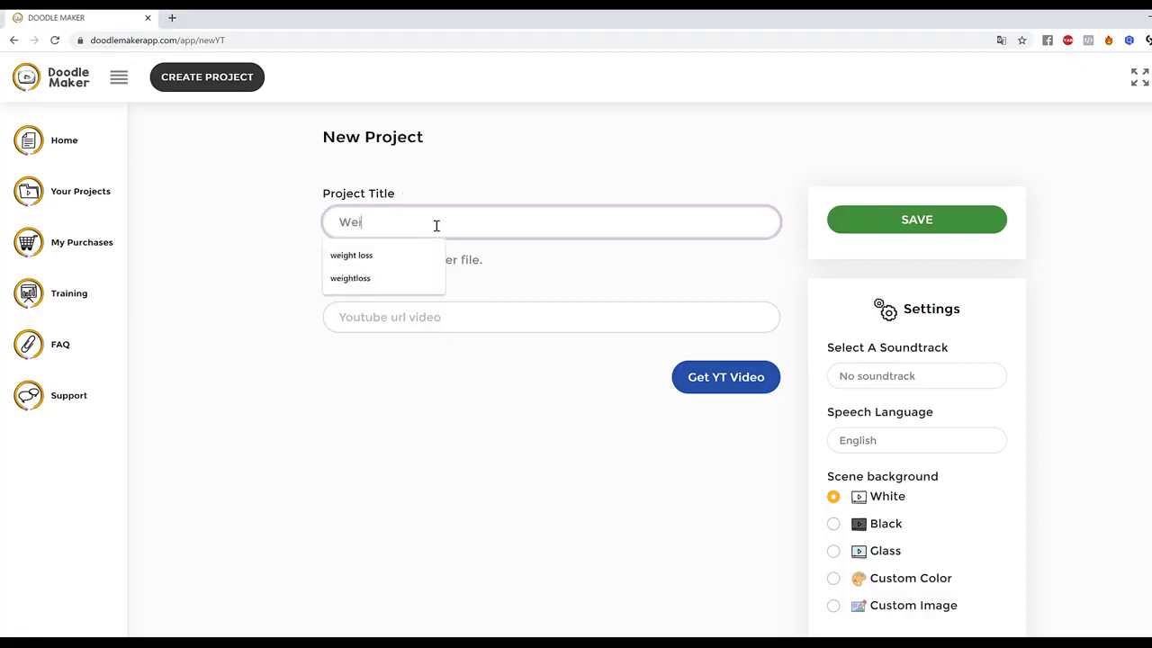
pyautogui.click(413, 225)
pyautogui.hotkey('shift', 'Right')
pyautogui.write('V')
pyautogui.click(531, 310)
pyautogui.write('https://www.youtube.com/watch?v=MOs3CvGkdbI')
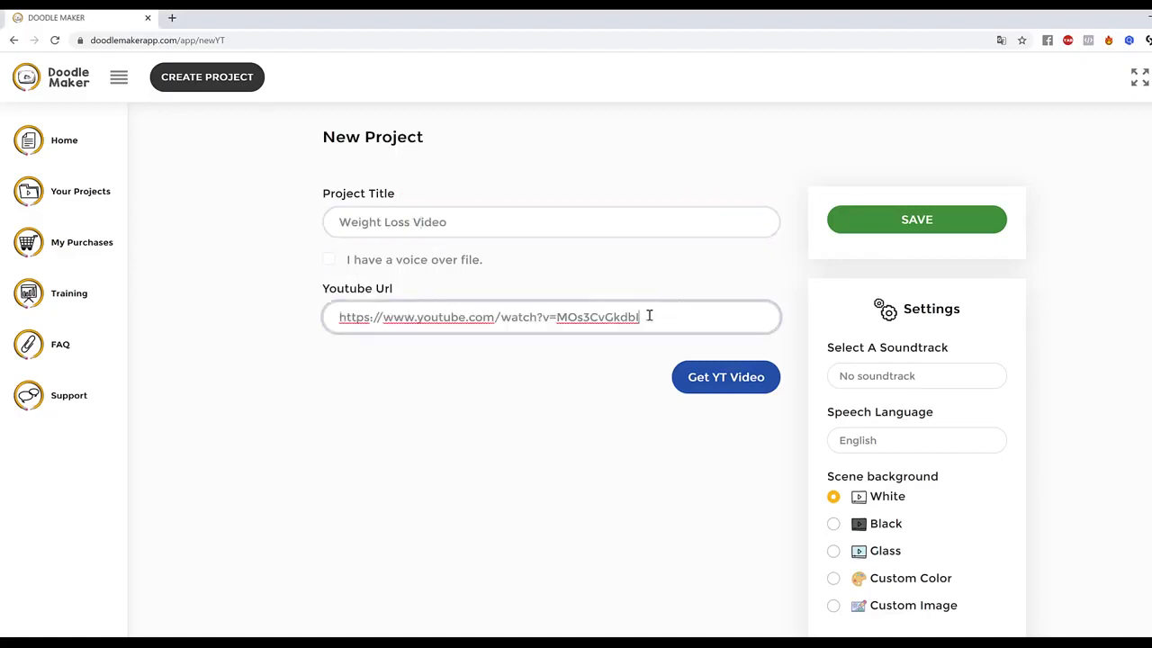
pyautogui.click(741, 385)
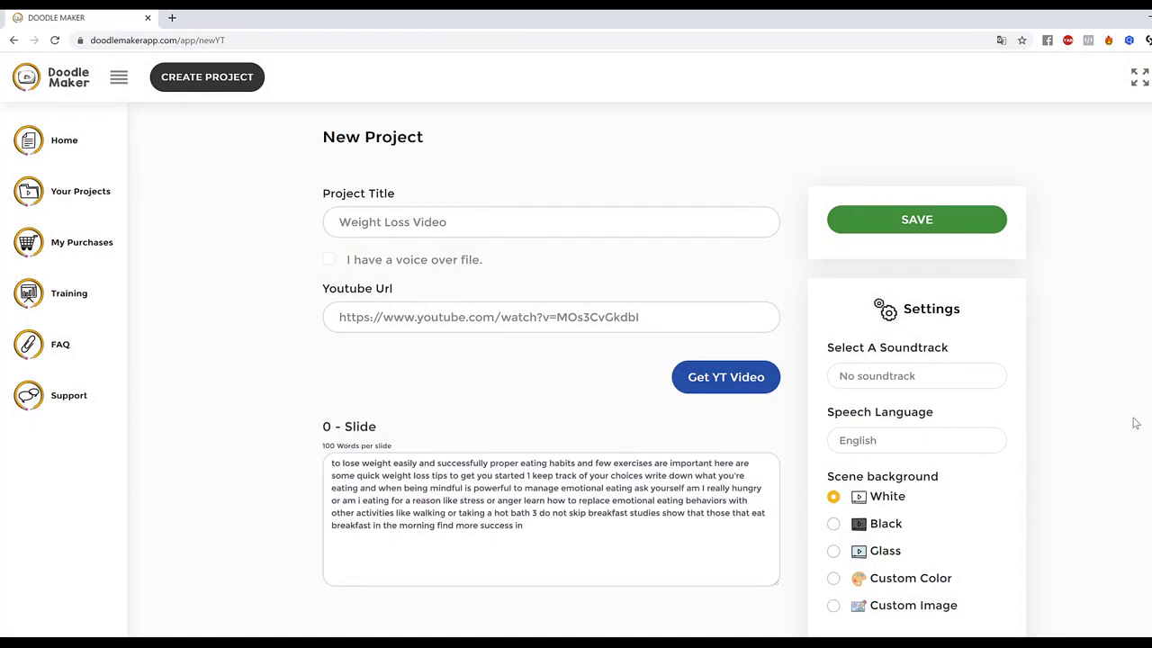
# Step: Review the transcribed text of the slides and the project's background and hand style settings
pyautogui.scroll(-1, 1036, 420)
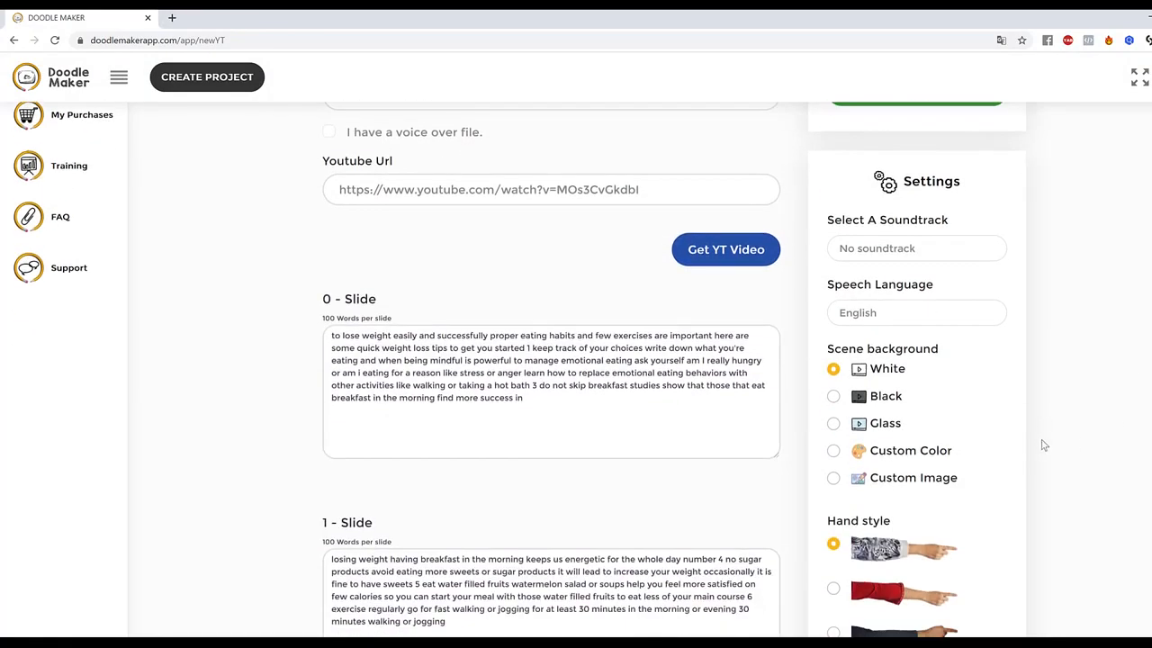
pyautogui.scroll(-3, 1045, 441)
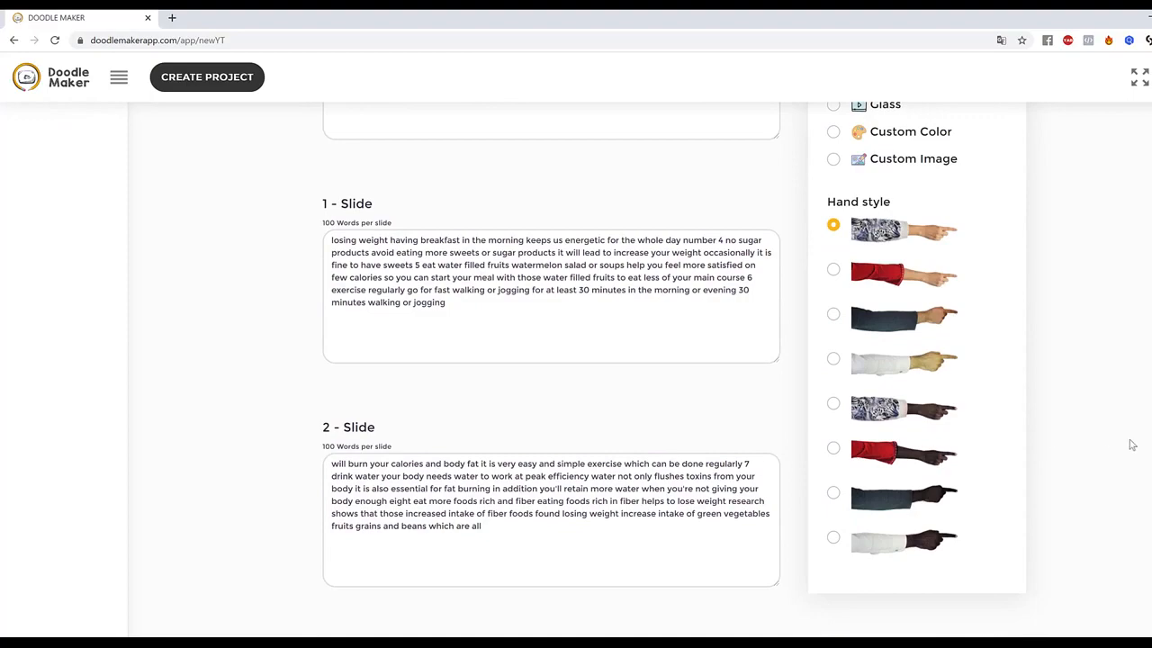
pyautogui.scroll(-7, 558, 339)
pyautogui.scroll(10, 532, 394)
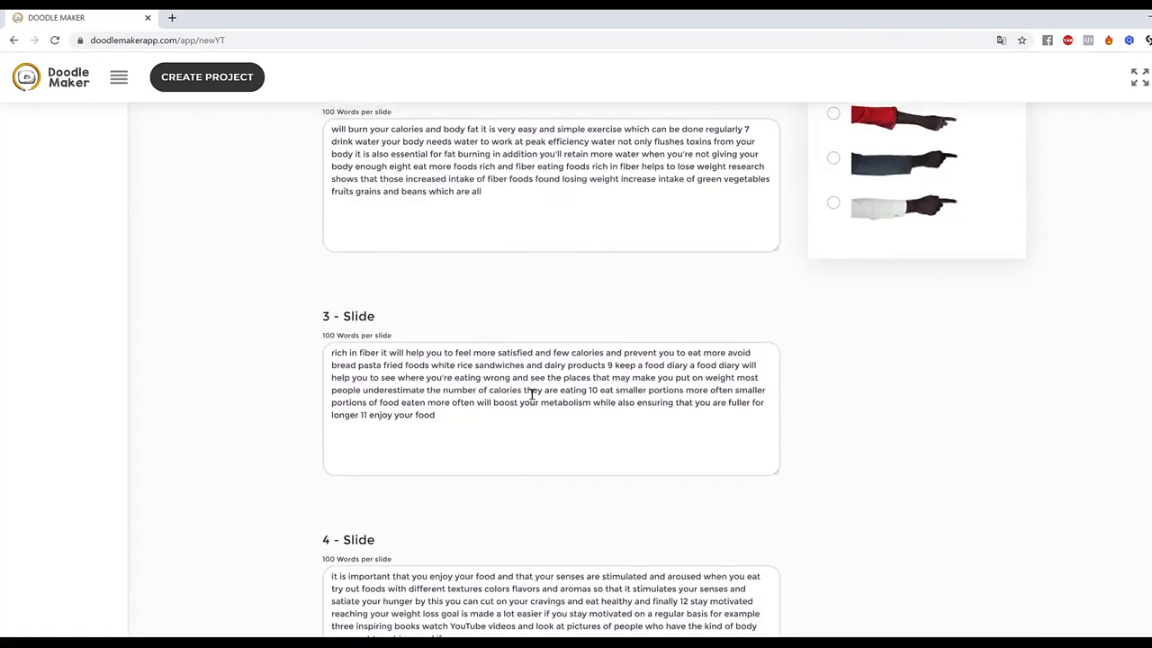
pyautogui.scroll(2, 1098, 394)
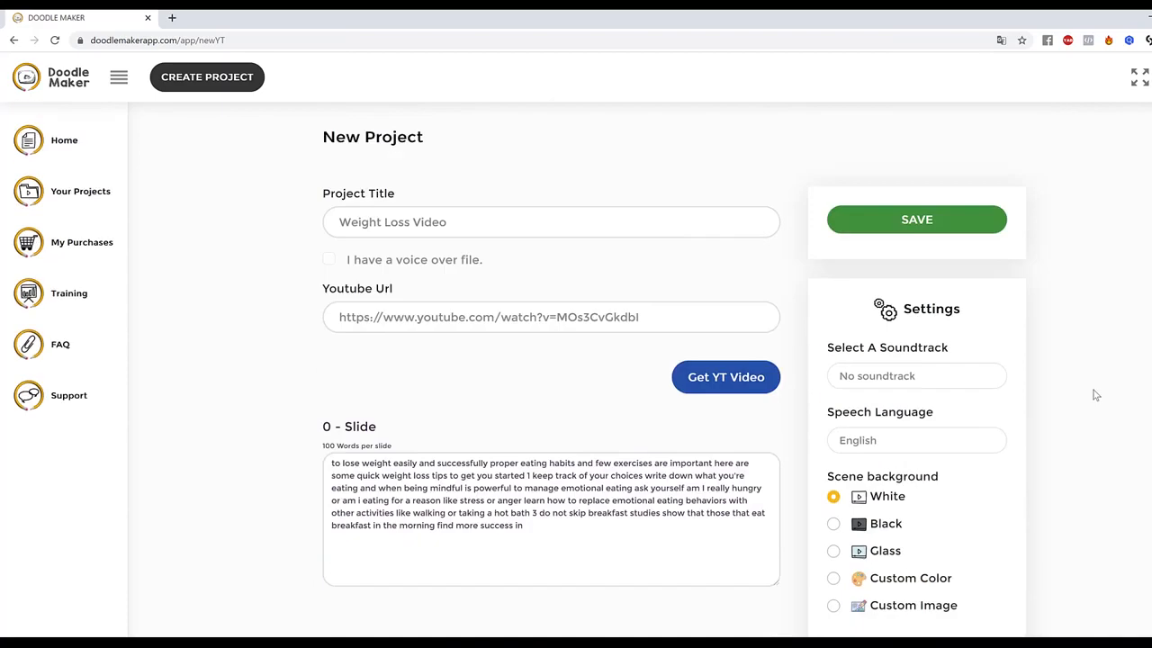
pyautogui.scroll(-3, 990, 410)
pyautogui.click(555, 244)
pyautogui.moveTo(470, 254); pyautogui.dragTo(495, 271)
pyautogui.scroll(3, 633, 275)
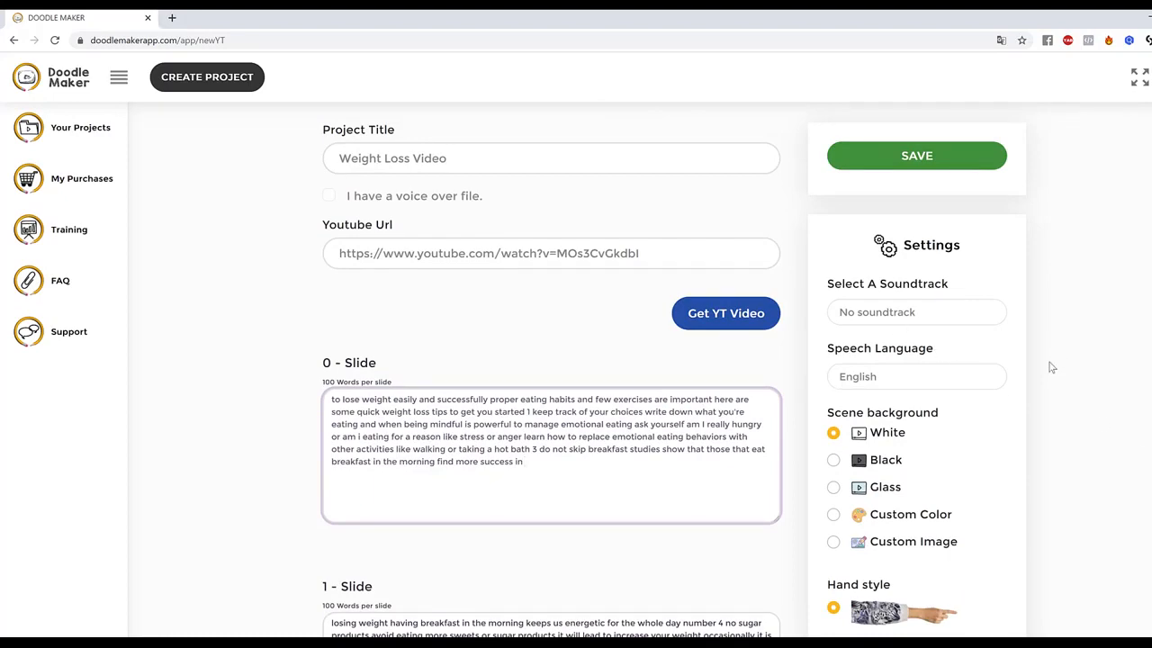
pyautogui.scroll(-5, 1047, 373)
pyautogui.scroll(6, 1046, 373)
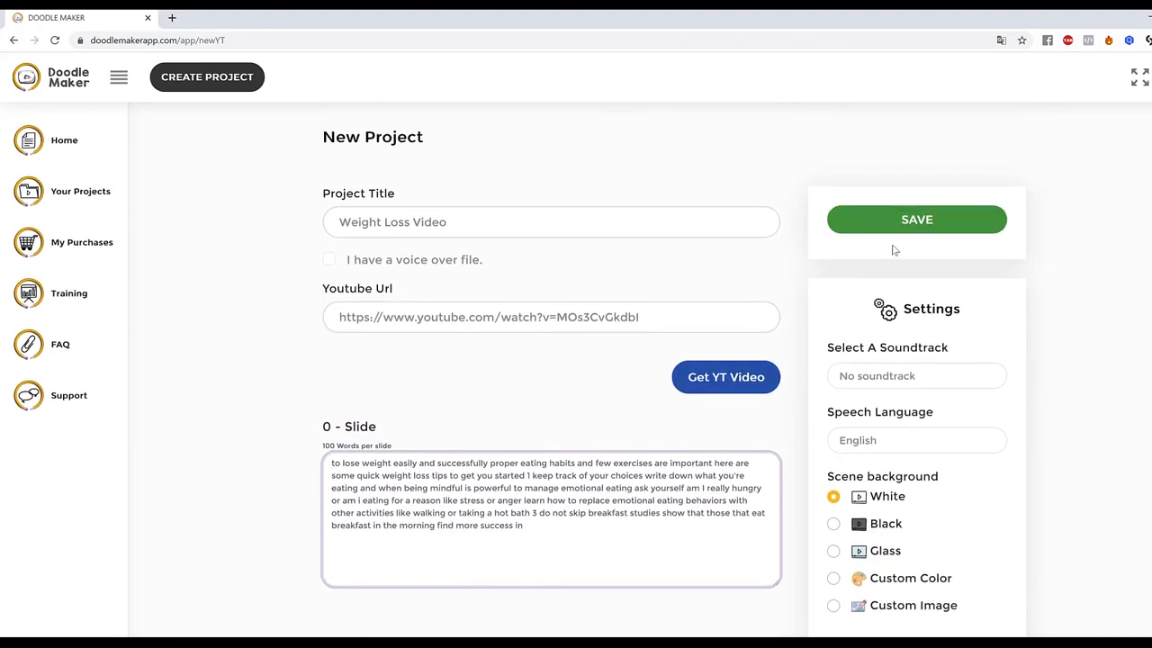
# Step: Save the new translation project and look over its generated first slide
pyautogui.click(949, 224)
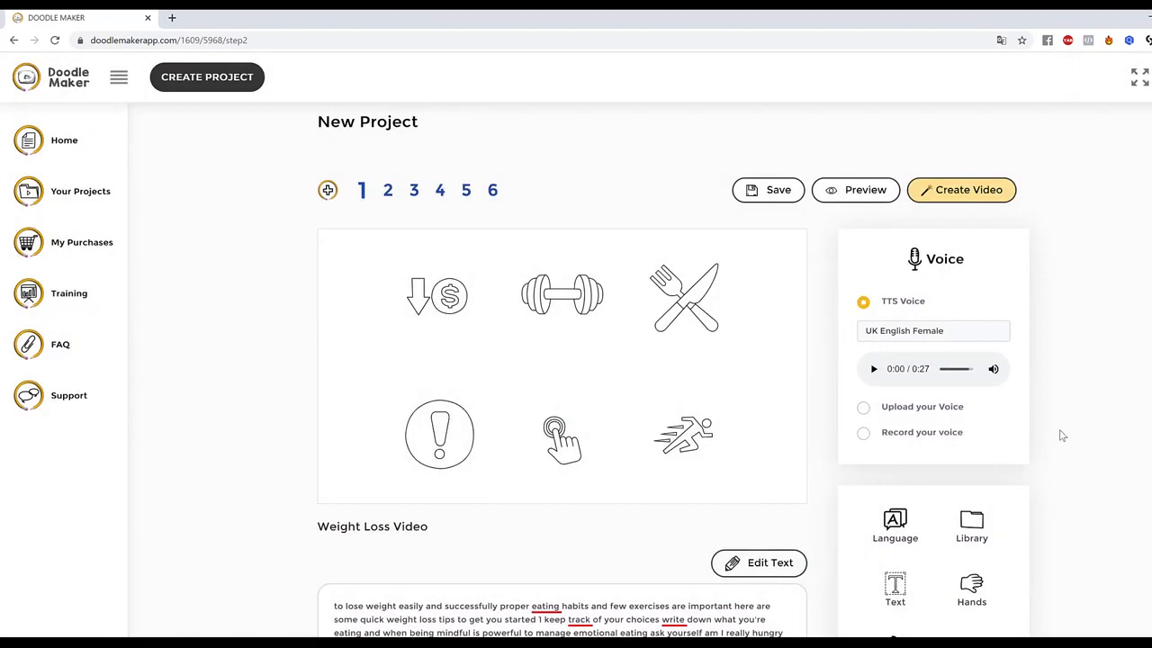
pyautogui.scroll(-3, 1062, 436)
pyautogui.scroll(3, 1062, 435)
pyautogui.scroll(-3, 999, 436)
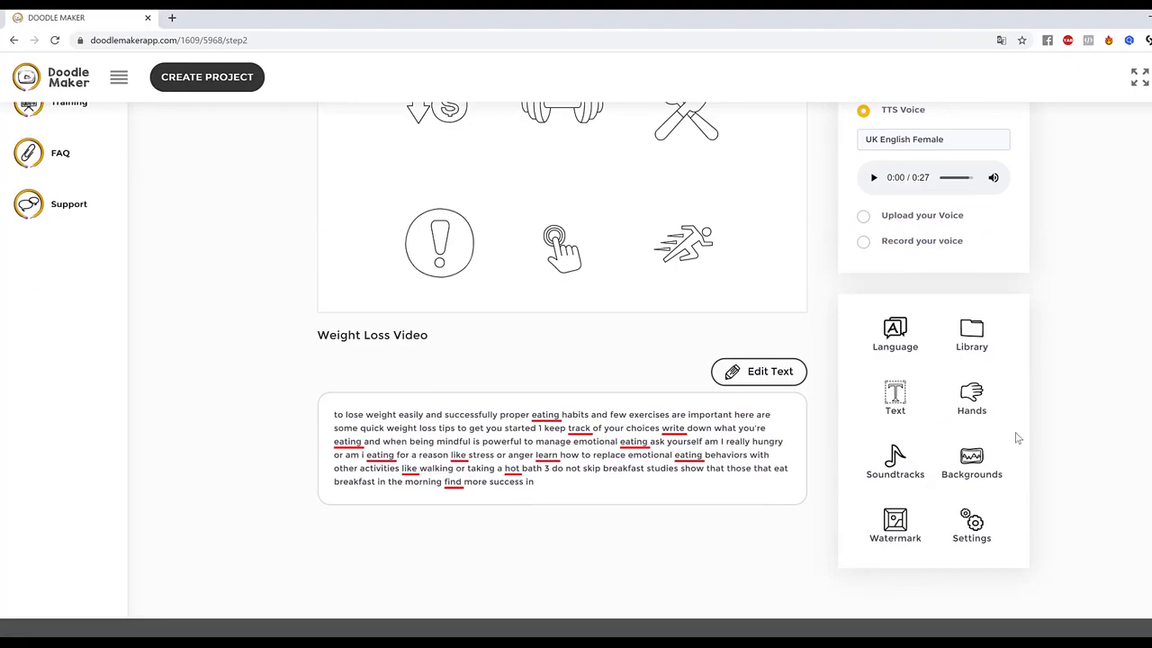
# Step: Change the project's speech language to Italian with Auto Translation enabled and update it
pyautogui.click(896, 333)
pyautogui.click(589, 151)
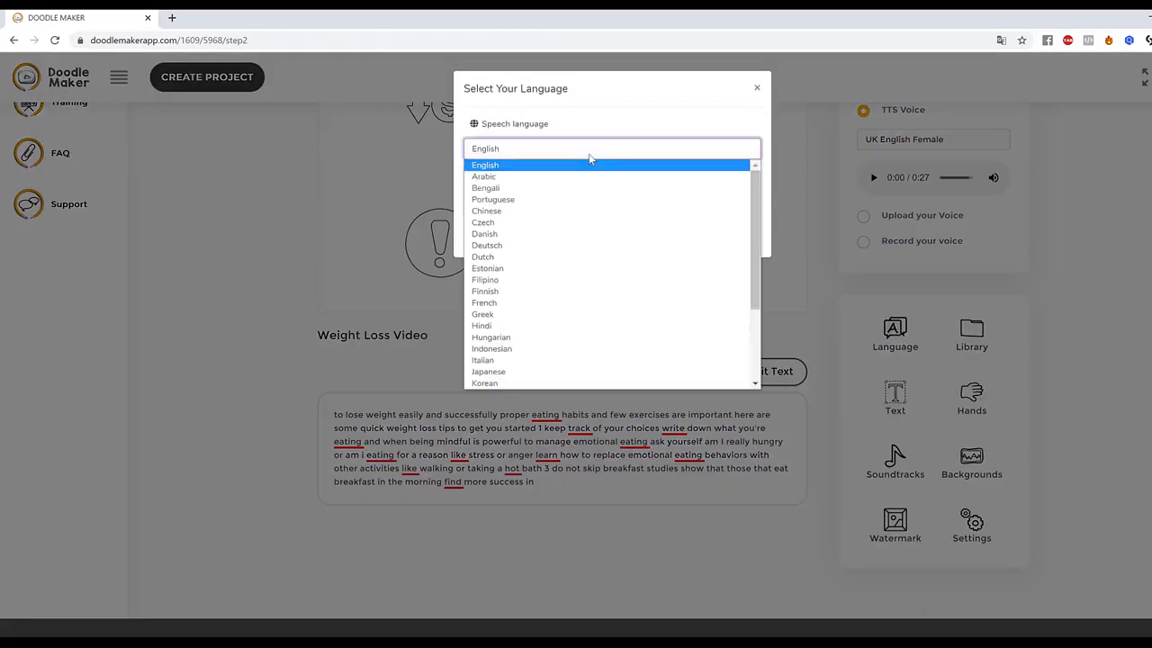
pyautogui.scroll(-2, 563, 284)
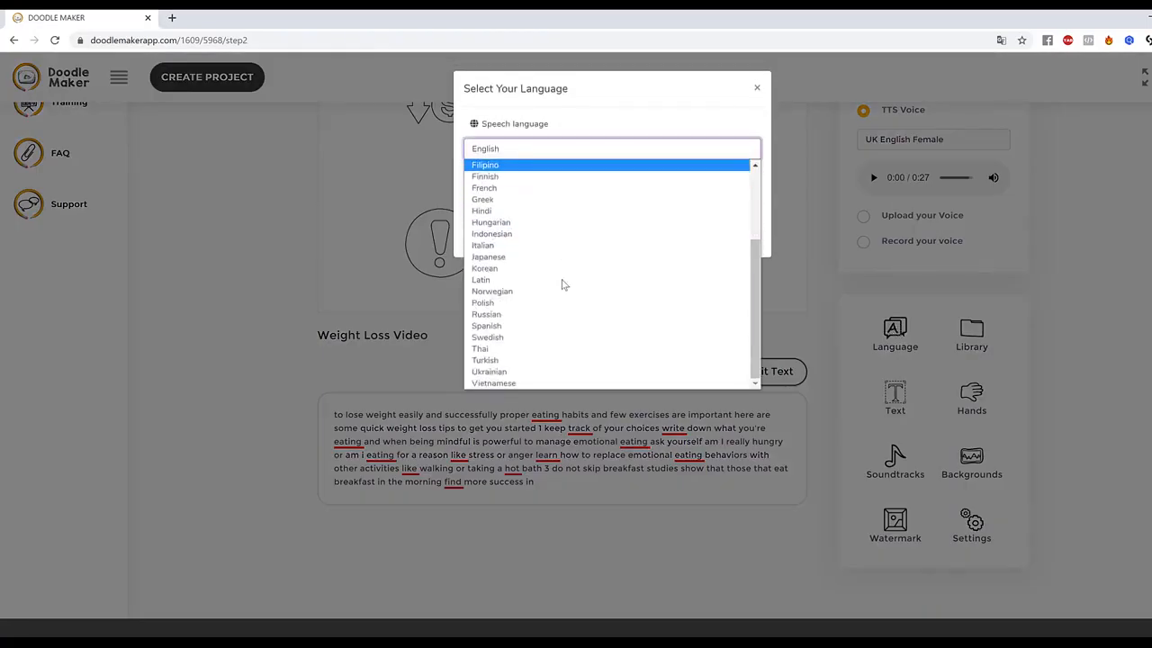
pyautogui.scroll(3, 552, 340)
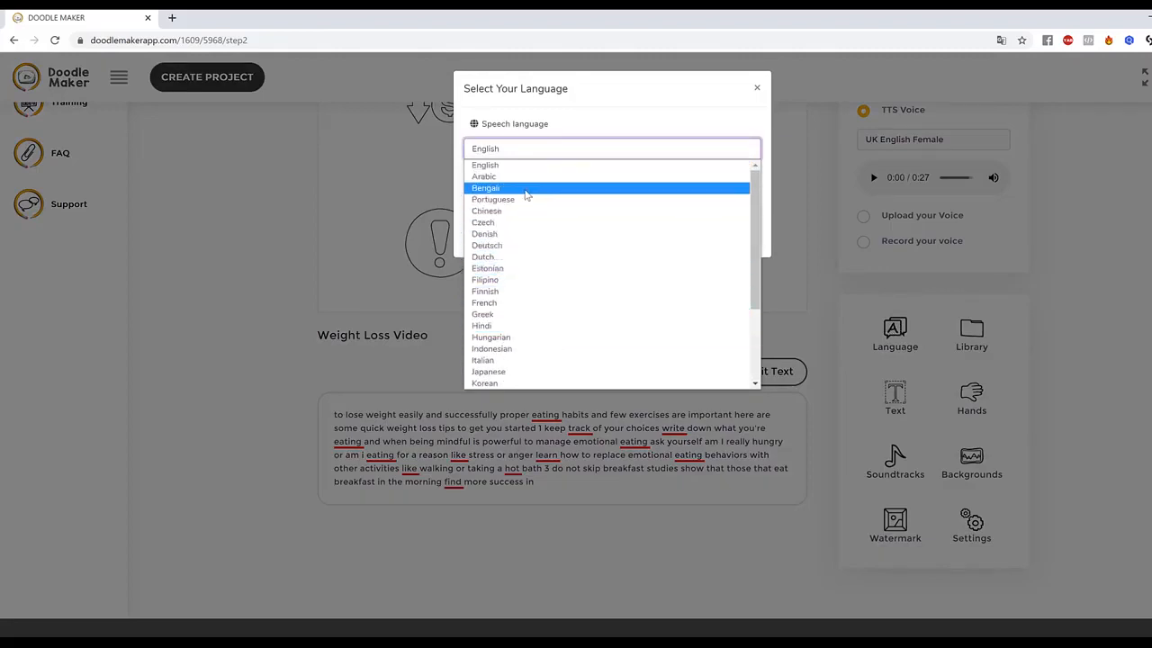
pyautogui.scroll(-2, 520, 279)
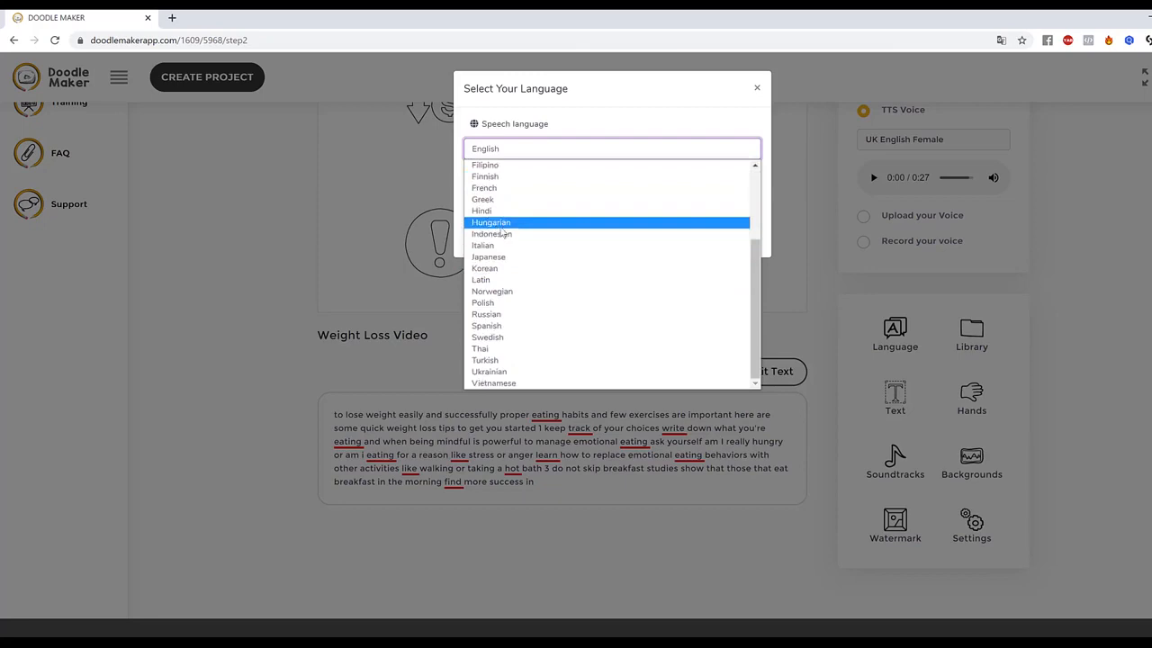
pyautogui.click(508, 247)
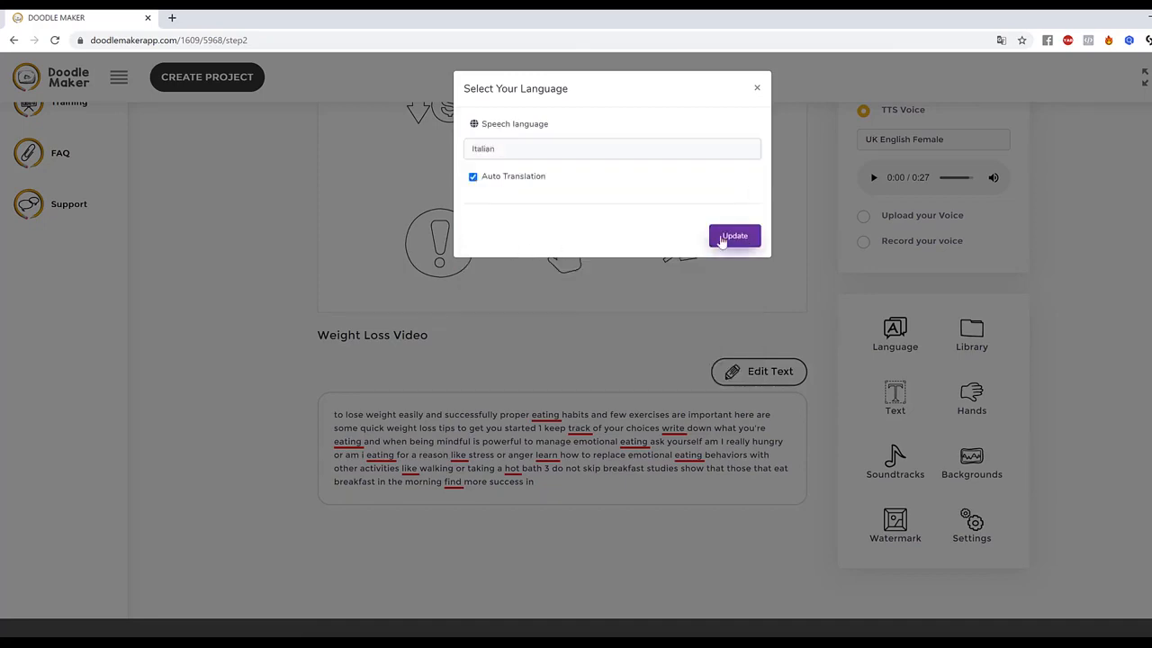
pyautogui.click(725, 241)
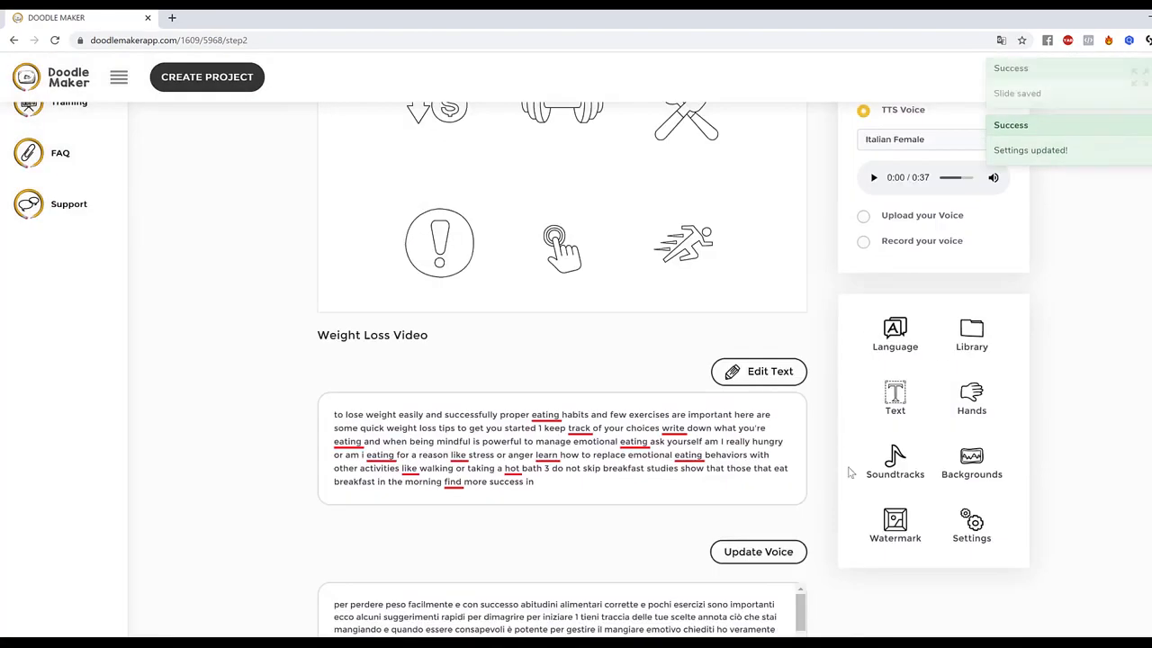
# Step: Review the Italian translation of slide 1 and select several of its doodles to inspect their timeline settings
pyautogui.scroll(-2, 850, 473)
pyautogui.moveTo(803, 492); pyautogui.dragTo(813, 538)
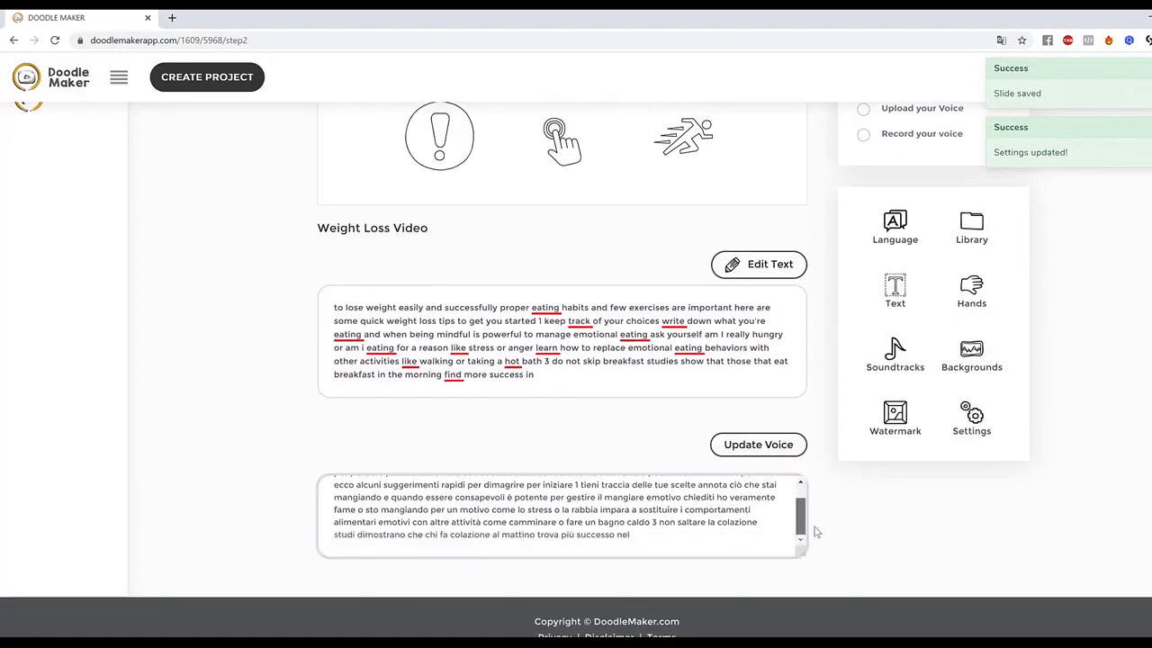
pyautogui.scroll(4, 738, 405)
pyautogui.click(684, 326)
pyautogui.click(691, 416)
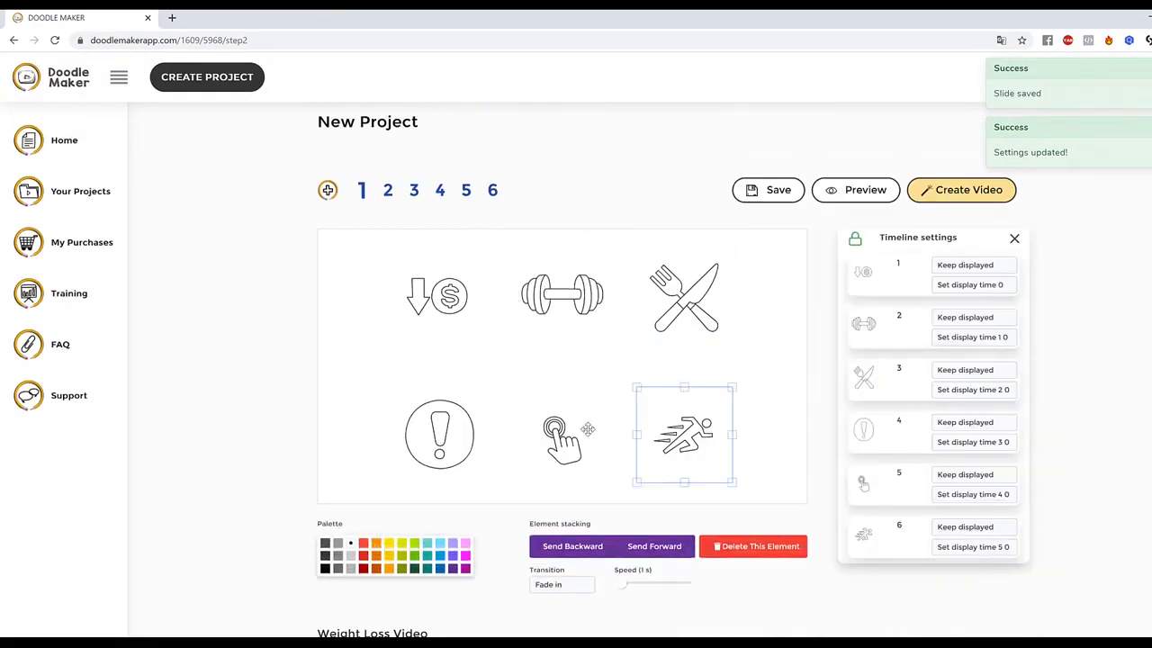
pyautogui.click(471, 425)
pyautogui.click(426, 287)
pyautogui.click(1101, 303)
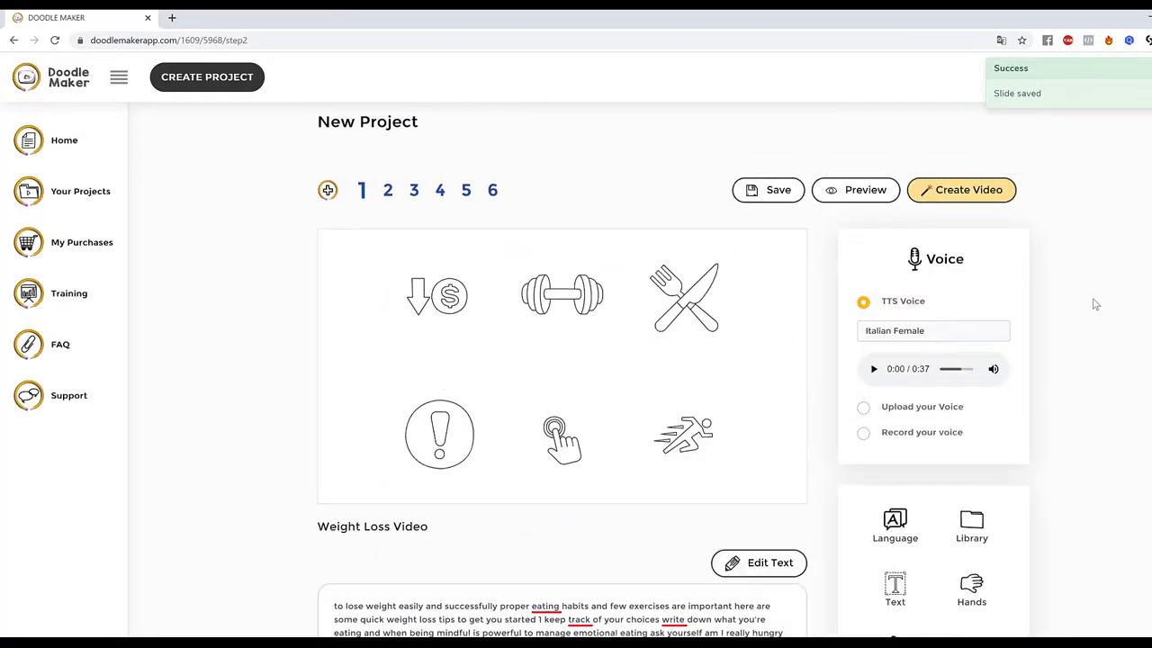
# Step: Set slide 1's TTS voice to Italian - Alessia (Female)
pyautogui.click(893, 332)
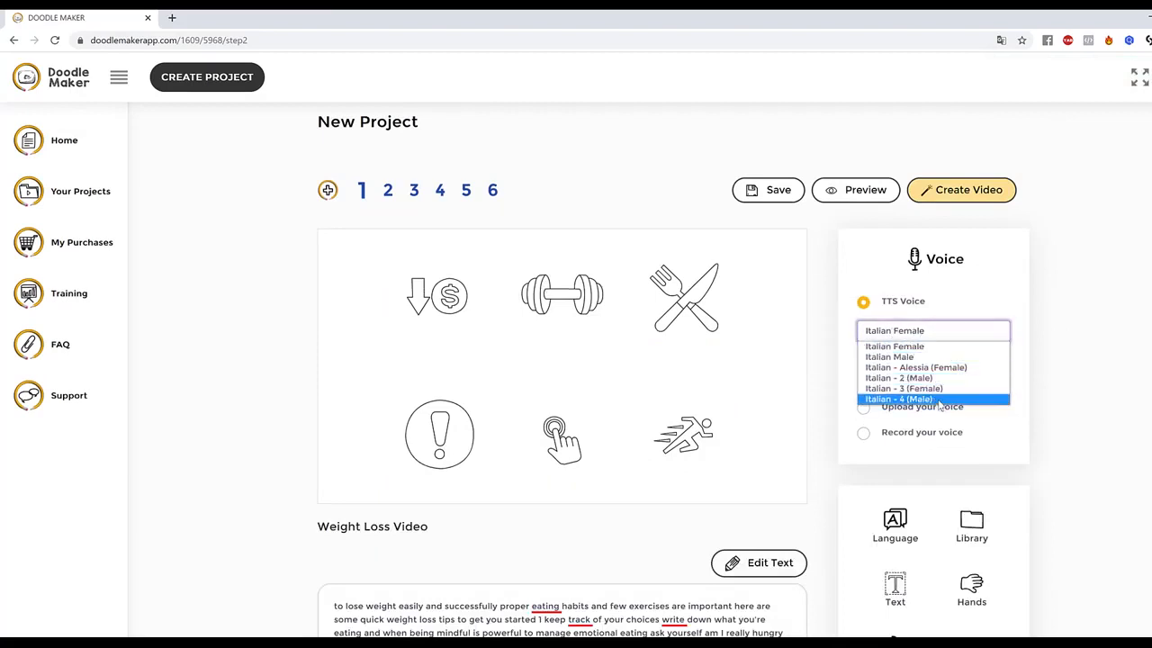
pyautogui.click(941, 367)
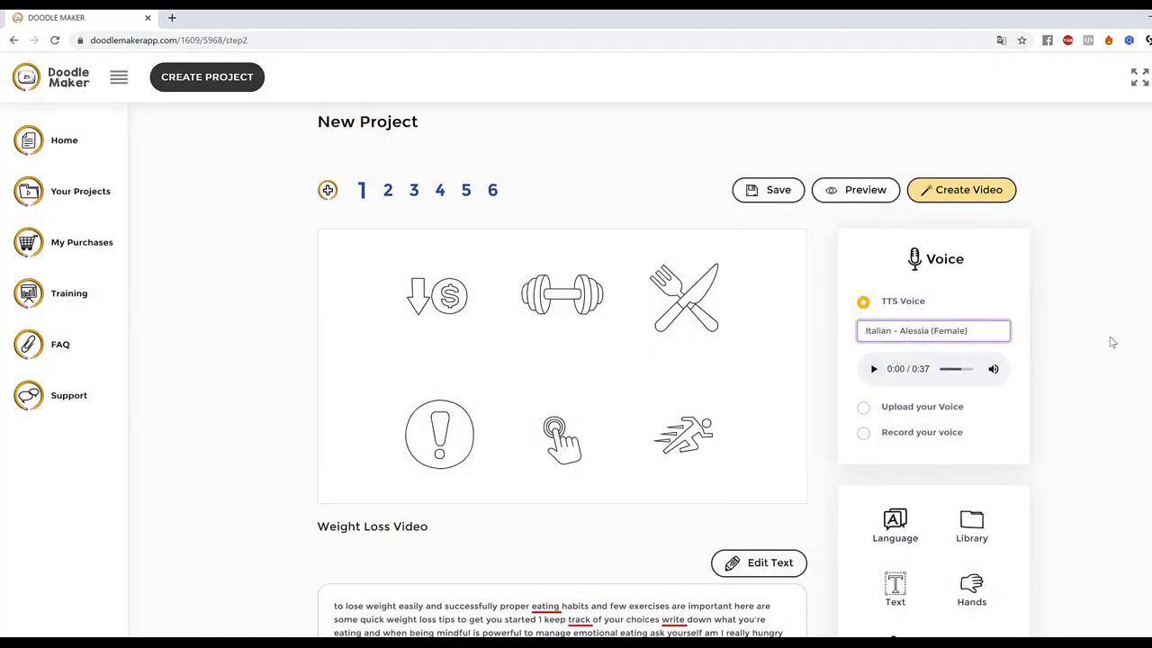
pyautogui.scroll(-4, 554, 289)
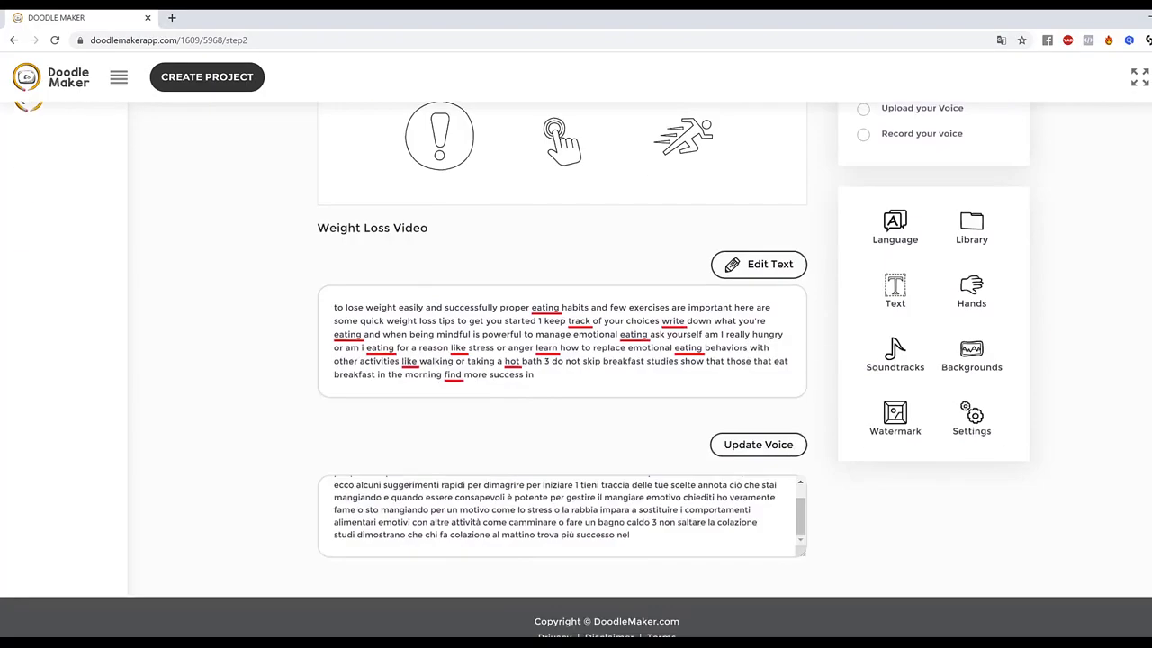
pyautogui.scroll(3, 553, 289)
# Step: Recolor slide 1's arrow-and-dollar doodle red, the dumbbell dark red and the pointing hand dark green
pyautogui.click(474, 251)
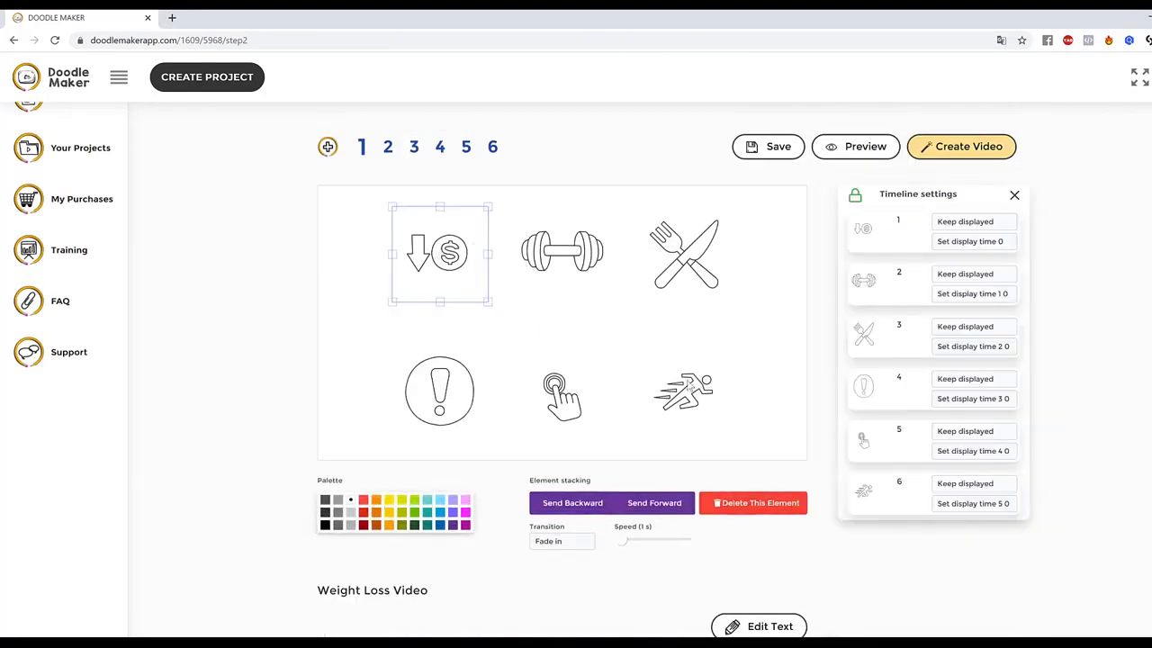
pyautogui.click(363, 501)
pyautogui.click(566, 279)
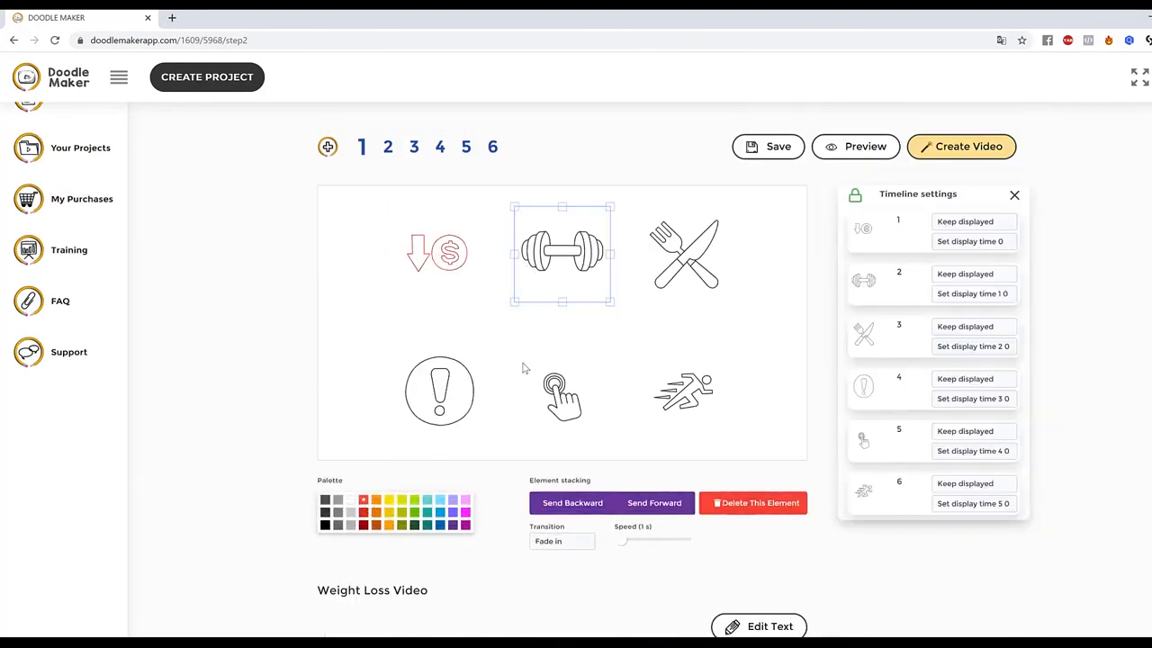
pyautogui.click(363, 525)
pyautogui.click(572, 397)
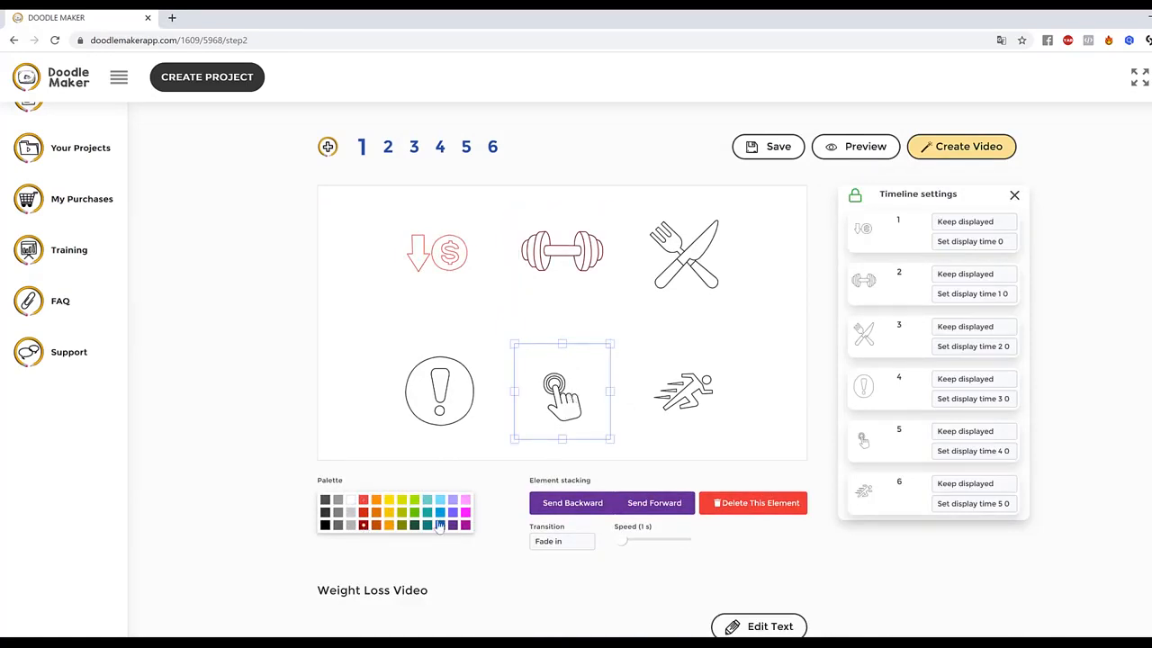
pyautogui.click(414, 525)
pyautogui.click(684, 392)
pyautogui.click(446, 405)
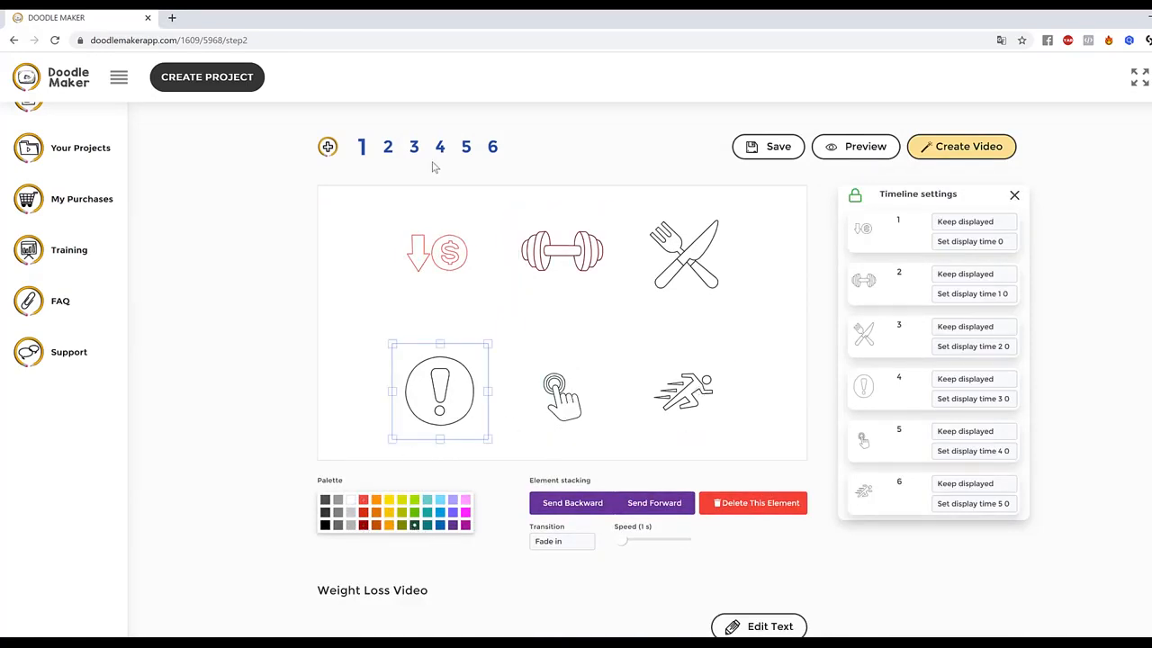
# Step: Look at slide 2, switch to slide 5 and examine its doodles, English text and Italian translation
pyautogui.click(386, 148)
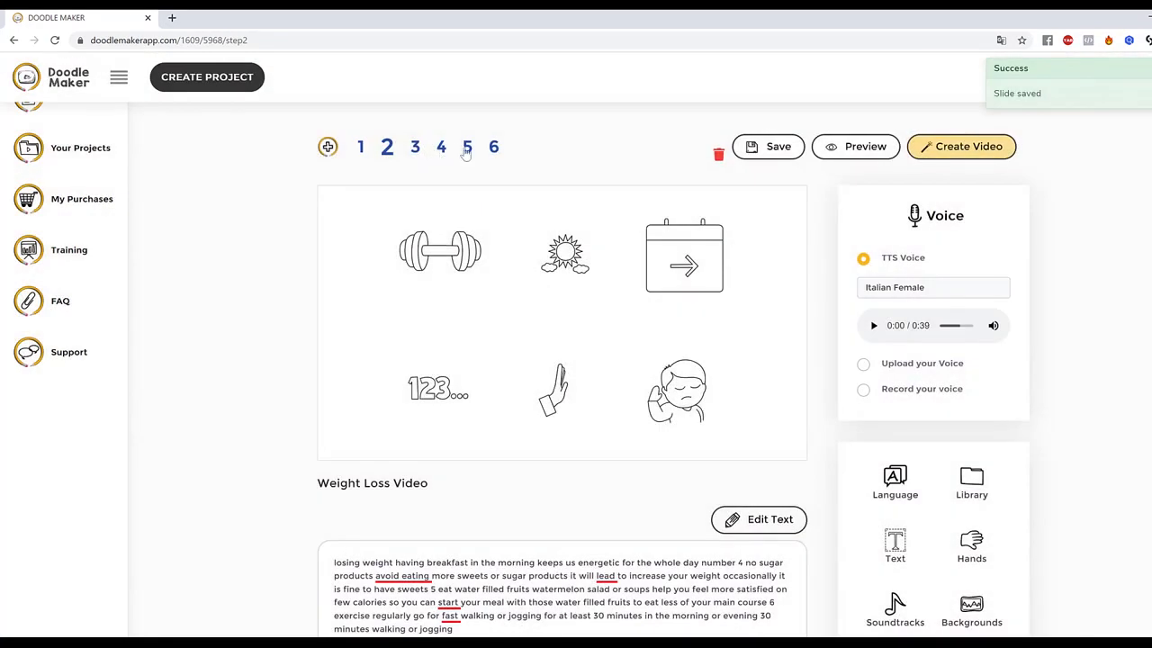
pyautogui.click(465, 149)
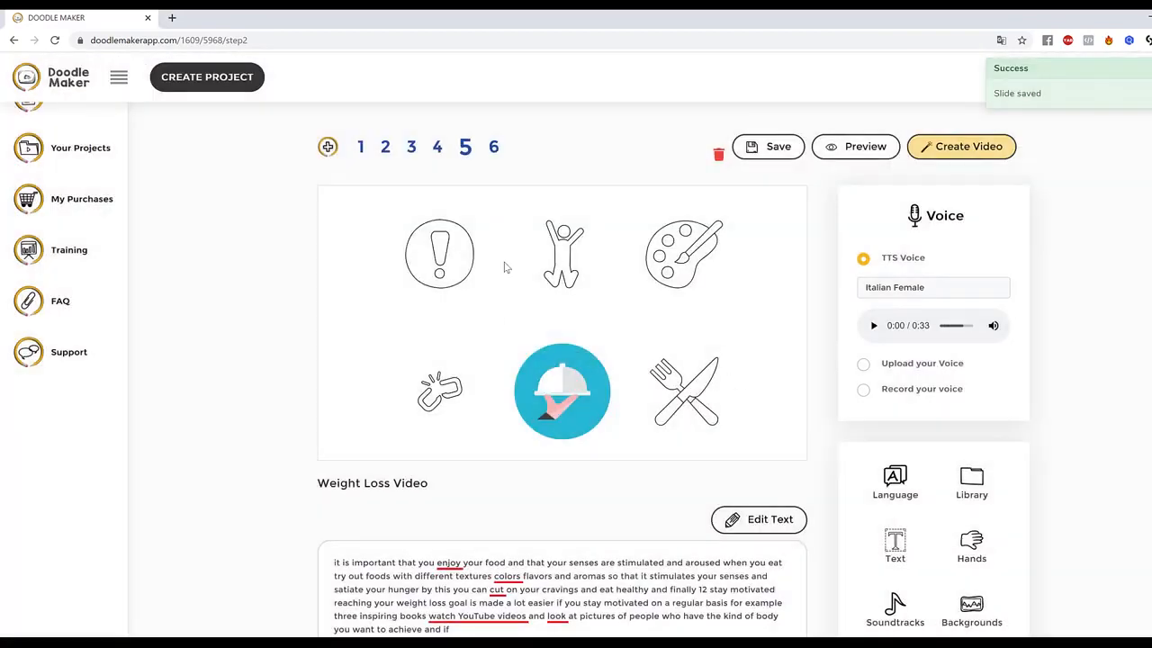
pyautogui.click(677, 256)
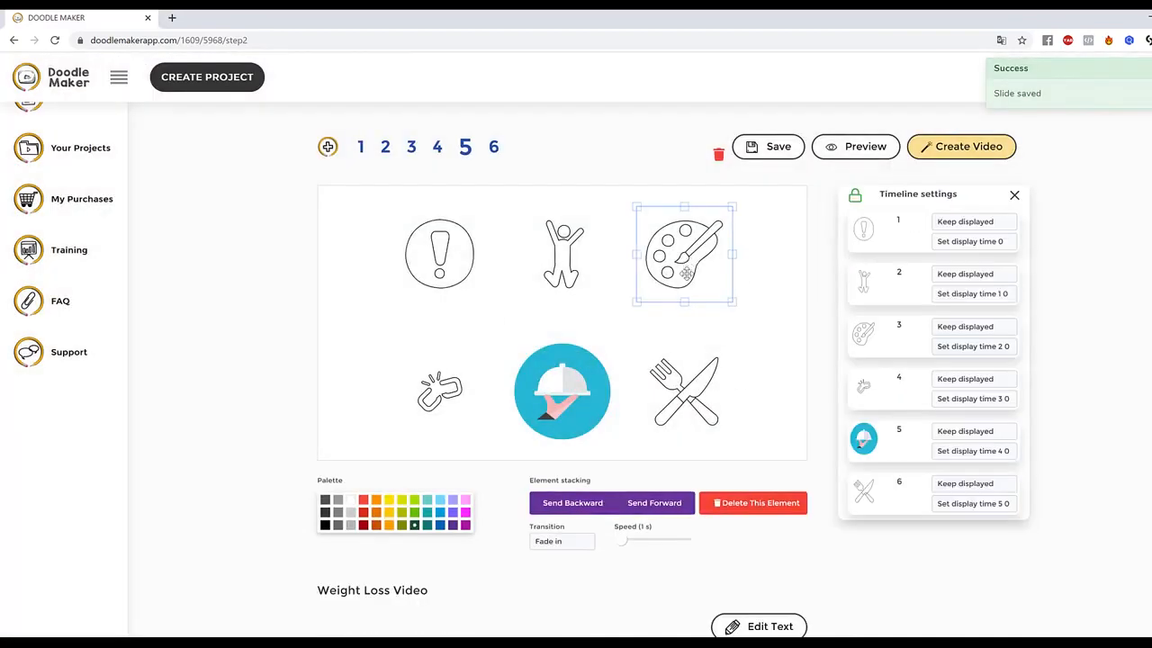
pyautogui.scroll(-3, 610, 322)
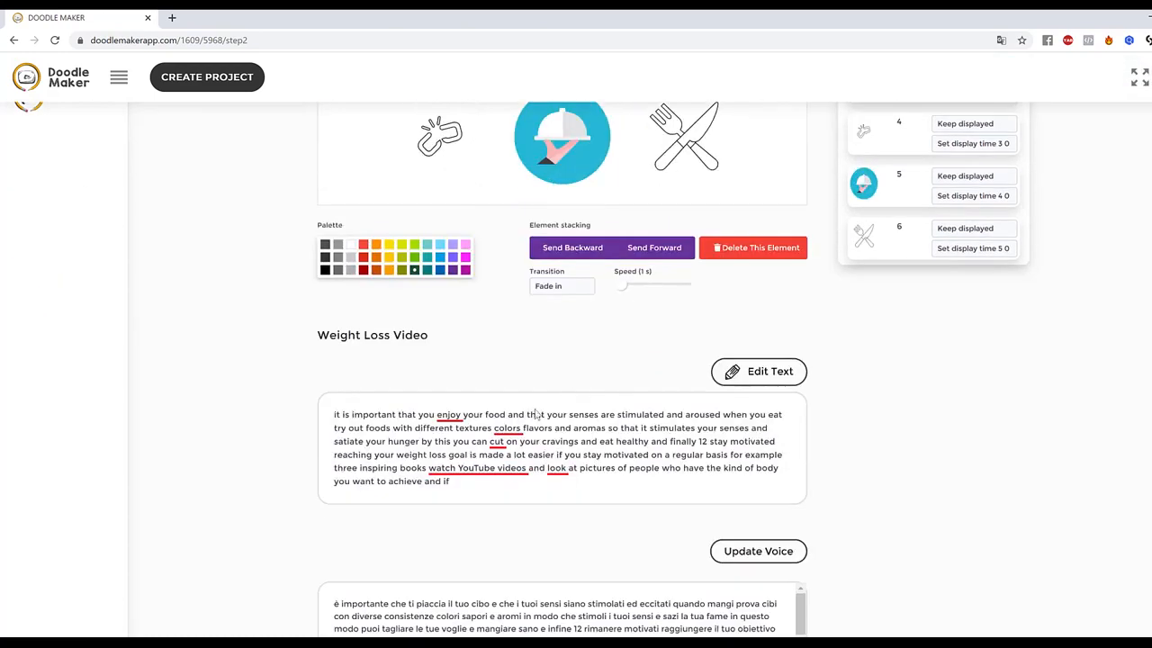
pyautogui.scroll(3, 717, 416)
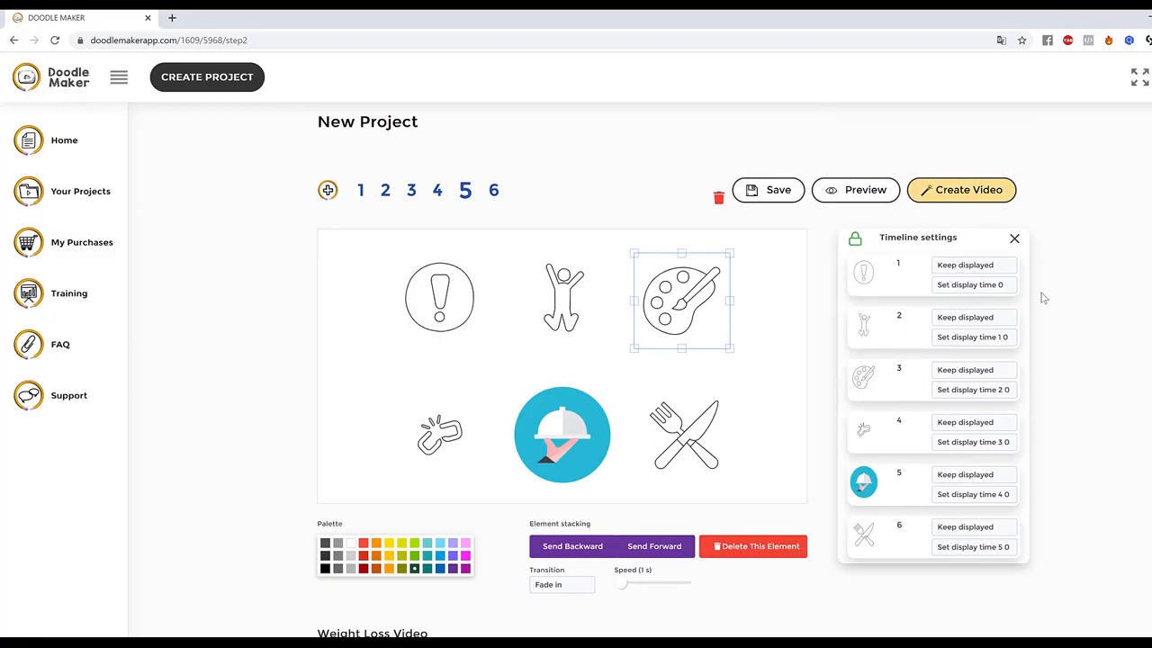
pyautogui.click(777, 329)
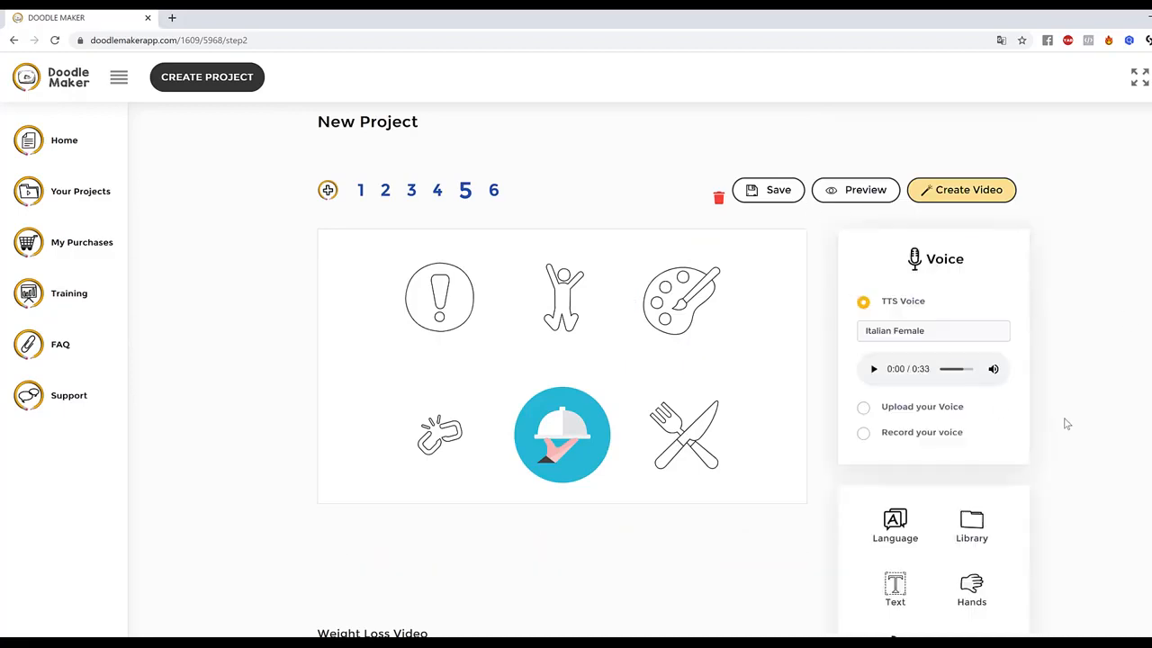
# Step: Search the JumpStory library for "happy" and add the smiling elf face with the green hat to slide 5
pyautogui.scroll(-3, 907, 403)
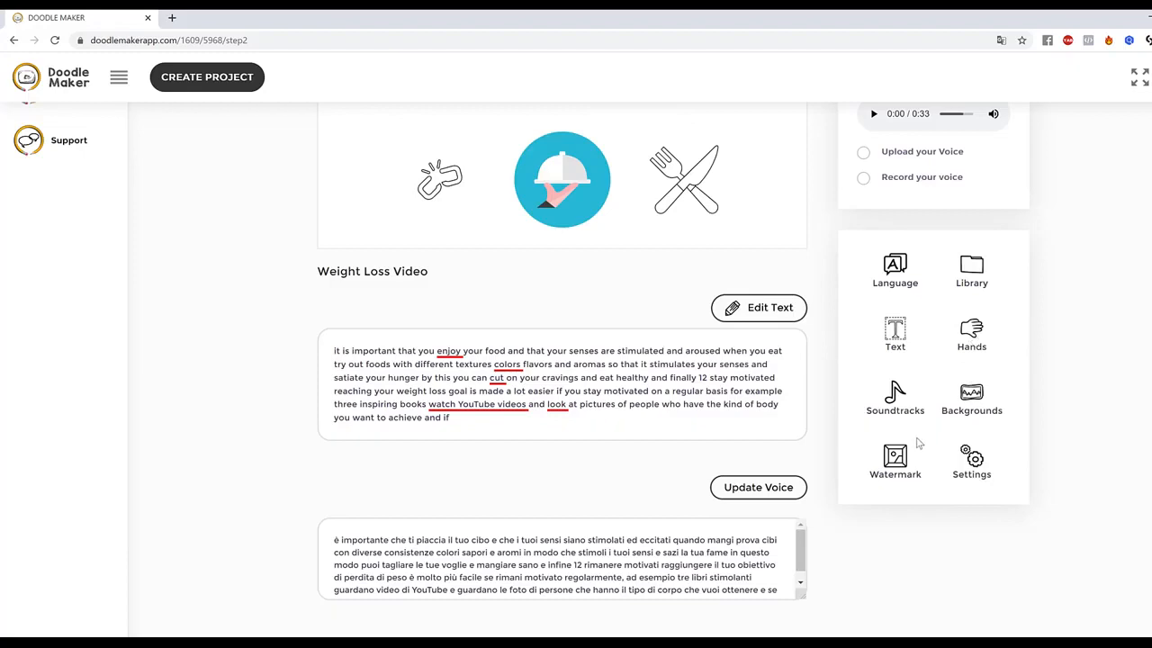
pyautogui.click(975, 268)
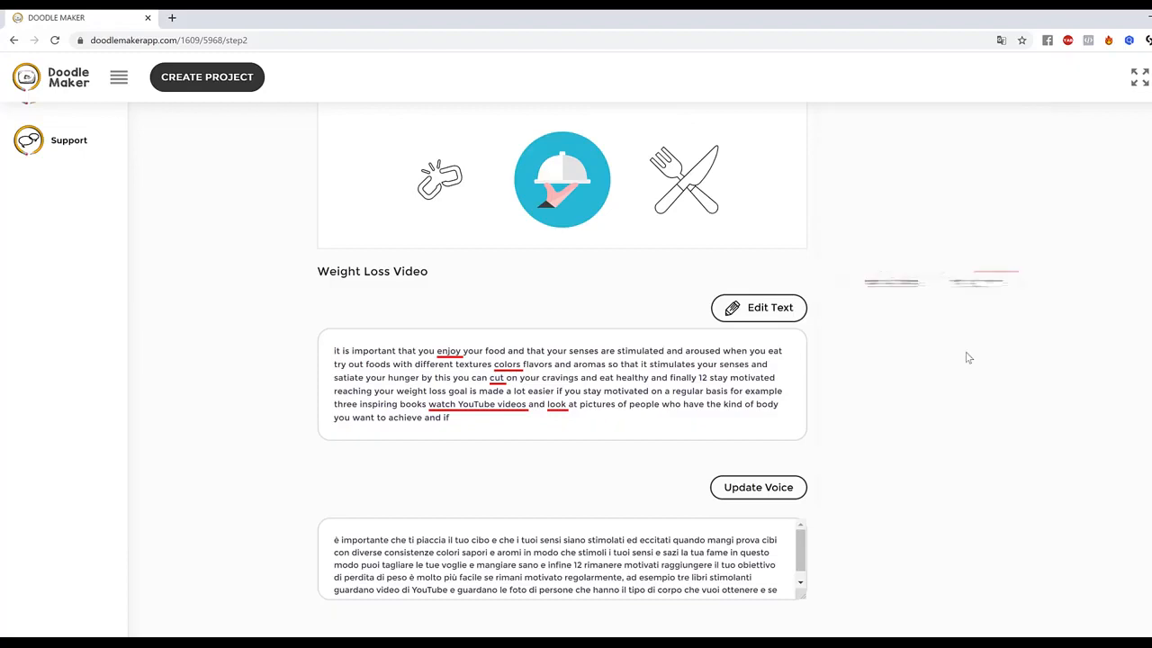
pyautogui.click(881, 186)
pyautogui.click(919, 217)
pyautogui.write('happy')
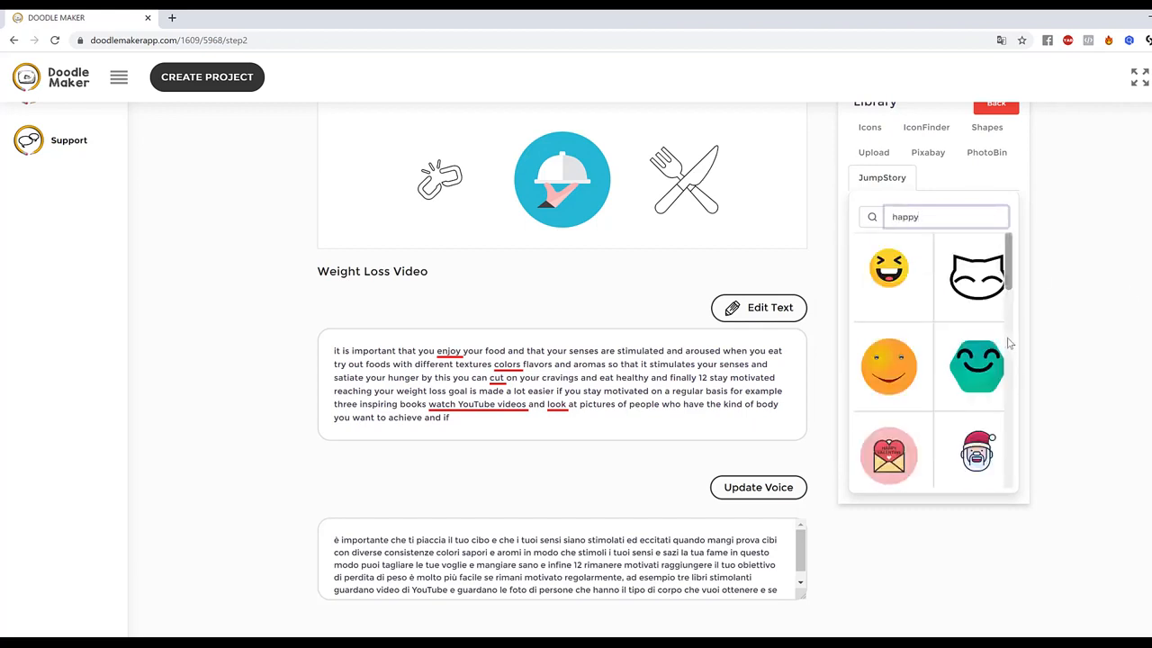
pyautogui.scroll(-2, 982, 365)
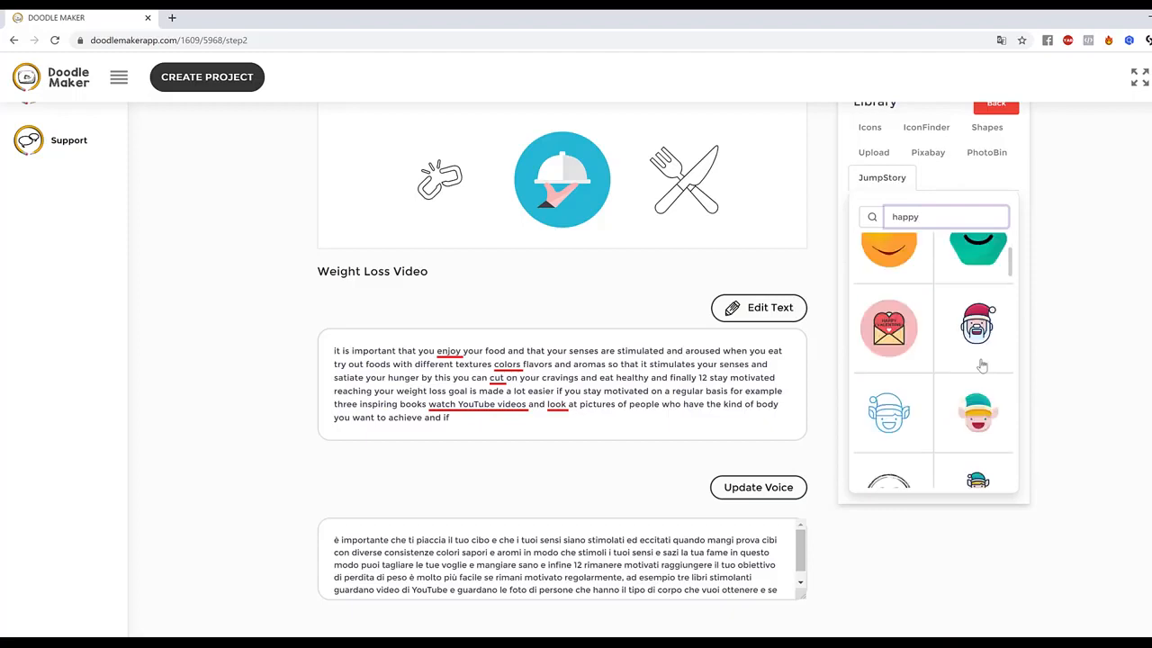
pyautogui.scroll(-3, 981, 365)
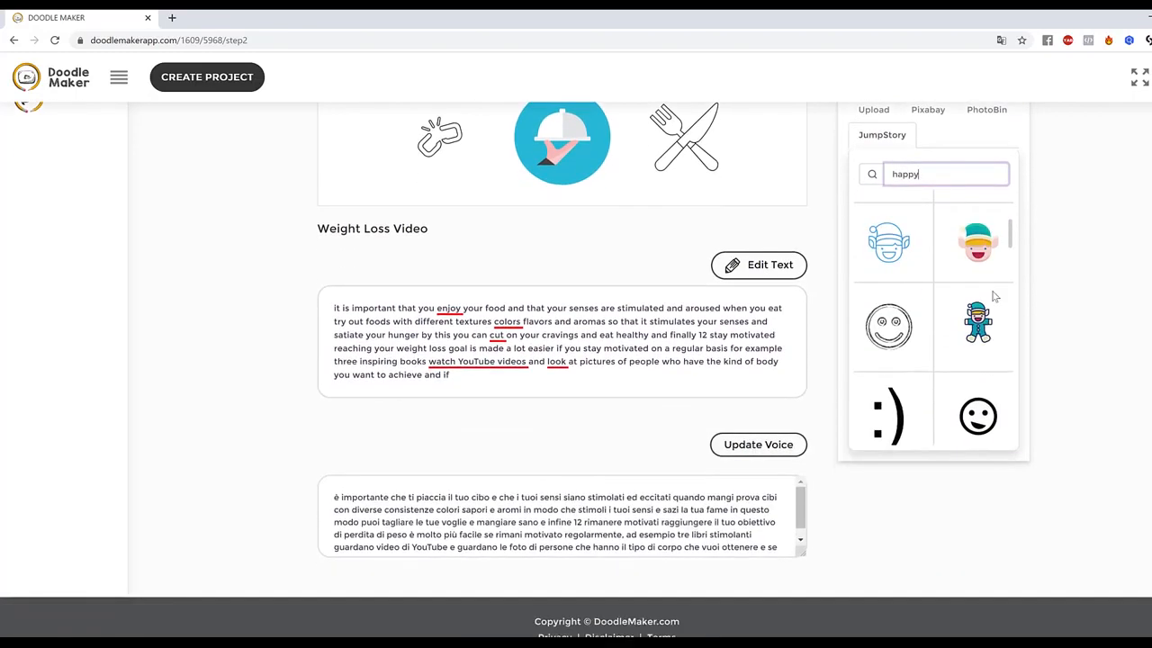
pyautogui.moveTo(1009, 233); pyautogui.dragTo(1053, 249)
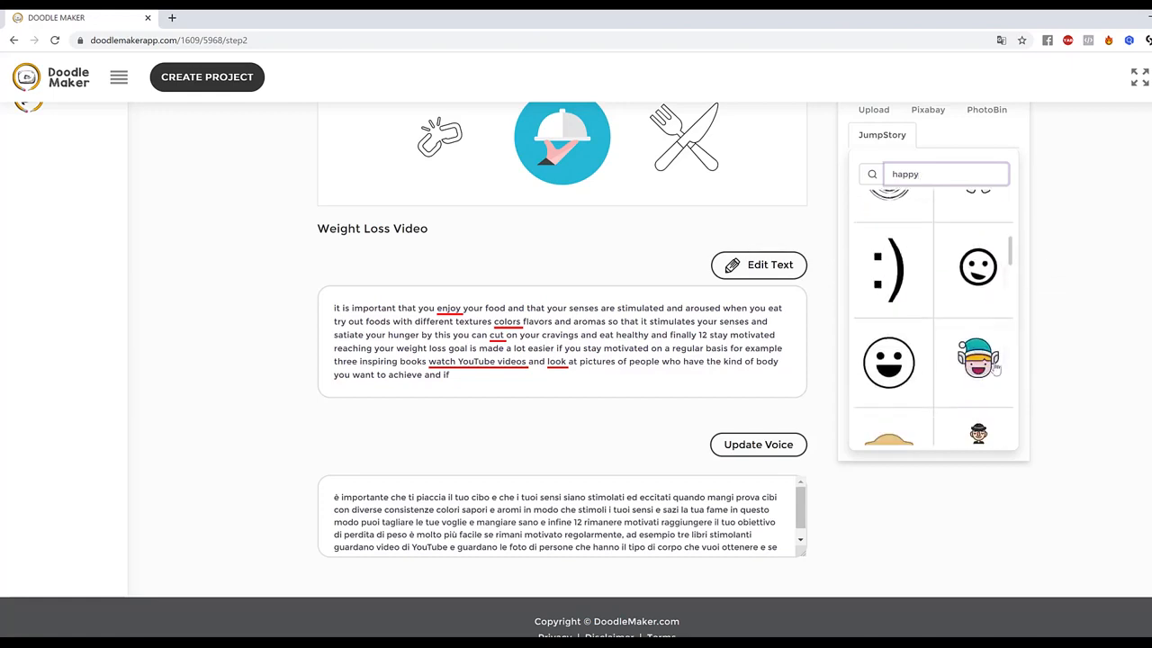
pyautogui.click(987, 368)
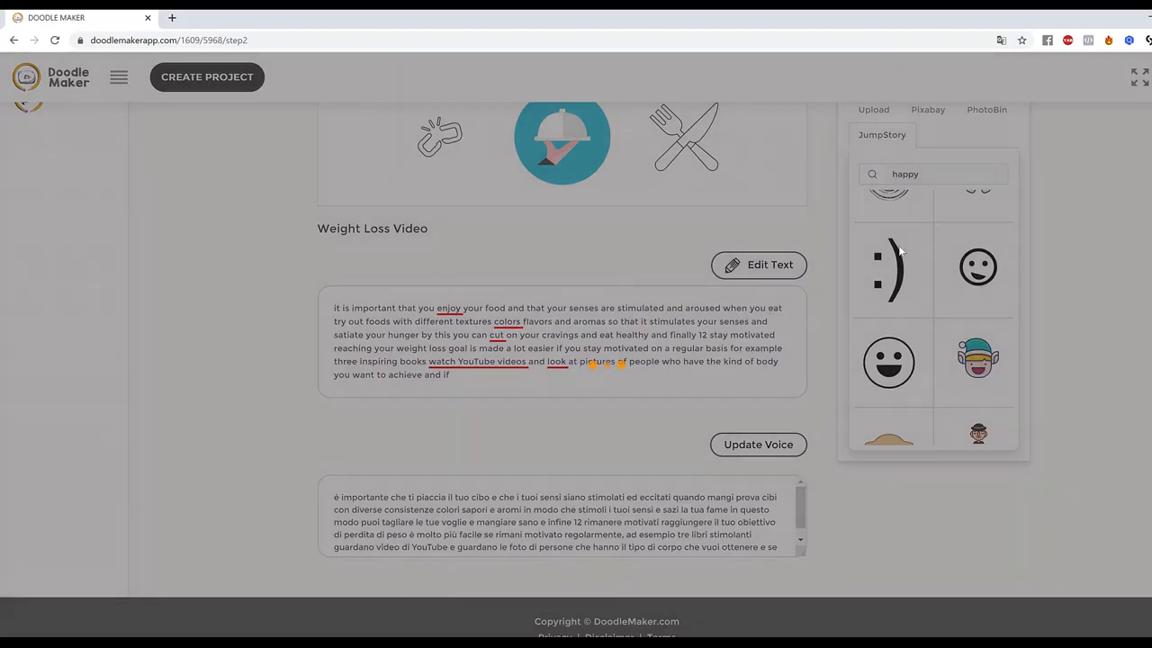
# Step: Move the elf face to the upper middle of slide 5 and delete the jumping figure there
pyautogui.scroll(2, 666, 256)
pyautogui.scroll(2, 699, 238)
pyautogui.moveTo(360, 276); pyautogui.dragTo(573, 306)
pyautogui.click(556, 293)
pyautogui.click(745, 546)
# Step: Enlarge the elf face and position it just above the serving-dish icon
pyautogui.moveTo(597, 347); pyautogui.dragTo(627, 379)
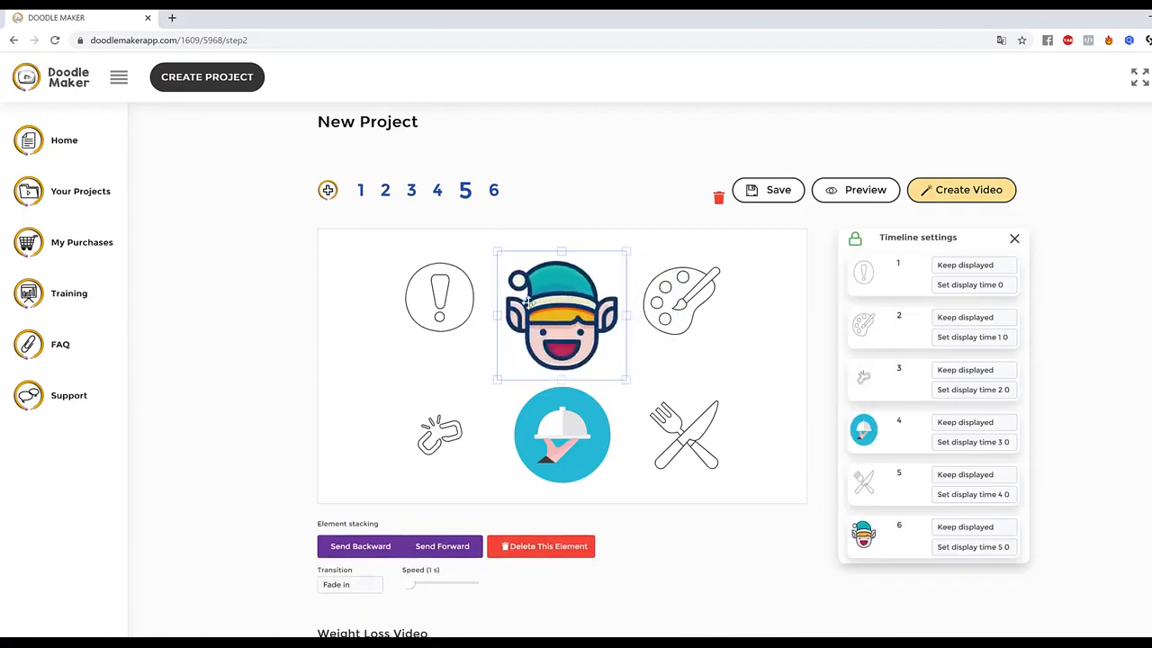
pyautogui.click(733, 386)
pyautogui.click(549, 320)
pyautogui.click(771, 334)
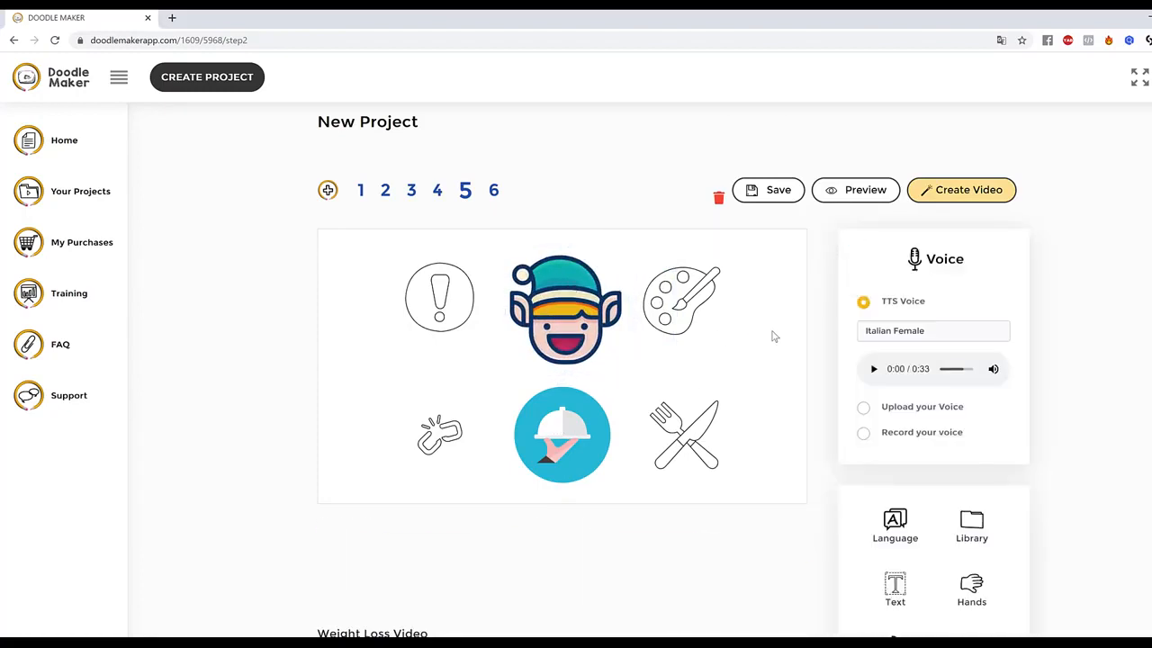